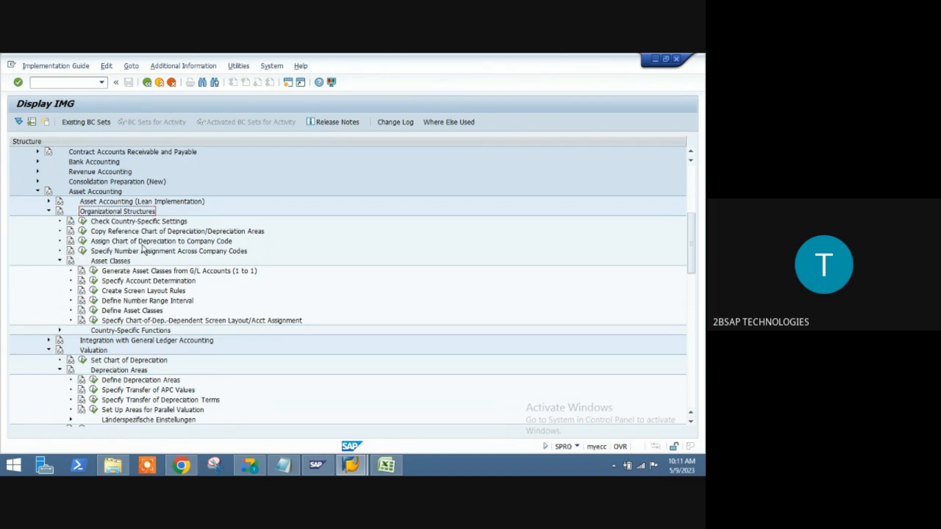
- Open a new session and start transaction AS01 for creating an asset
{"action": "left_click", "coordinate": [174, 283]}
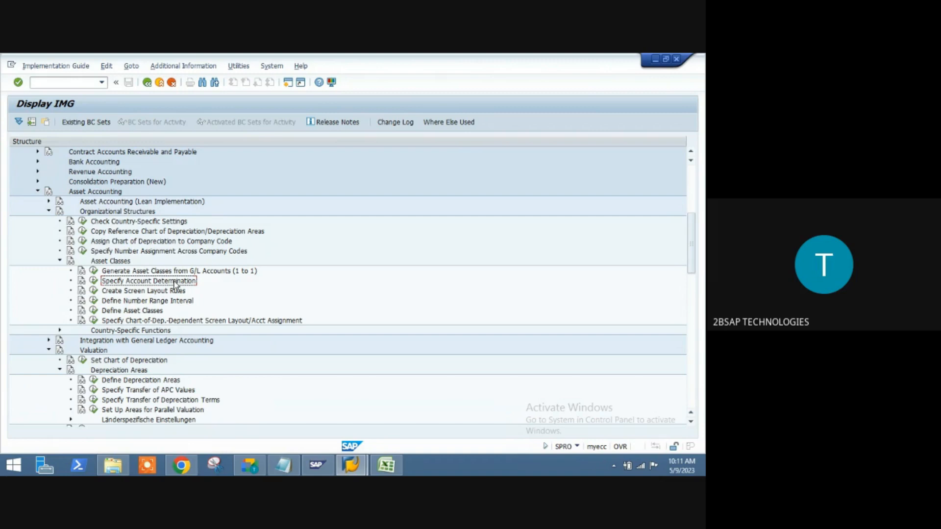
{"action": "key", "text": "Down"}
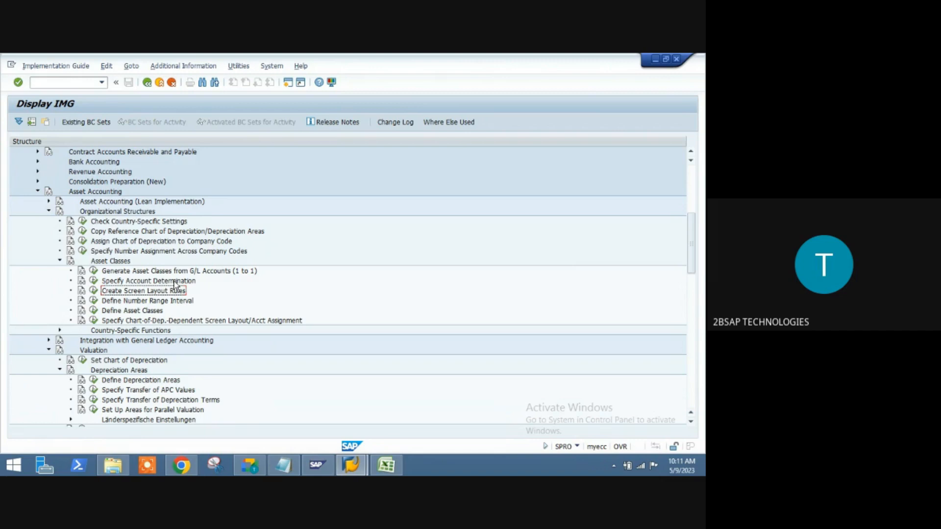
{"action": "left_click", "coordinate": [291, 83]}
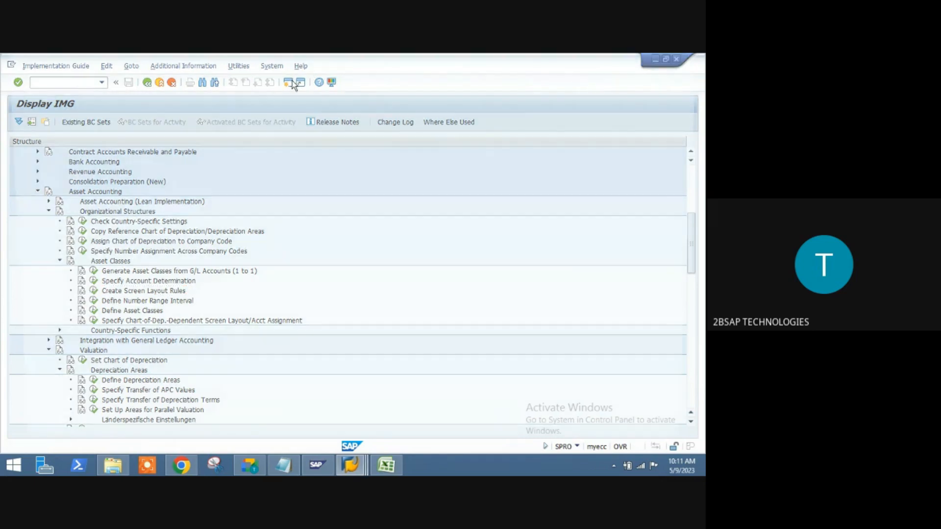
{"action": "type", "text": "AS01"}
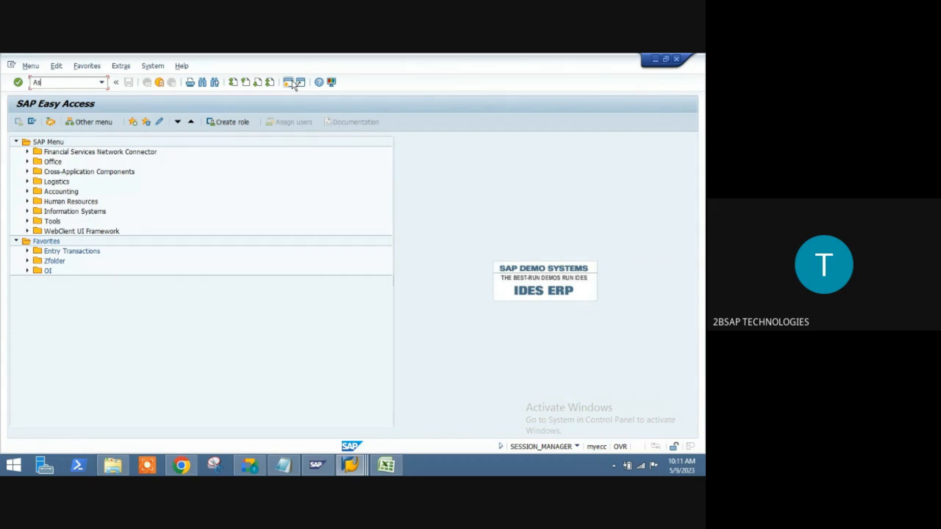
{"action": "key", "text": "Return"}
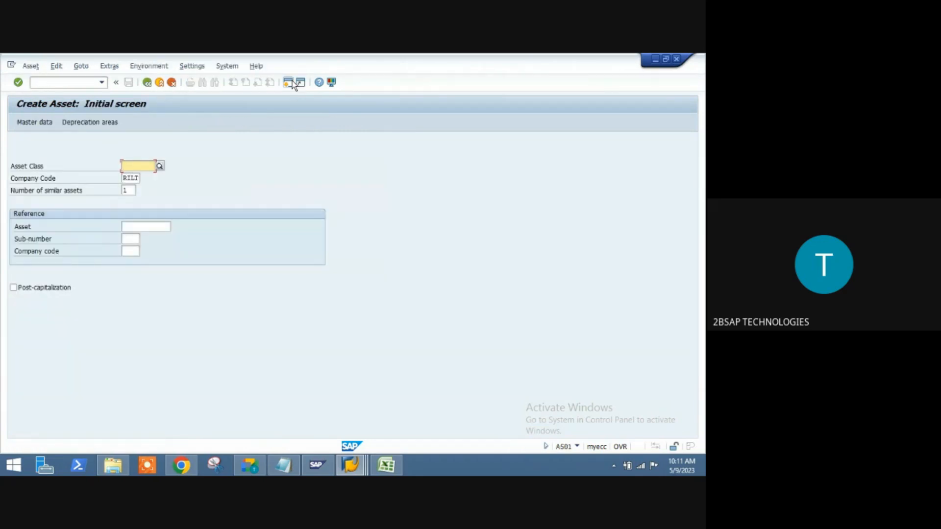
- Choose asset class RILE1000 and company code RILE, and continue to the asset master data
{"action": "key", "text": "space"}
{"action": "key", "text": "Down"}
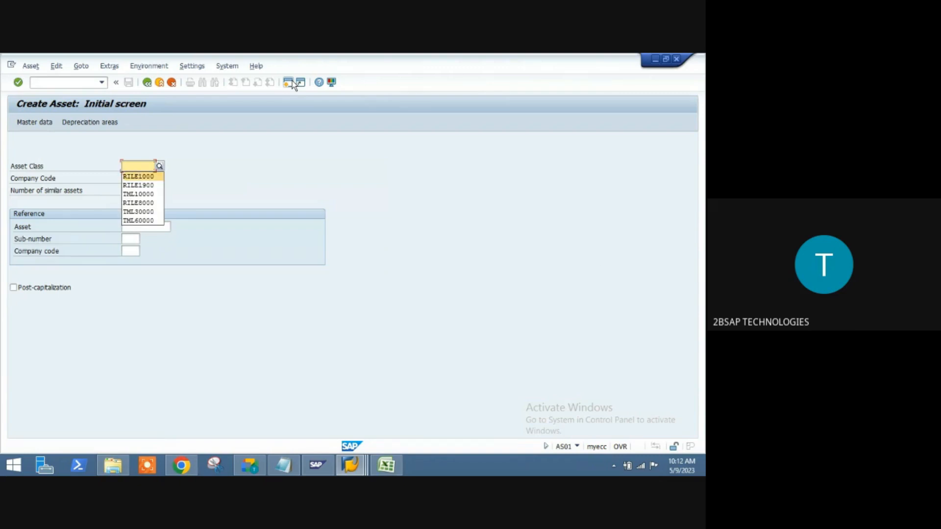
{"action": "key", "text": "Return"}
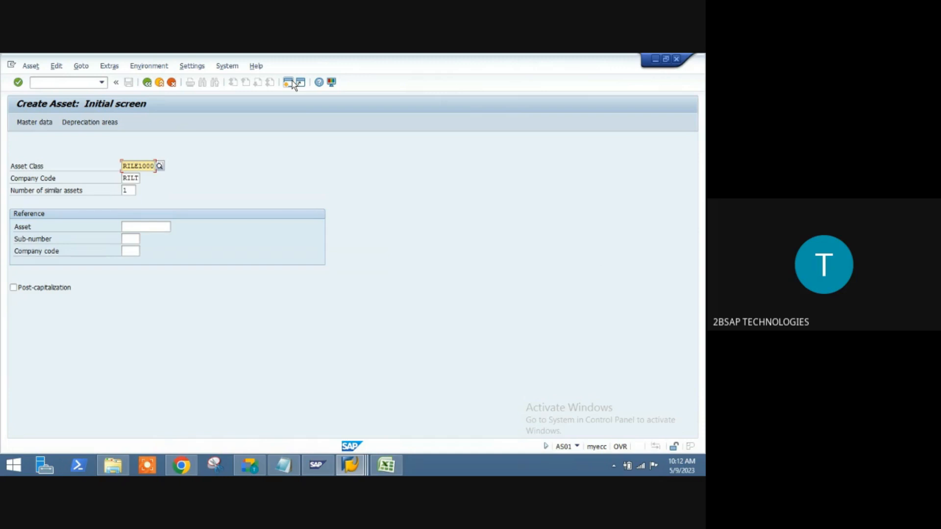
{"action": "key", "text": "Return"}
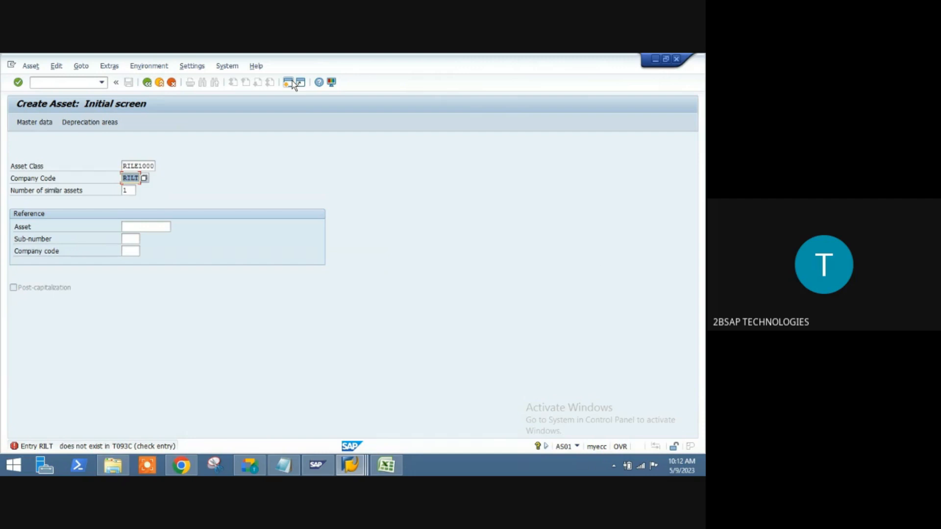
{"action": "key", "text": "Right"}
{"action": "key", "text": "BackSpace"}
{"action": "type", "text": "e"}
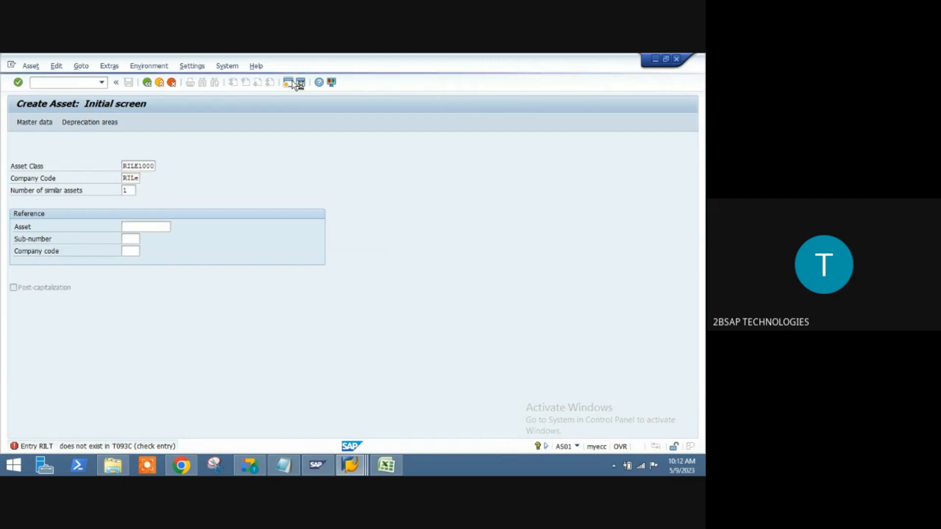
{"action": "key", "text": "Return"}
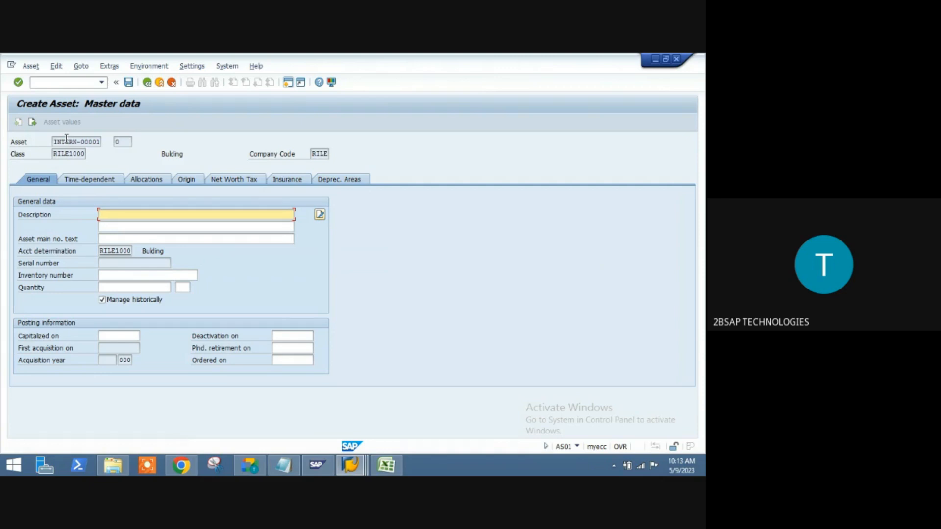
- Enter test' as the asset's description and display its time-dependent data
{"action": "left_click", "coordinate": [89, 183]}
{"action": "type", "text": "test"}
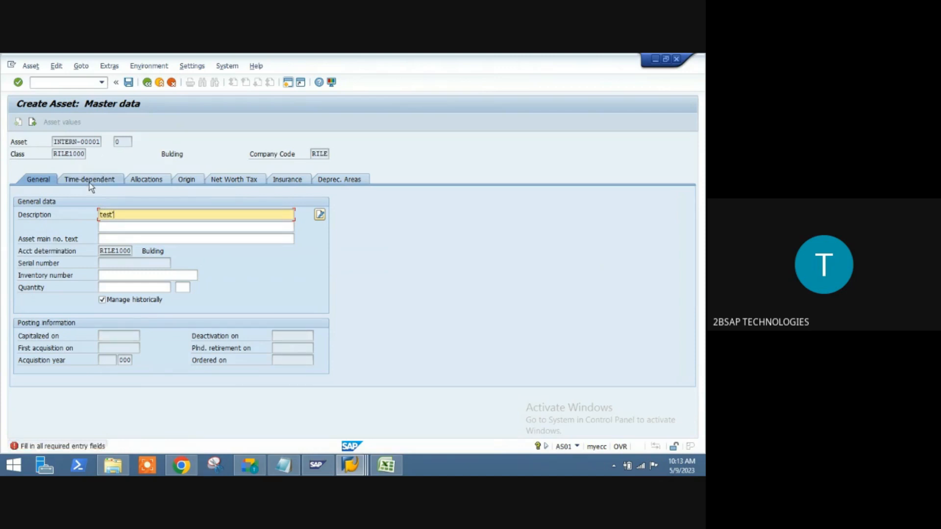
{"action": "type", "text": "'"}
{"action": "left_click", "coordinate": [90, 181]}
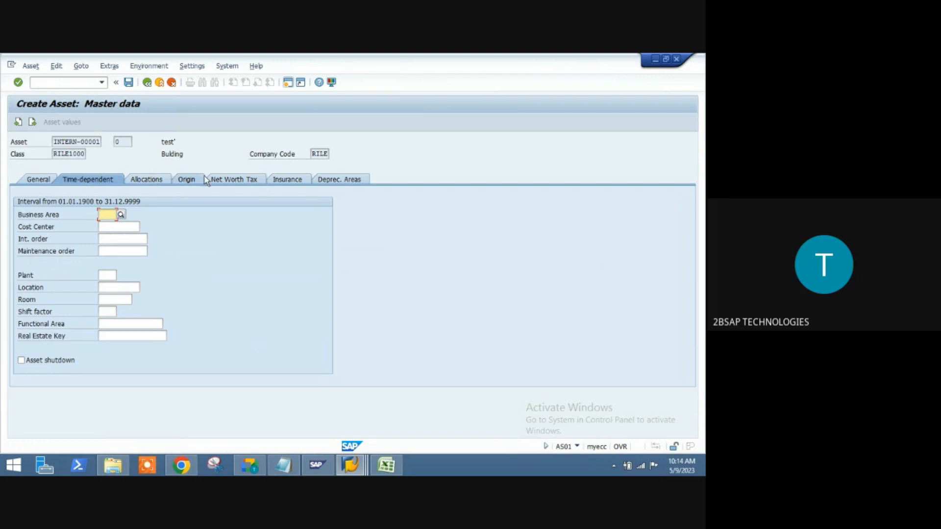
- Examine the depreciation keys, useful lives and periods of the asset's depreciation areas, especially book depreciation areas 01 and 02
{"action": "left_click", "coordinate": [325, 179]}
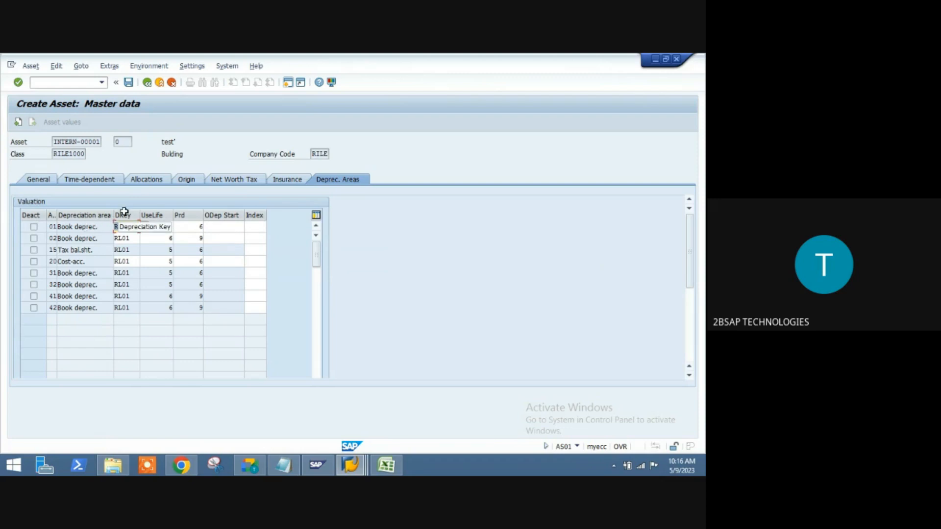
{"action": "left_click", "coordinate": [128, 238]}
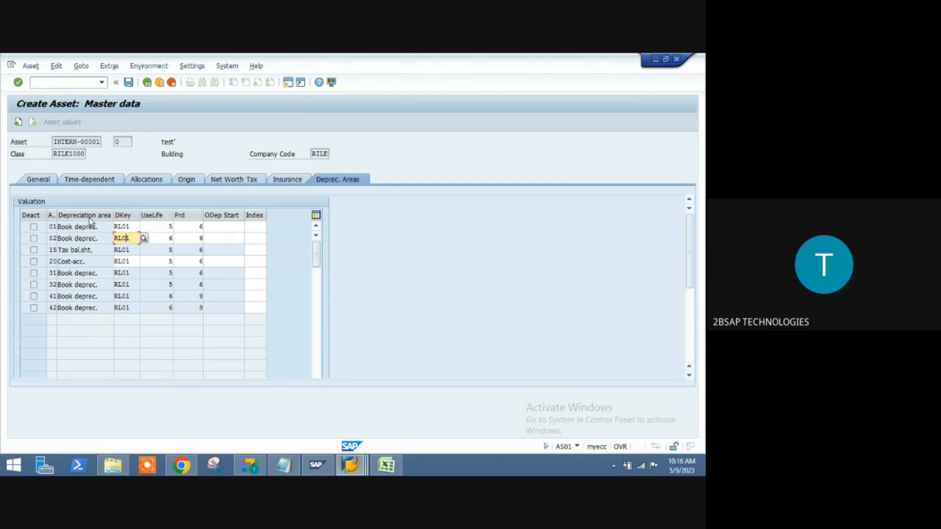
{"action": "left_click", "coordinate": [50, 238]}
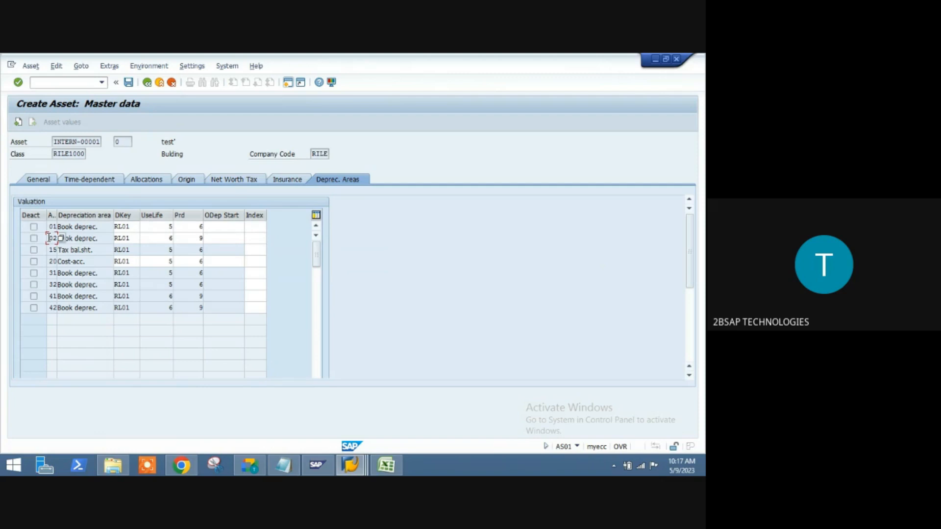
{"action": "left_click", "coordinate": [133, 224]}
{"action": "left_click", "coordinate": [135, 239]}
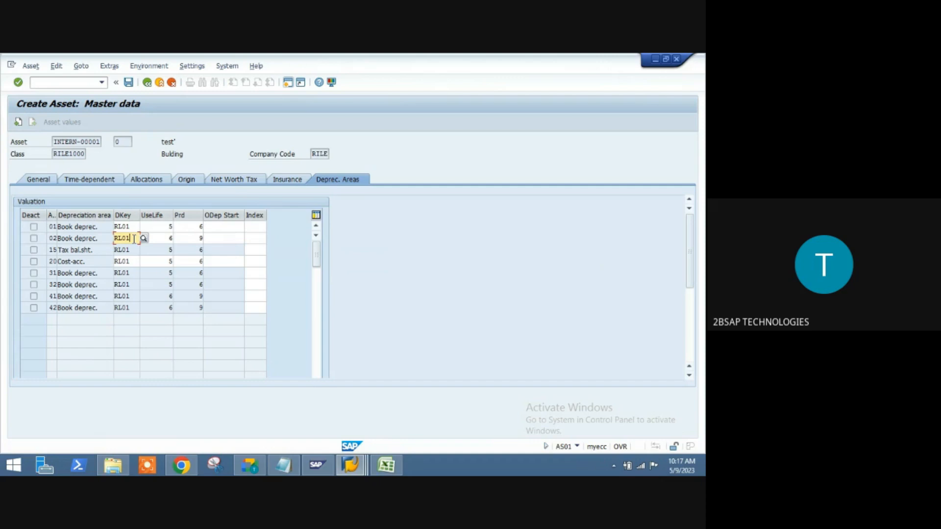
{"action": "left_click", "coordinate": [169, 227]}
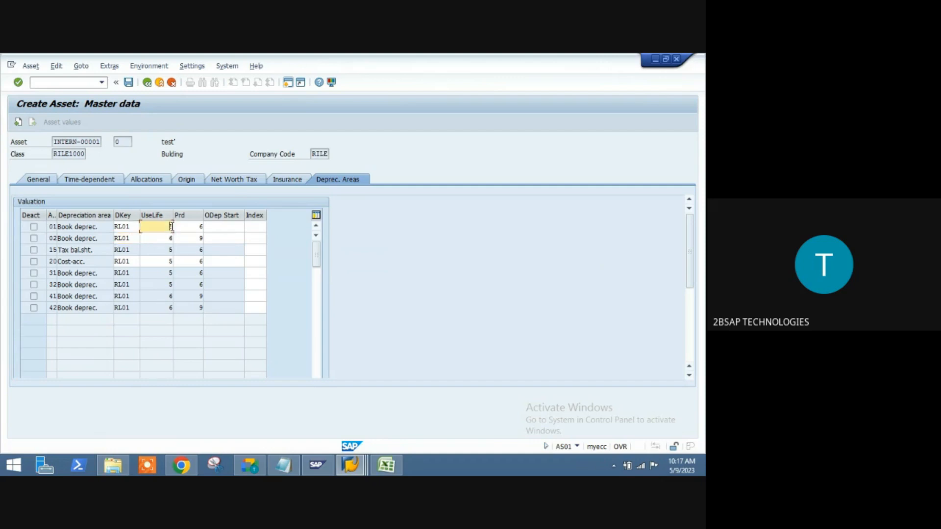
{"action": "left_click", "coordinate": [199, 227]}
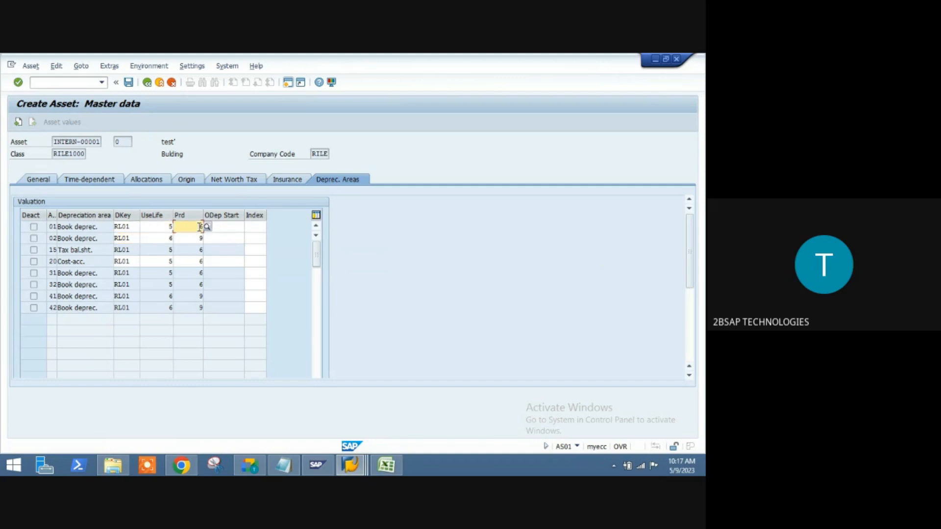
{"action": "left_click", "coordinate": [160, 239]}
{"action": "left_click", "coordinate": [186, 240]}
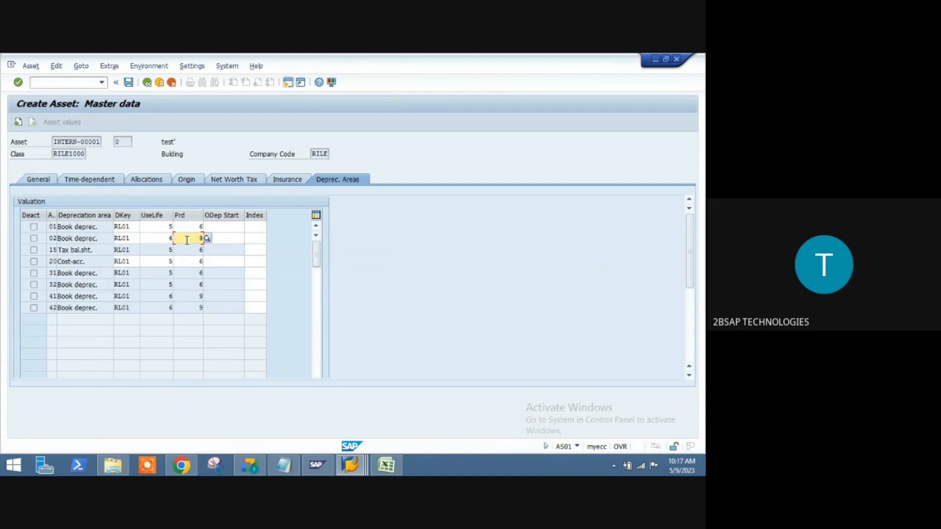
{"action": "left_click", "coordinate": [165, 240]}
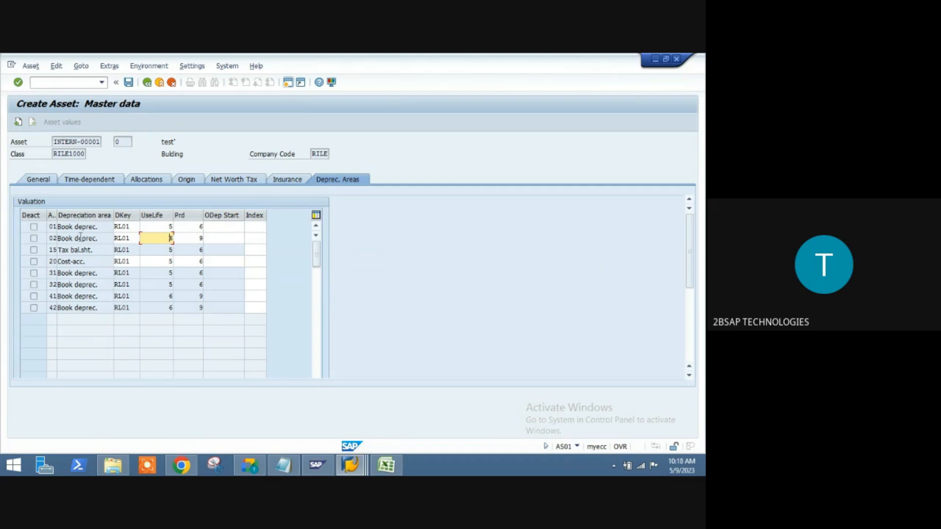
{"action": "left_click", "coordinate": [134, 226]}
{"action": "key", "text": "Down"}
{"action": "key", "text": "Up"}
{"action": "key", "text": "Down"}
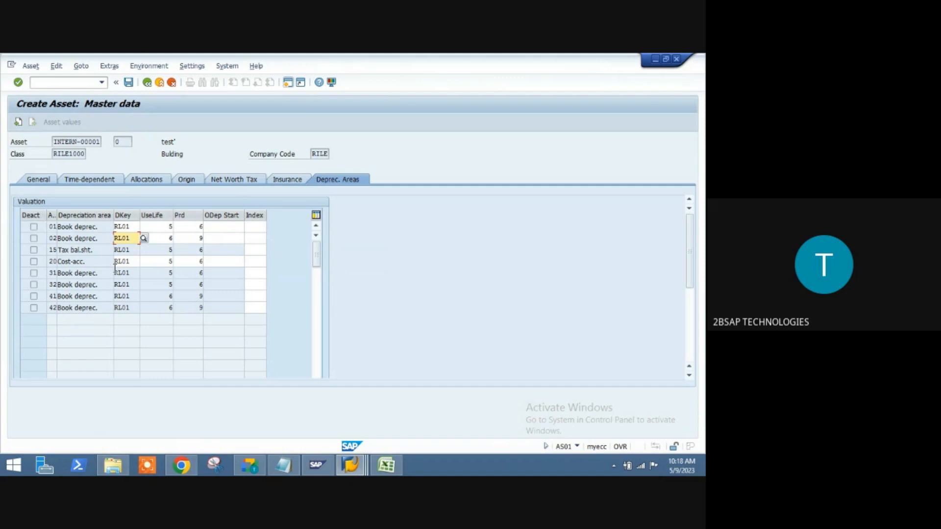
{"action": "left_click", "coordinate": [69, 252]}
{"action": "left_click", "coordinate": [131, 229]}
{"action": "left_click", "coordinate": [97, 238]}
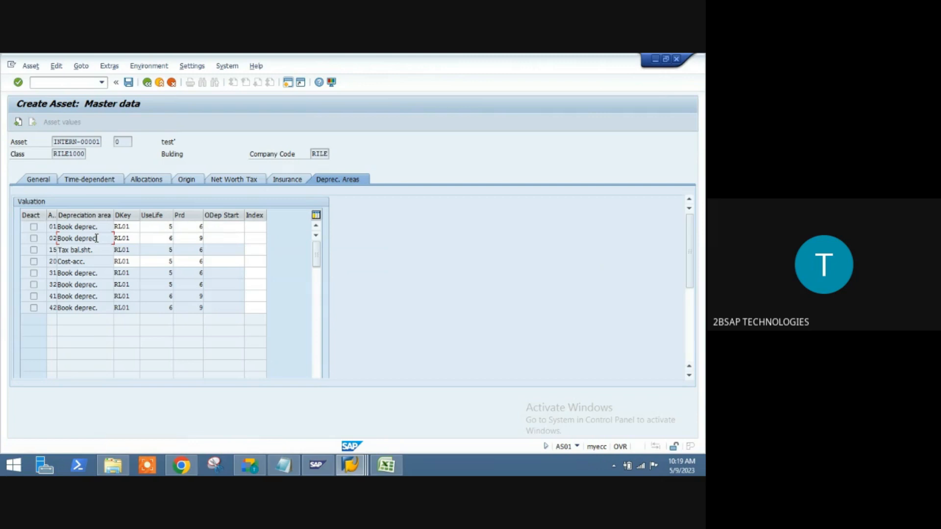
- Set the depreciation key of book depreciation area 02 to RL04 and check the key of area 41
{"action": "left_click", "coordinate": [131, 239]}
{"action": "key", "text": "BackSpace"}
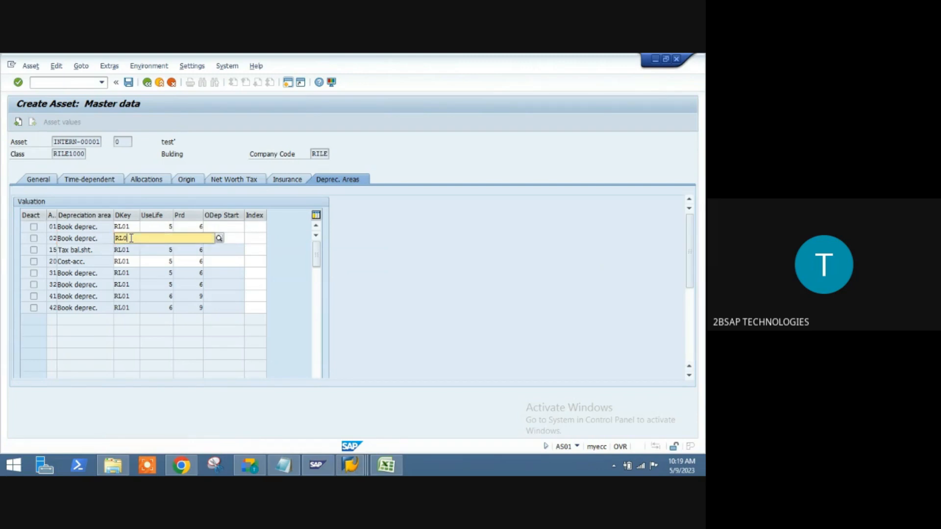
{"action": "type", "text": "4"}
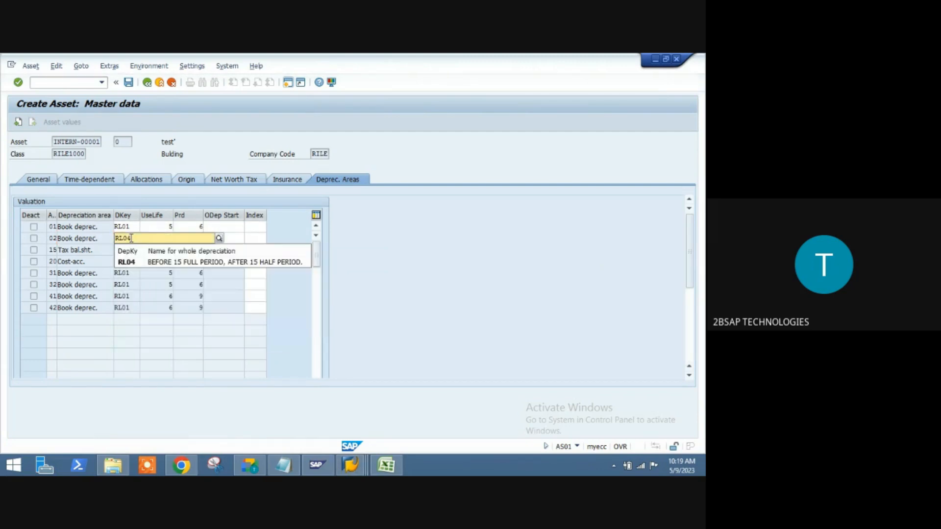
{"action": "key", "text": "Return"}
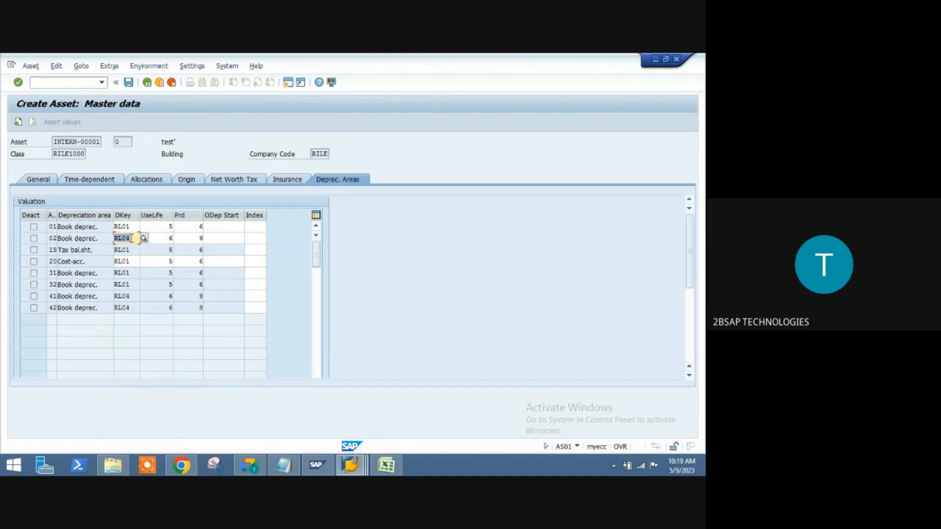
{"action": "left_click", "coordinate": [126, 298]}
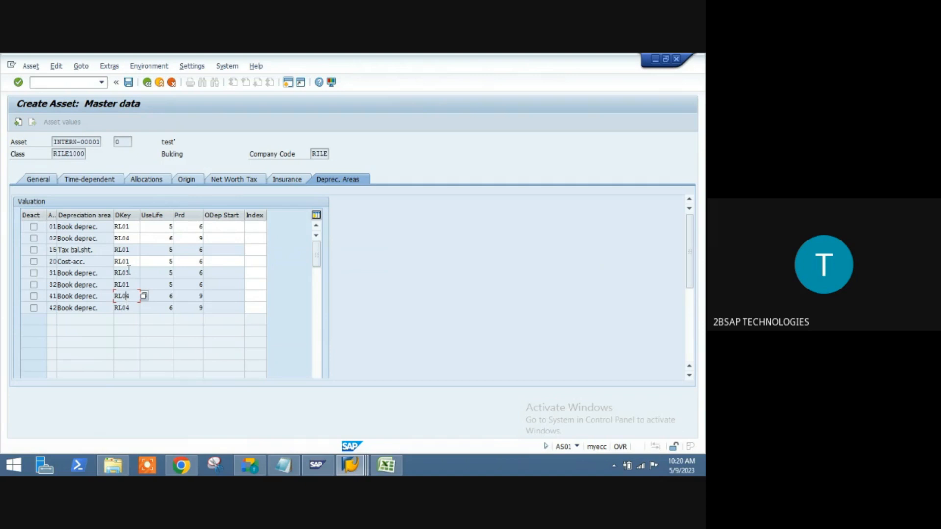
- Set the depreciation key of book depreciation area 01 to RL03 and review the keys of the areas below it
{"action": "left_click", "coordinate": [134, 229]}
{"action": "key", "text": "BackSpace"}
{"action": "type", "text": "3"}
{"action": "key", "text": "Return"}
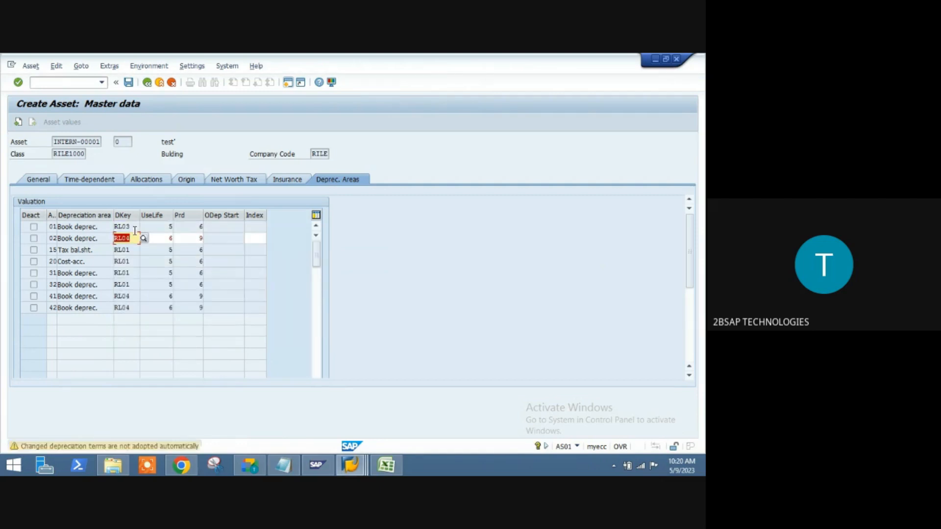
{"action": "key", "text": "Return"}
{"action": "key", "text": "Return"}
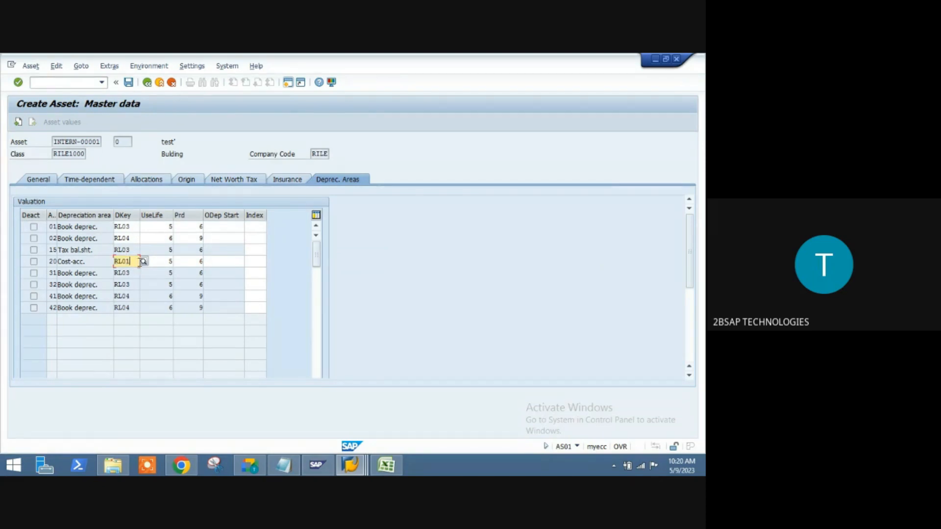
{"action": "left_click", "coordinate": [153, 261]}
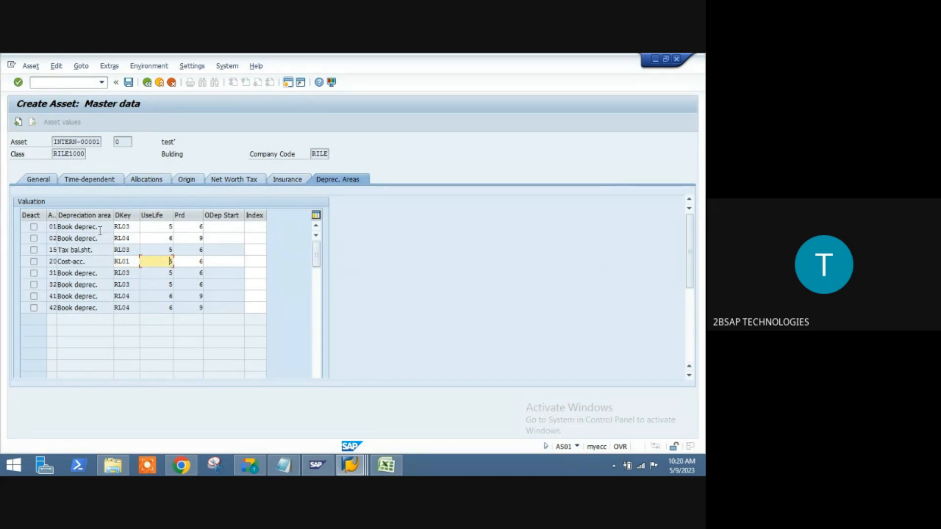
{"action": "left_click", "coordinate": [130, 226]}
{"action": "left_click", "coordinate": [137, 248]}
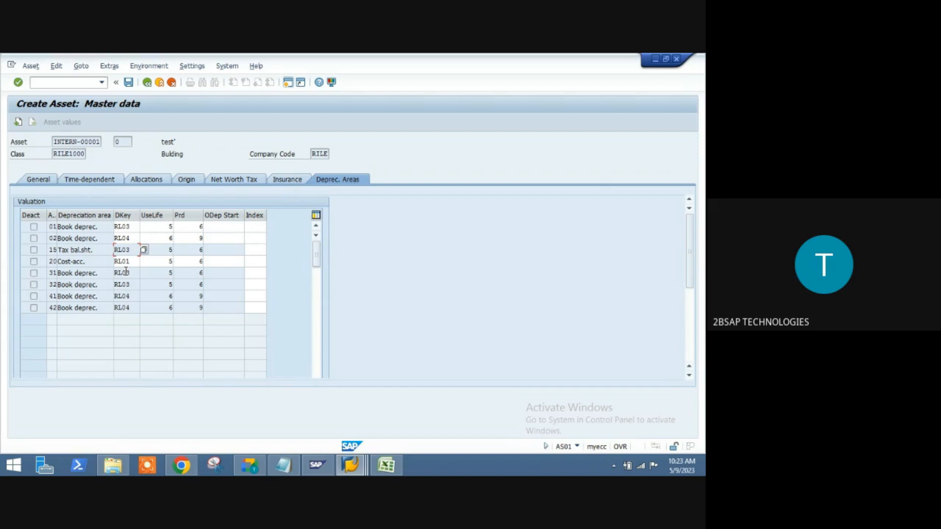
- View the G/L account maintenance behind the account determination in the general data, and return to the Display IMG session
{"action": "left_click", "coordinate": [45, 181]}
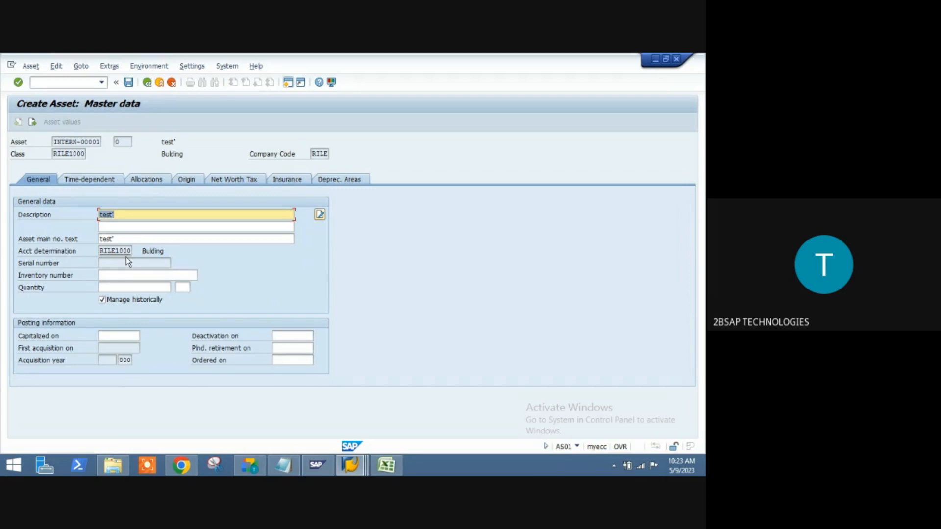
{"action": "double_click", "coordinate": [123, 251]}
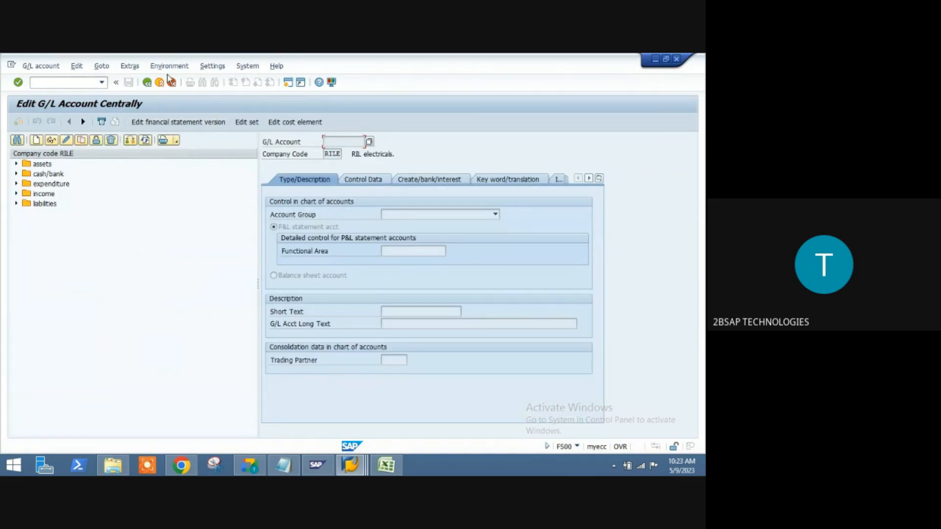
{"action": "left_click", "coordinate": [147, 83]}
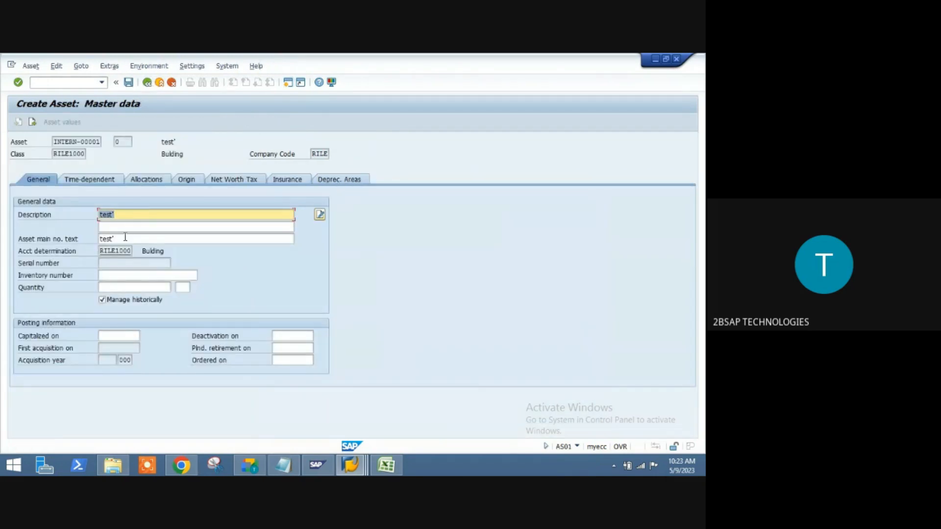
{"action": "double_click", "coordinate": [117, 251]}
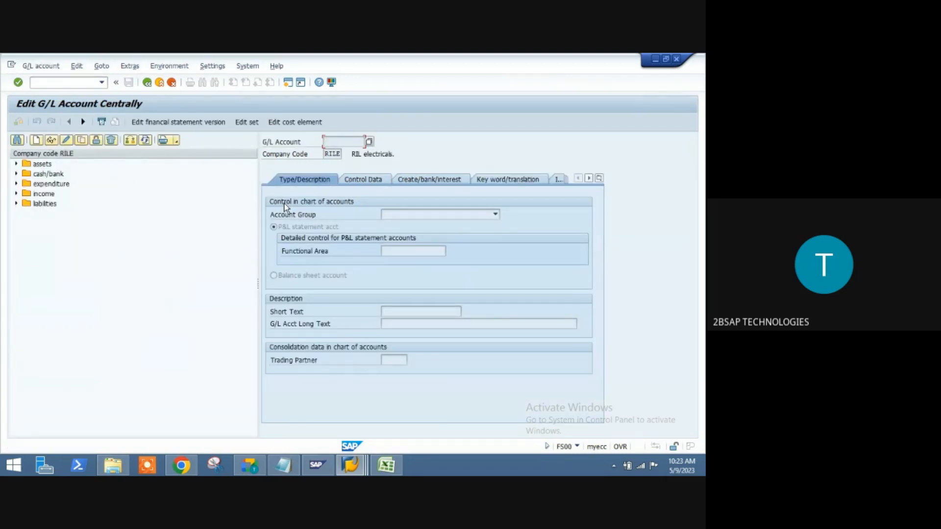
{"action": "left_click", "coordinate": [147, 83]}
{"action": "key", "text": "alt+Tab"}
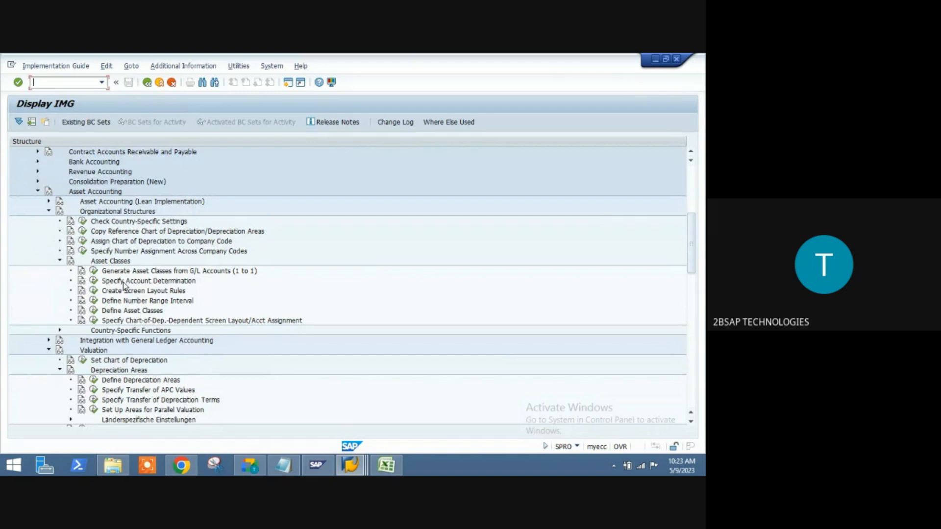
- View the Specify Account Determination activity under Asset Classes and return to the implementation guide
{"action": "left_click", "coordinate": [137, 242]}
{"action": "key", "text": "Up"}
{"action": "key", "text": "Down"}
{"action": "key", "text": "Down"}
{"action": "key", "text": "Down"}
{"action": "key", "text": "Down"}
{"action": "key", "text": "Down"}
{"action": "key", "text": "Down"}
{"action": "key", "text": "Up"}
{"action": "key", "text": "Left"}
{"action": "key", "text": "Return"}
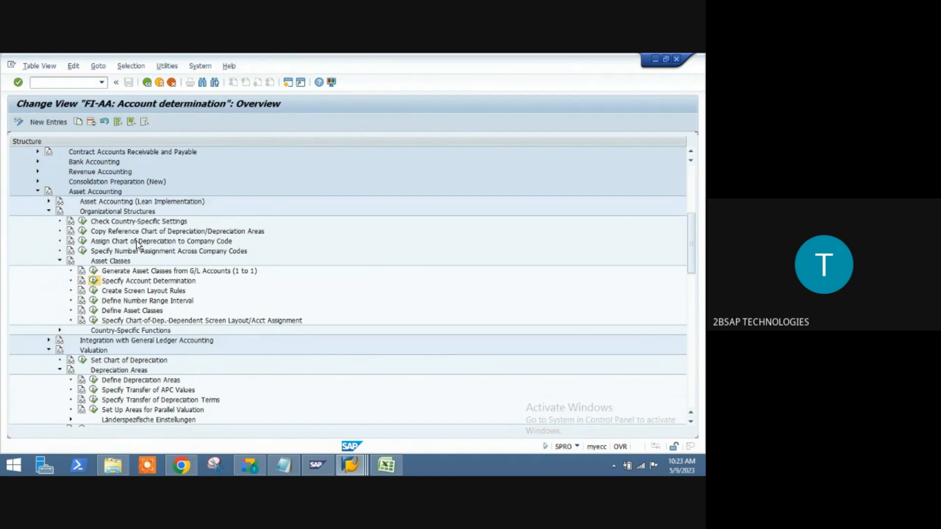
{"action": "left_click", "coordinate": [147, 82]}
- Open the account assignment (AO90) from the Asset Accounting configuration for chart of depreciation RILE
{"action": "left_click", "coordinate": [134, 333]}
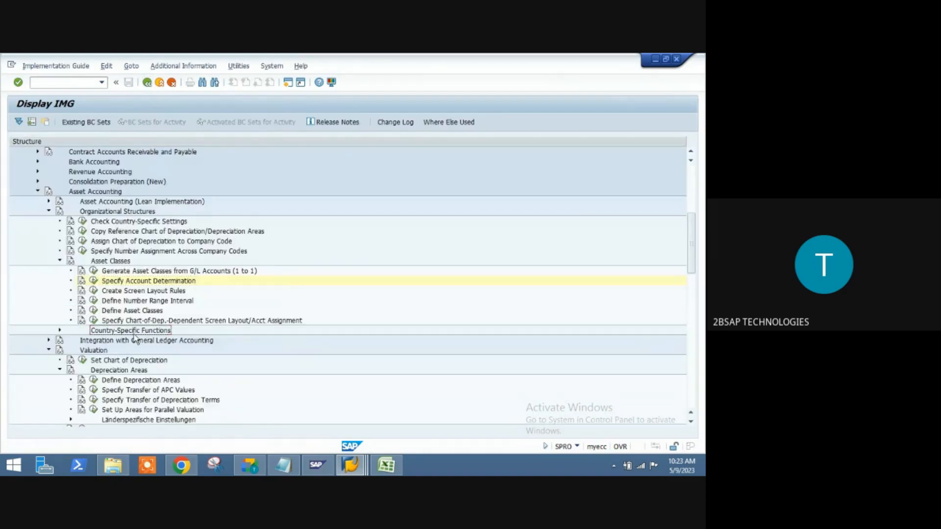
{"action": "double_click", "coordinate": [134, 338]}
{"action": "left_click", "coordinate": [134, 338]}
{"action": "double_click", "coordinate": [136, 338]}
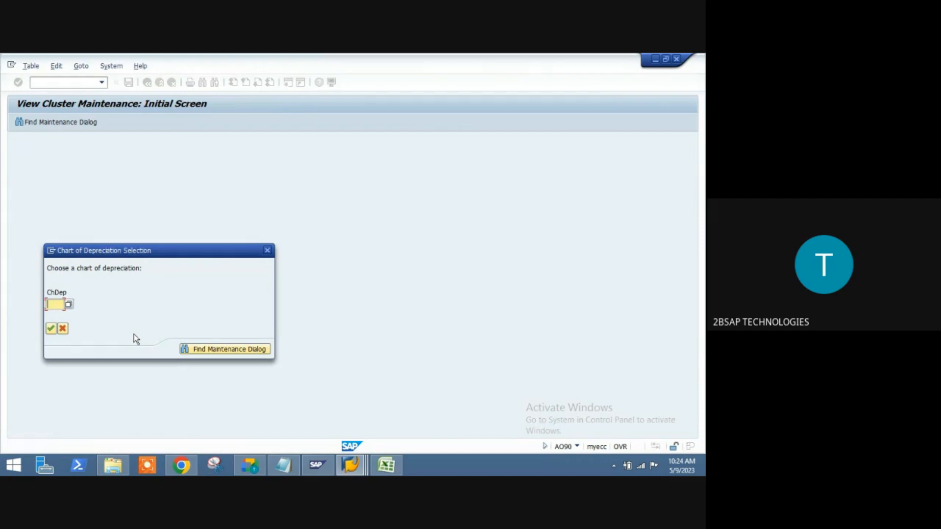
{"action": "key", "text": "Down"}
{"action": "key", "text": "Return"}
{"action": "key", "text": "Return"}
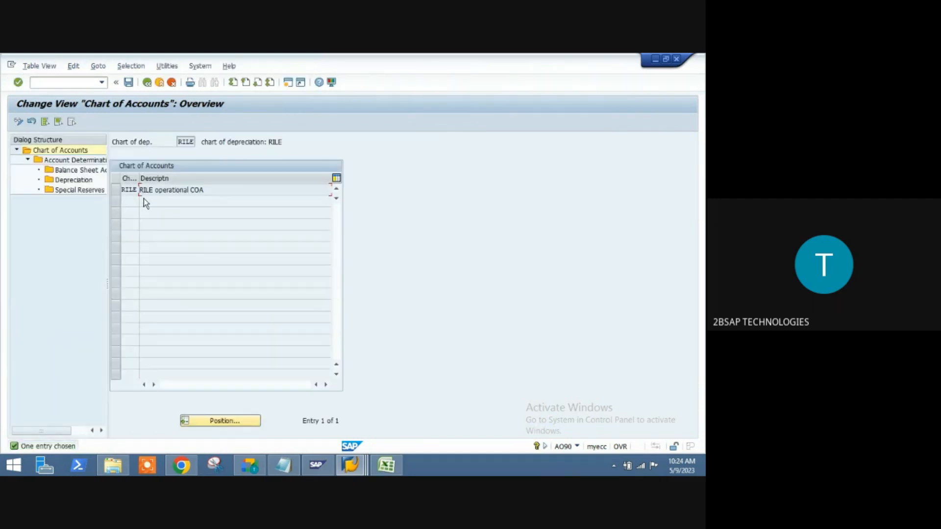
- Widen the chart of accounts column, select chart of accounts RILE and open its account determinations
{"action": "left_click_drag", "start_coordinate": [140, 178], "coordinate": [171, 176]}
{"action": "left_click", "coordinate": [146, 186]}
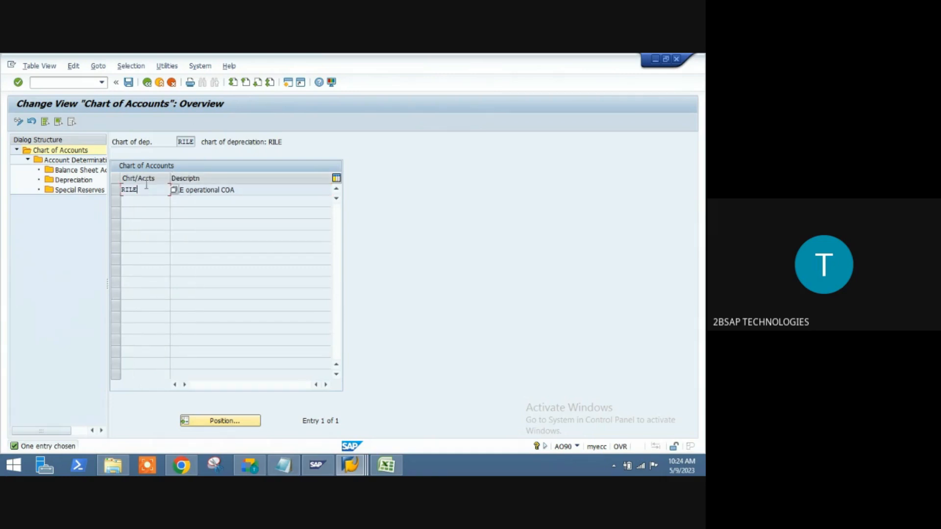
{"action": "left_click", "coordinate": [115, 189]}
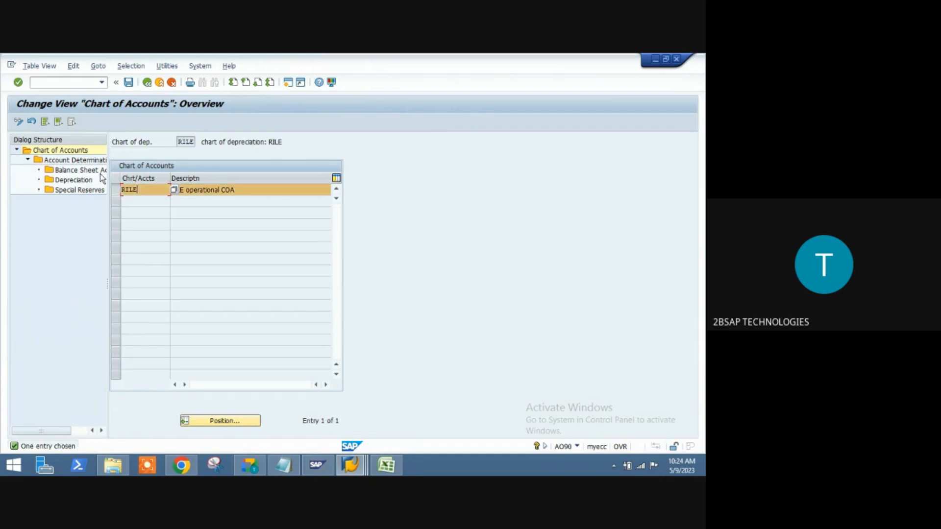
{"action": "double_click", "coordinate": [91, 162]}
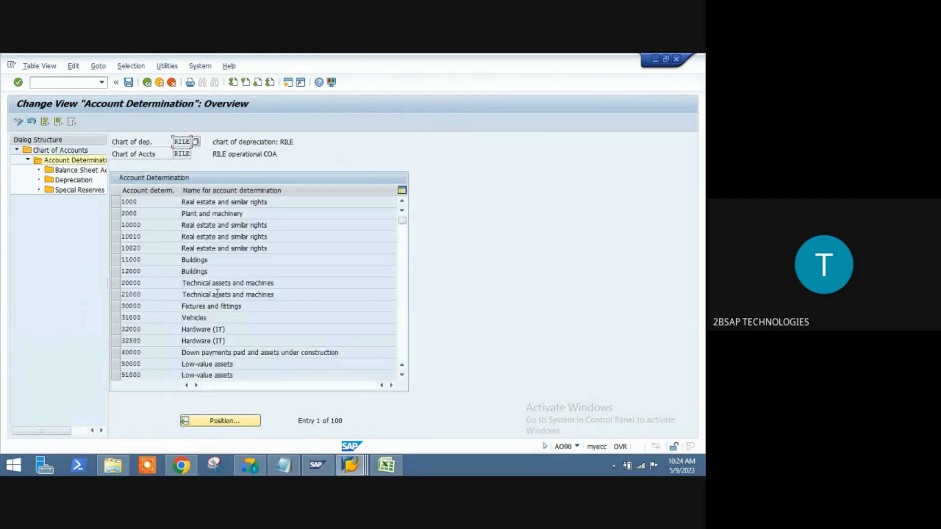
- Select account determination RILE1000 (Bulding) in the list and compare it with the account determination in the asset master
{"action": "scroll", "coordinate": [217, 293], "scroll_direction": "down", "scroll_amount": 5}
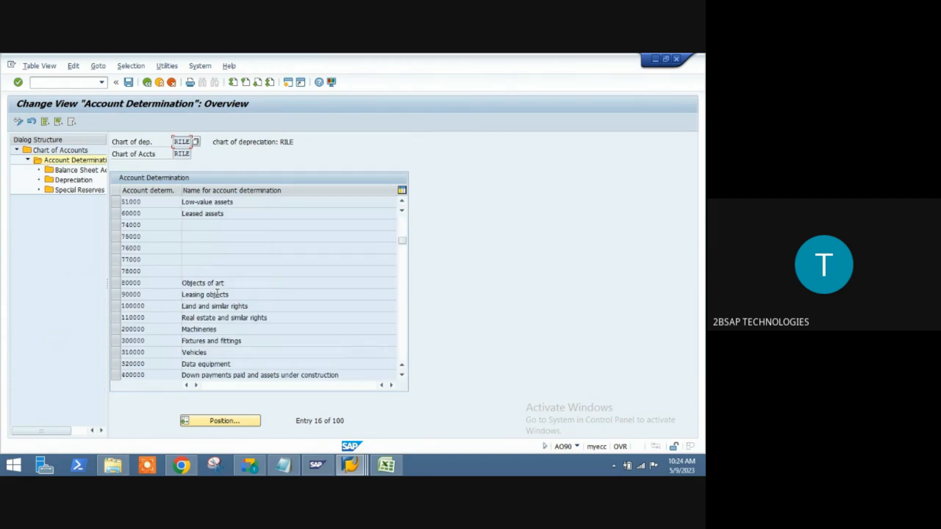
{"action": "scroll", "coordinate": [218, 296], "scroll_direction": "down", "scroll_amount": 5}
{"action": "scroll", "coordinate": [219, 295], "scroll_direction": "down", "scroll_amount": 5}
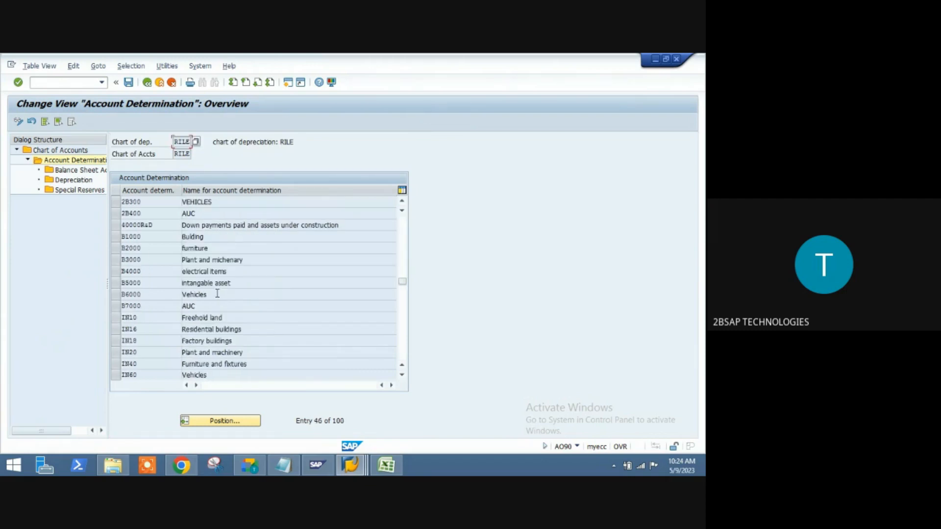
{"action": "scroll", "coordinate": [218, 295], "scroll_direction": "down", "scroll_amount": 5}
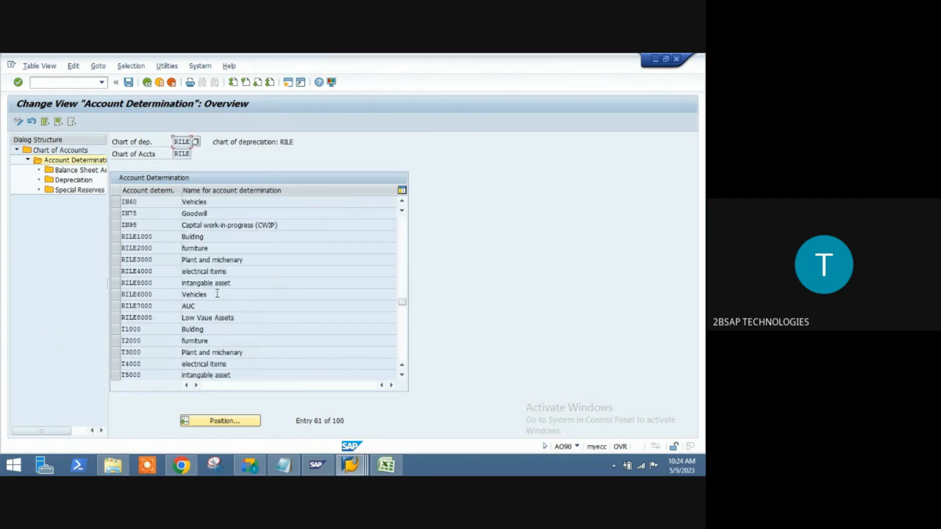
{"action": "left_click", "coordinate": [116, 237]}
{"action": "key", "text": "alt+Tab"}
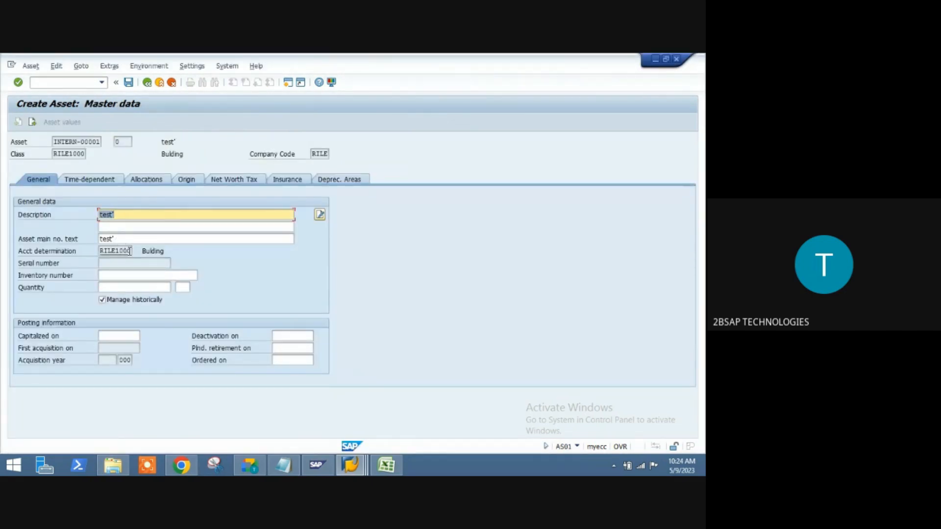
{"action": "key", "text": "alt+Tab"}
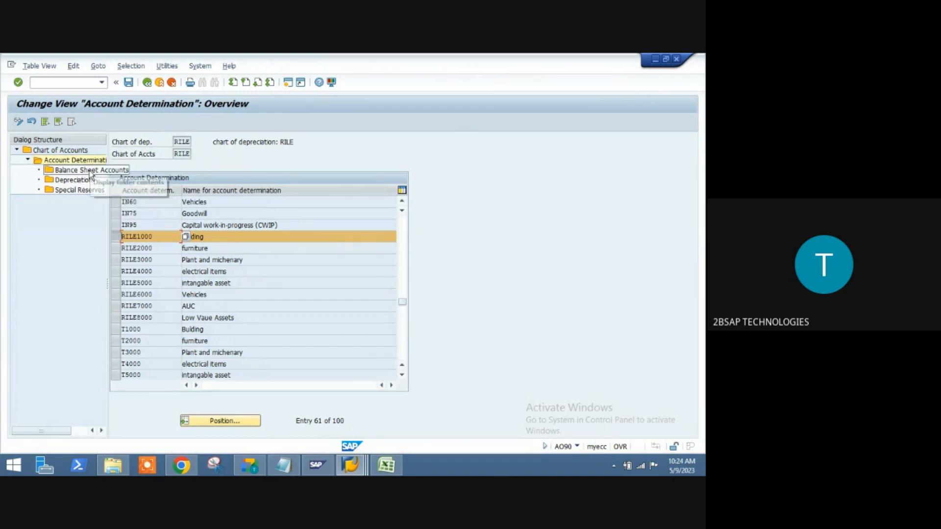
- Open the balance sheet accounts of account determination RILE1000 and examine book depreciation areas 1 and 2
{"action": "double_click", "coordinate": [90, 172]}
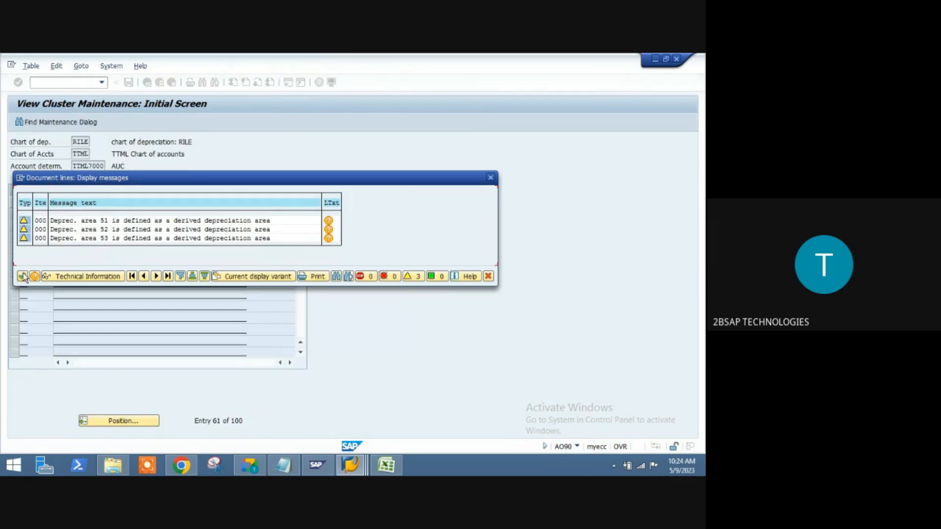
{"action": "left_click", "coordinate": [22, 276]}
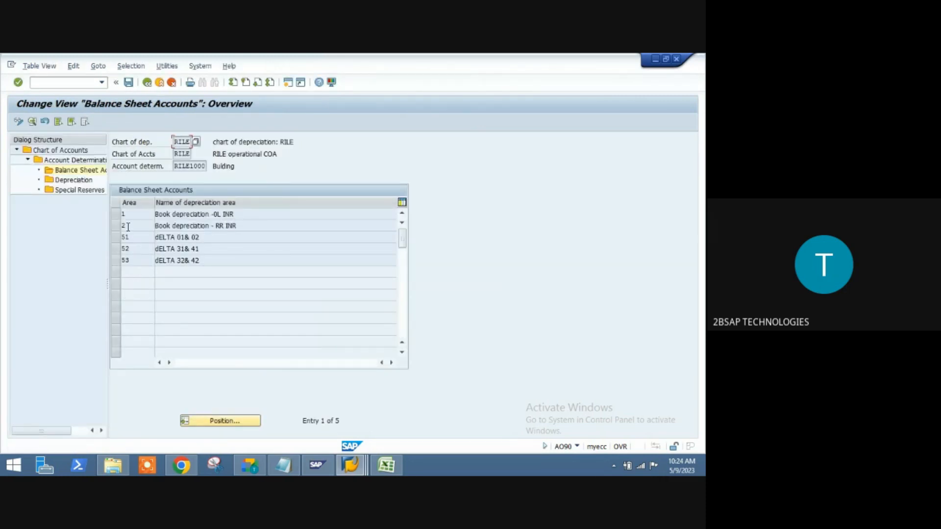
{"action": "left_click", "coordinate": [114, 213]}
{"action": "left_click", "coordinate": [115, 225]}
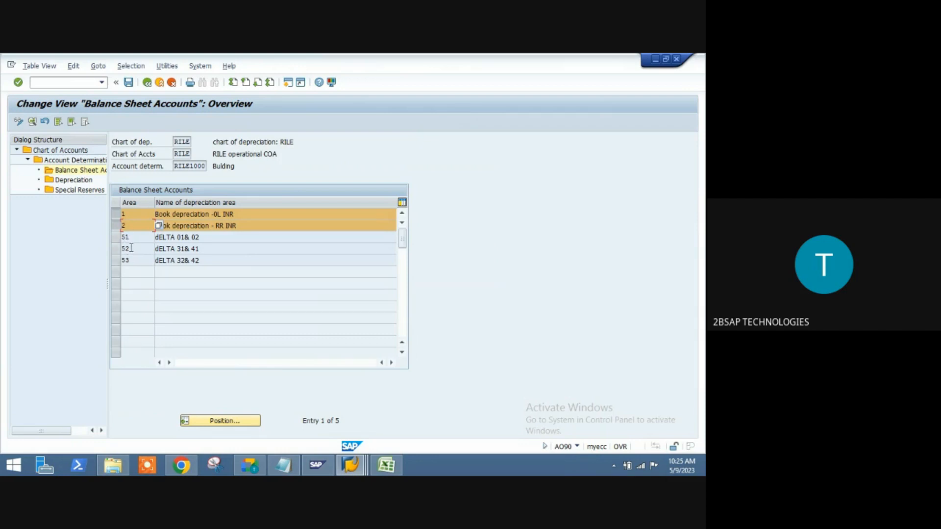
{"action": "left_click", "coordinate": [118, 226]}
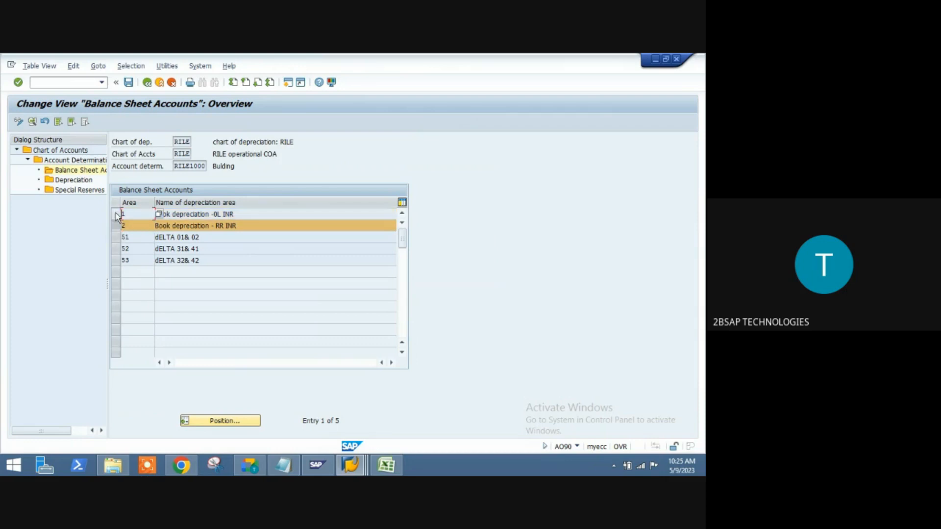
{"action": "left_click", "coordinate": [118, 226]}
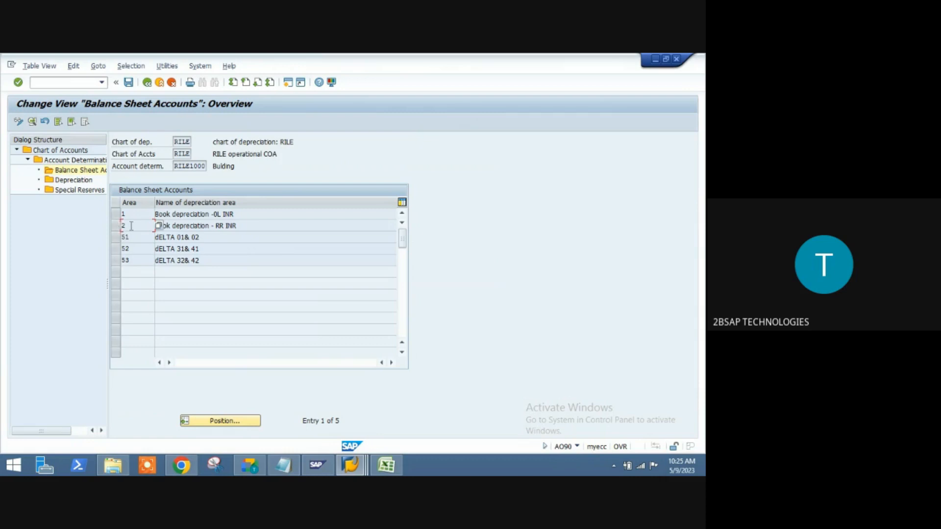
{"action": "left_click", "coordinate": [144, 216]}
{"action": "left_click", "coordinate": [143, 227]}
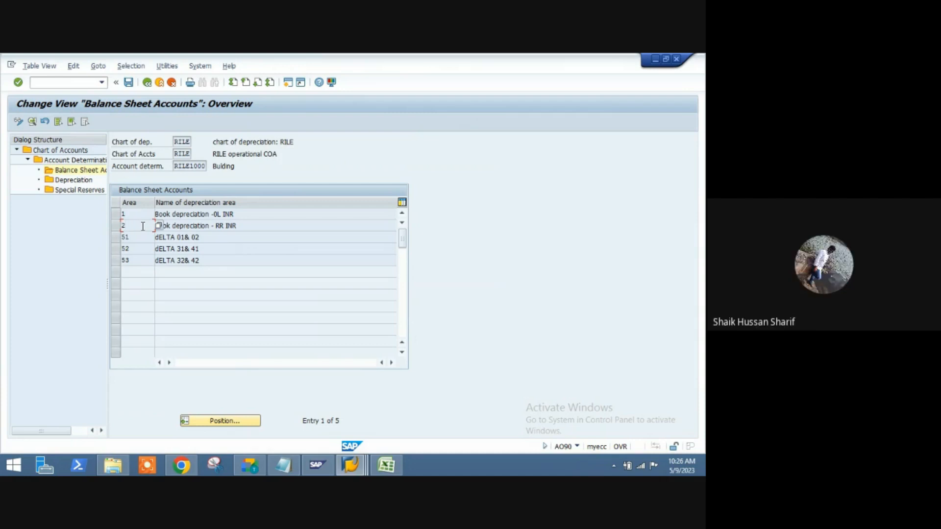
- Switch to the Google Meet call, open its audio settings and test the third CASIO-PJ (Intel(R) Display Audio) entry as speaker
{"action": "left_click", "coordinate": [259, 466]}
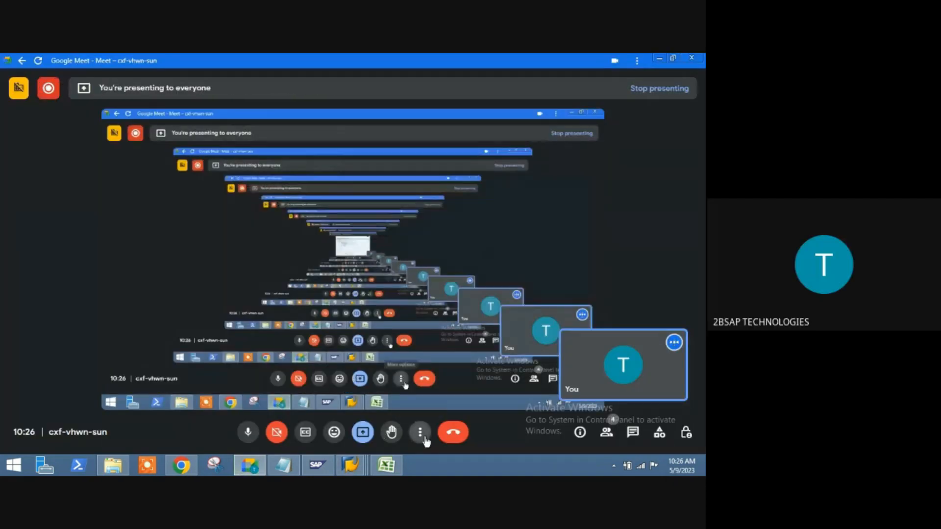
{"action": "left_click", "coordinate": [420, 431]}
{"action": "left_click", "coordinate": [444, 398]}
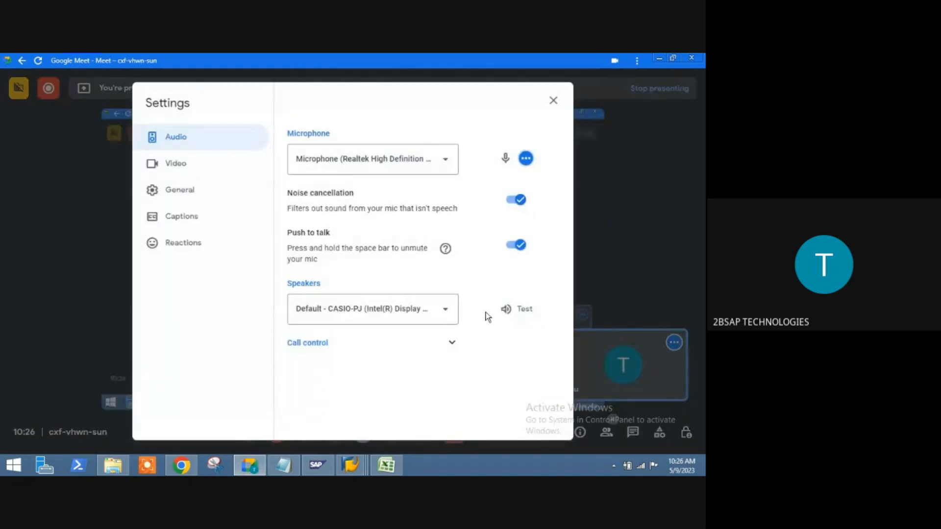
{"action": "left_click", "coordinate": [499, 318]}
{"action": "left_click", "coordinate": [420, 310]}
{"action": "left_click", "coordinate": [395, 228]}
{"action": "left_click", "coordinate": [504, 311]}
- Try the default output and the first two CASIO-PJ entries as the call's speaker, playing the test sound
{"action": "left_click", "coordinate": [414, 318]}
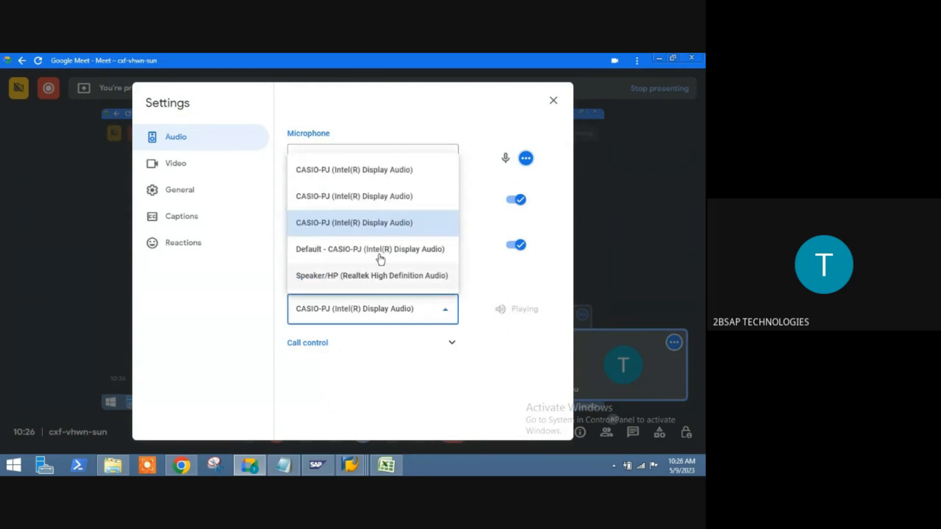
{"action": "left_click", "coordinate": [381, 258]}
{"action": "left_click", "coordinate": [502, 309]}
{"action": "left_click", "coordinate": [410, 315]}
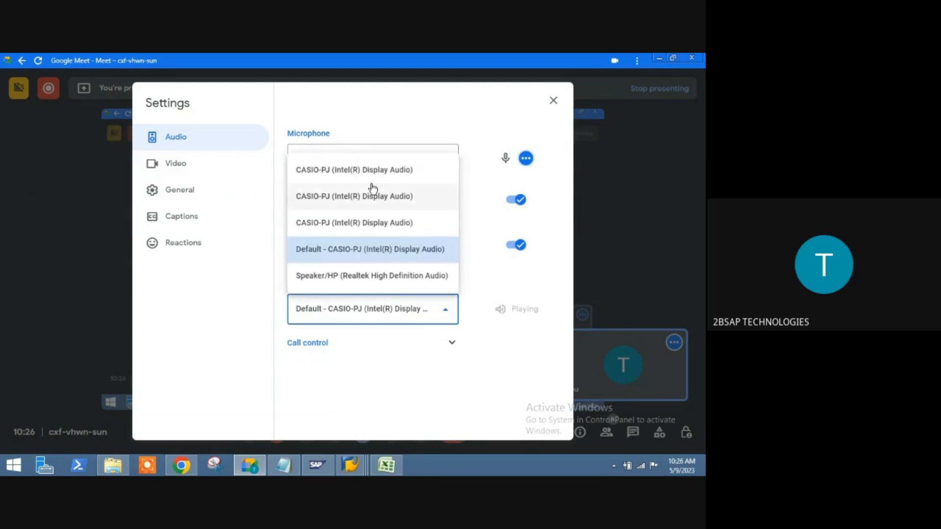
{"action": "left_click", "coordinate": [369, 172]}
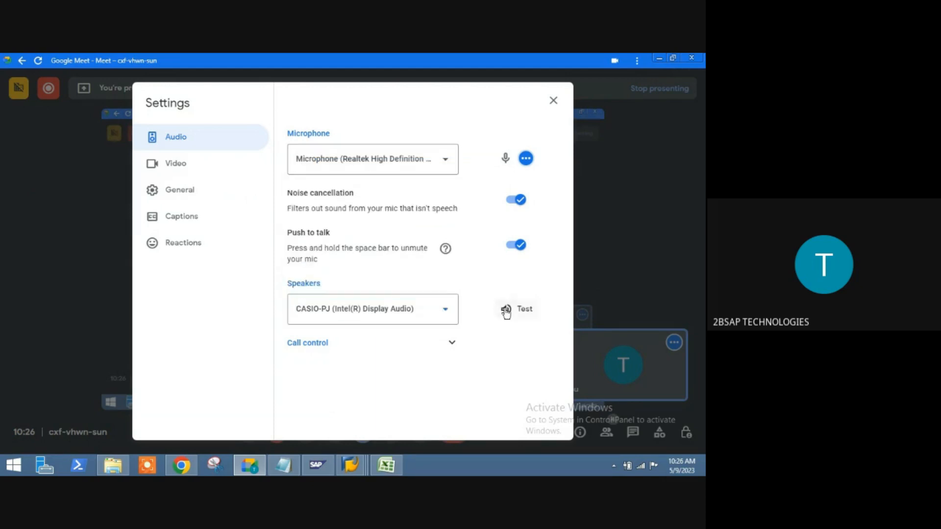
{"action": "left_click", "coordinate": [410, 309]}
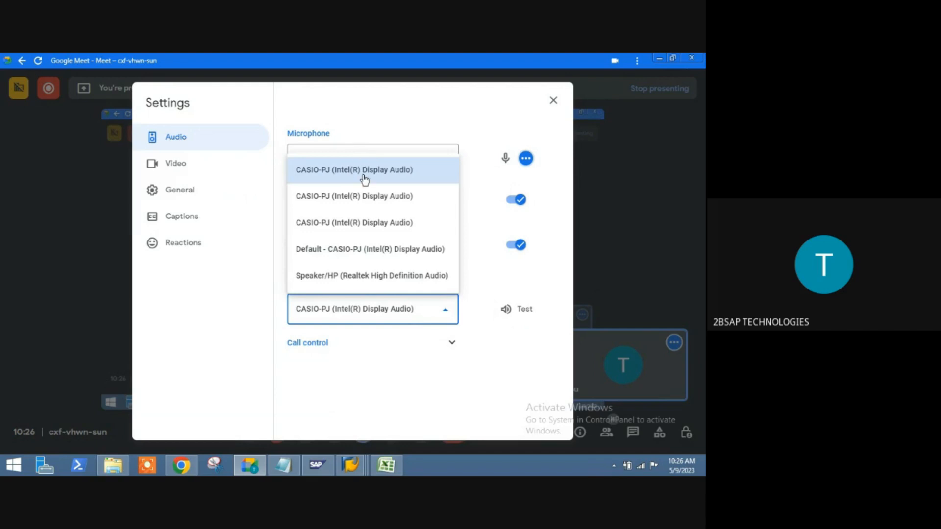
{"action": "left_click", "coordinate": [363, 197]}
{"action": "left_click", "coordinate": [521, 313]}
{"action": "left_click", "coordinate": [413, 318]}
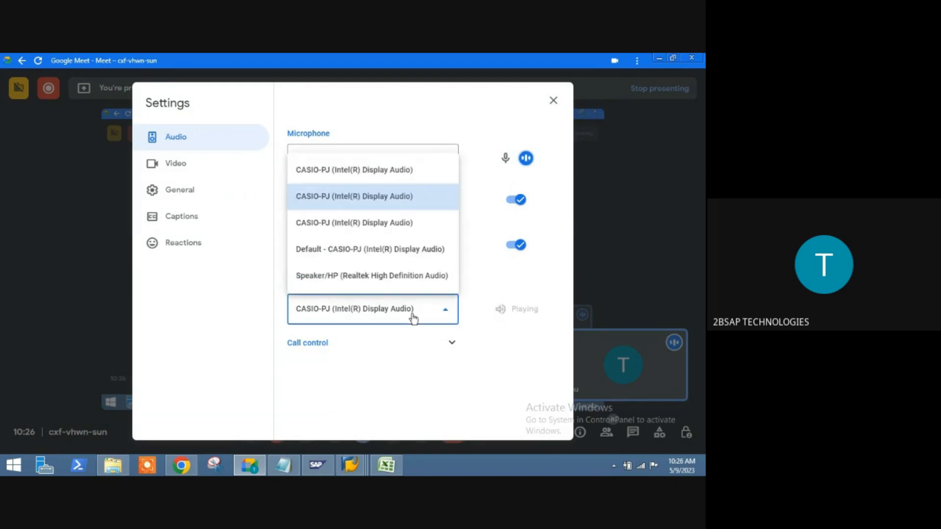
{"action": "left_click", "coordinate": [382, 253]}
{"action": "left_click", "coordinate": [505, 309]}
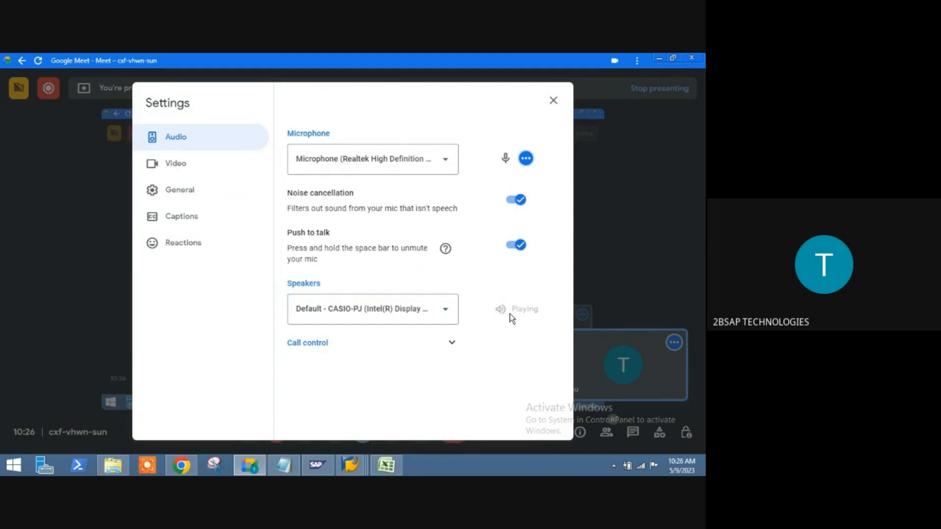
- Set the speaker to the third CASIO-PJ (Intel(R) Display Audio) entry, test it and return to the SAP balance sheet accounts
{"action": "left_click", "coordinate": [420, 311]}
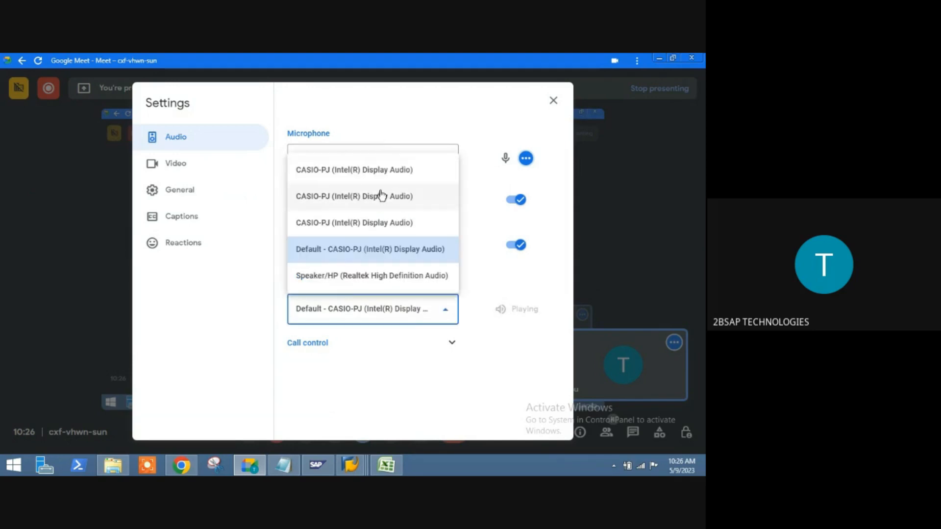
{"action": "left_click", "coordinate": [385, 226]}
{"action": "left_click", "coordinate": [512, 310]}
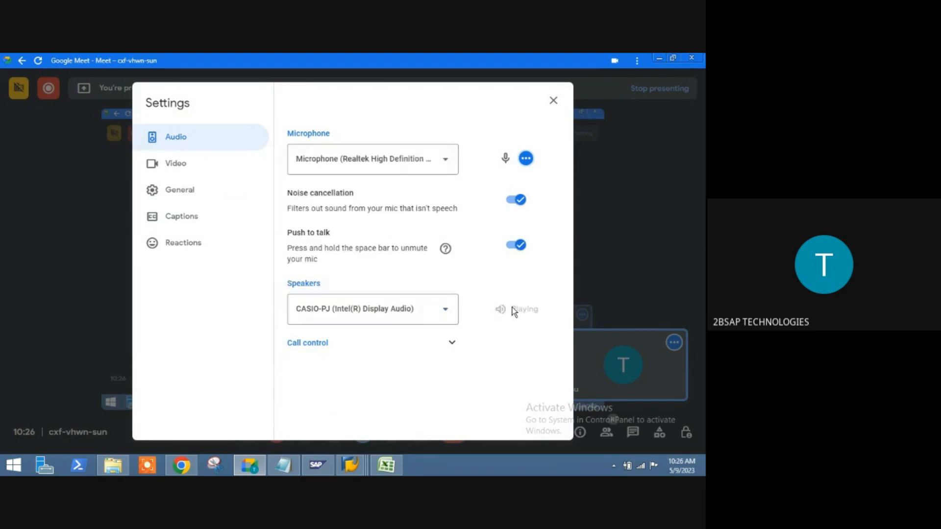
{"action": "left_click", "coordinate": [554, 100]}
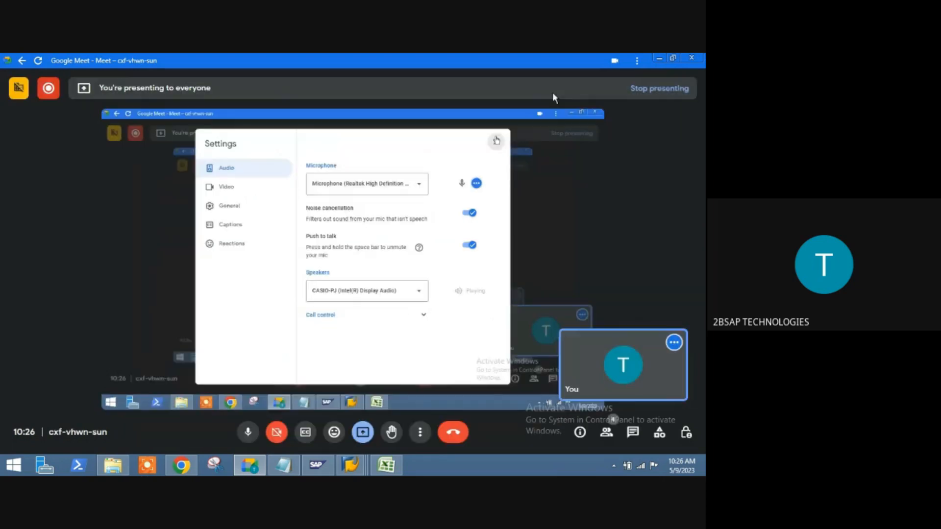
{"action": "left_click", "coordinate": [659, 59]}
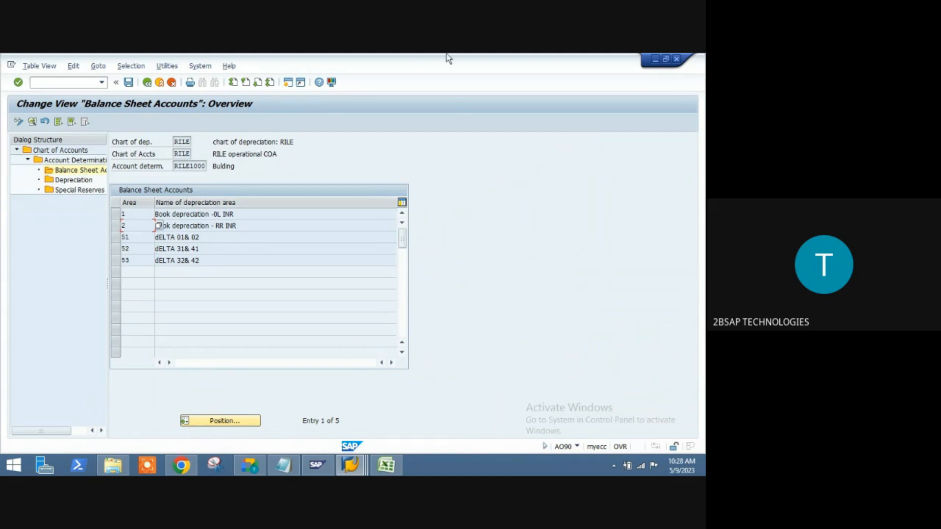
- Open transaction OB58 in a new session and position the financial statement versions list at TCS1
{"action": "left_click", "coordinate": [289, 83]}
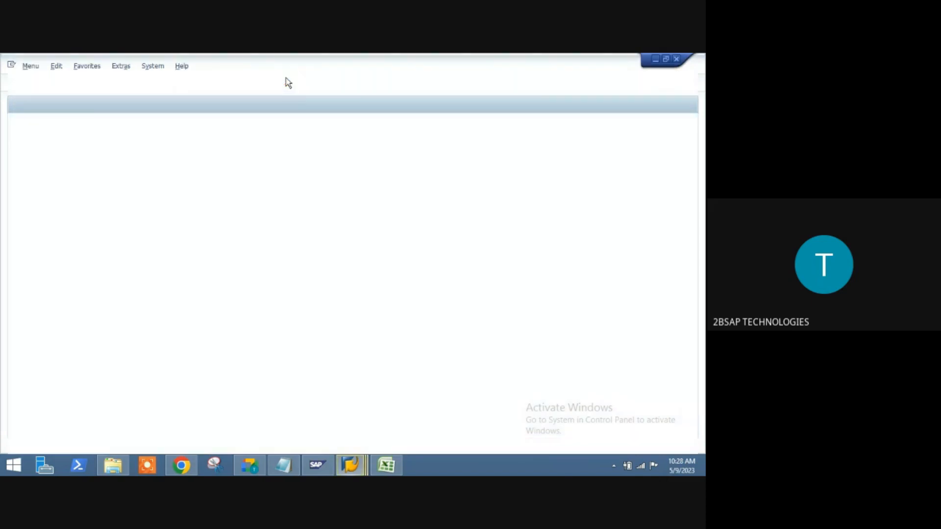
{"action": "type", "text": "ob58"}
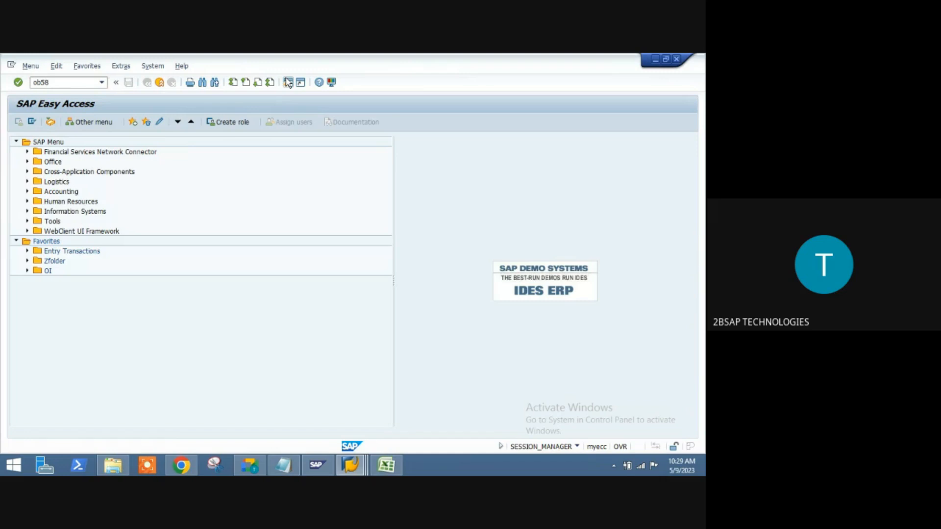
{"action": "key", "text": "Return"}
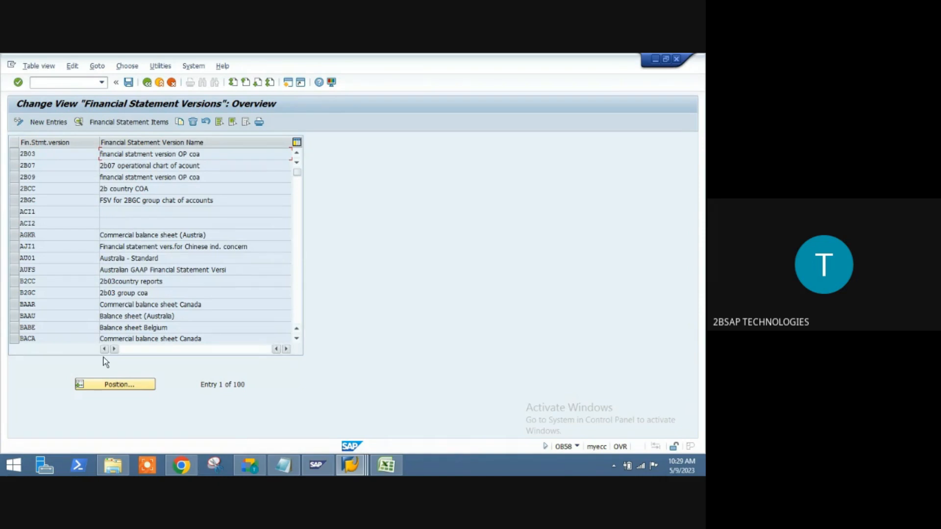
{"action": "left_click", "coordinate": [104, 386]}
{"action": "type", "text": "TCS1"}
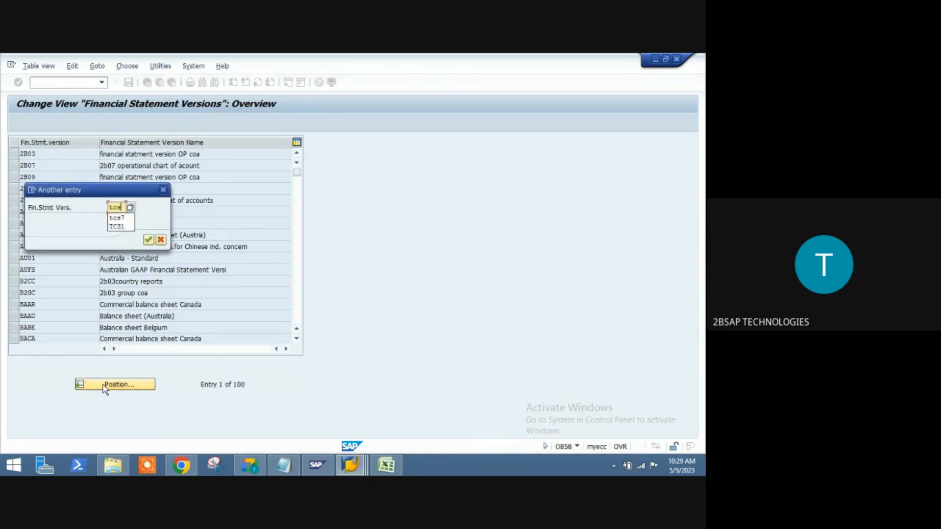
{"action": "key", "text": "Return"}
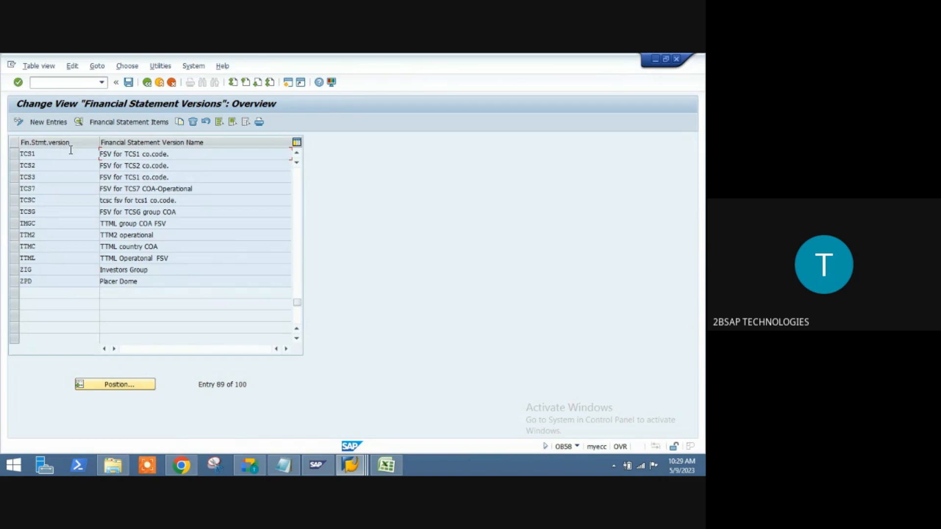
- Open the financial statement items of version TCS7 and expand Assets, Current, Petty cash and its third account interval, then return to the version details
{"action": "double_click", "coordinate": [66, 191]}
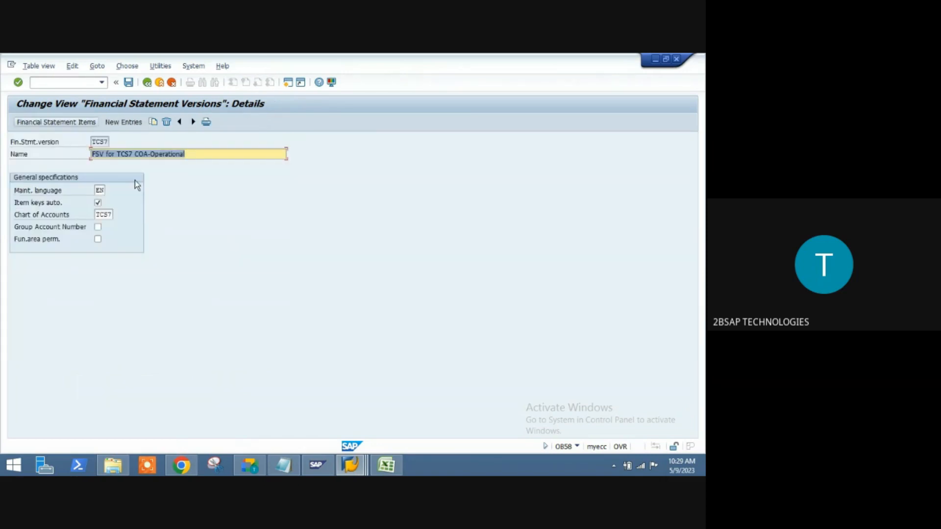
{"action": "left_click", "coordinate": [80, 123]}
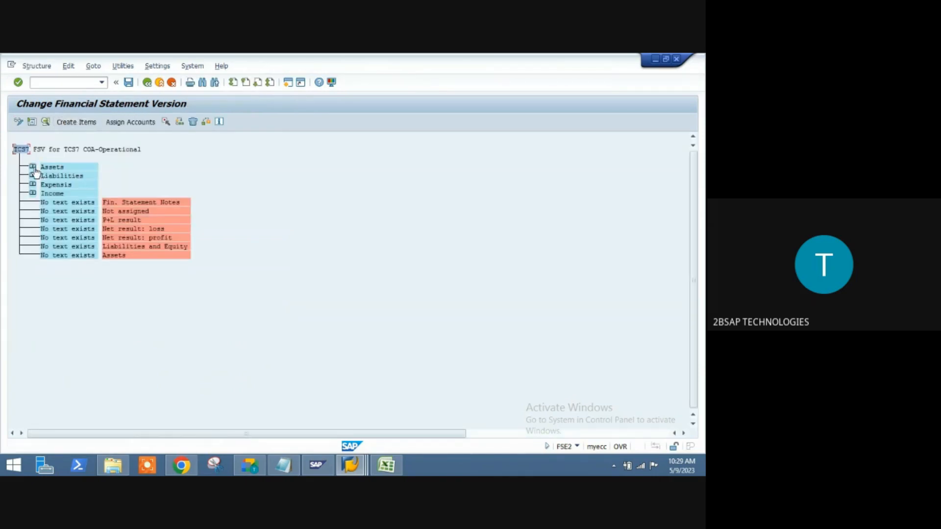
{"action": "left_click", "coordinate": [33, 167]}
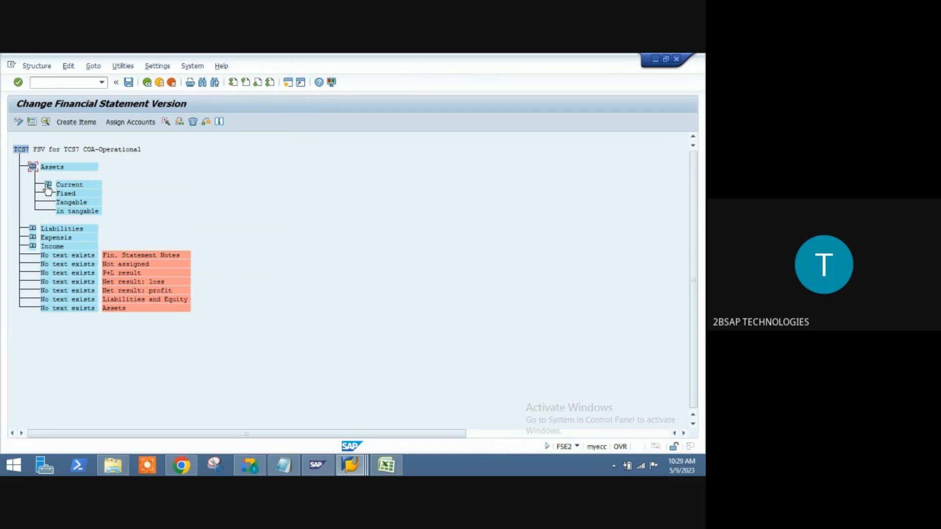
{"action": "left_click", "coordinate": [48, 185]}
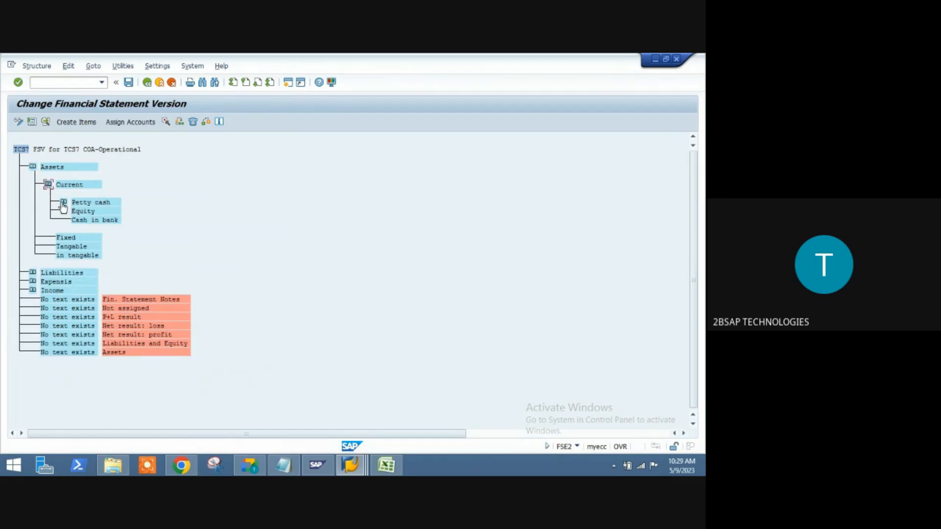
{"action": "left_click", "coordinate": [64, 202]}
{"action": "left_click", "coordinate": [79, 238]}
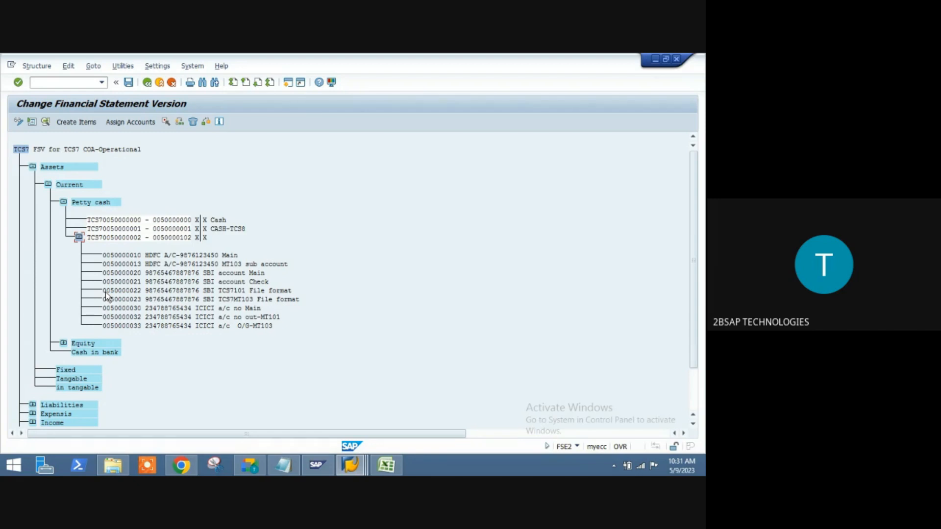
{"action": "key", "text": "F3"}
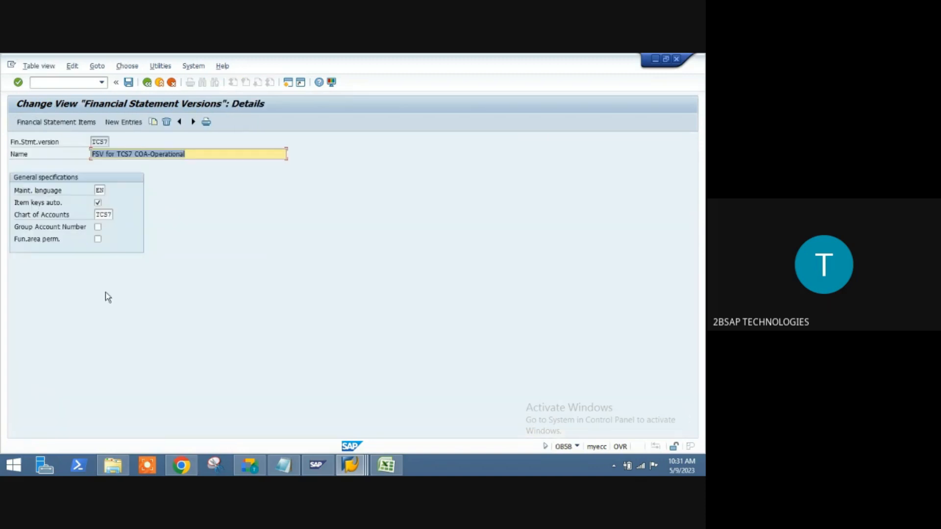
- Switch back to the balance sheet accounts of RILE1000 and examine the acquisition account assignment for depreciation area 1
{"action": "key", "text": "alt+Tab"}
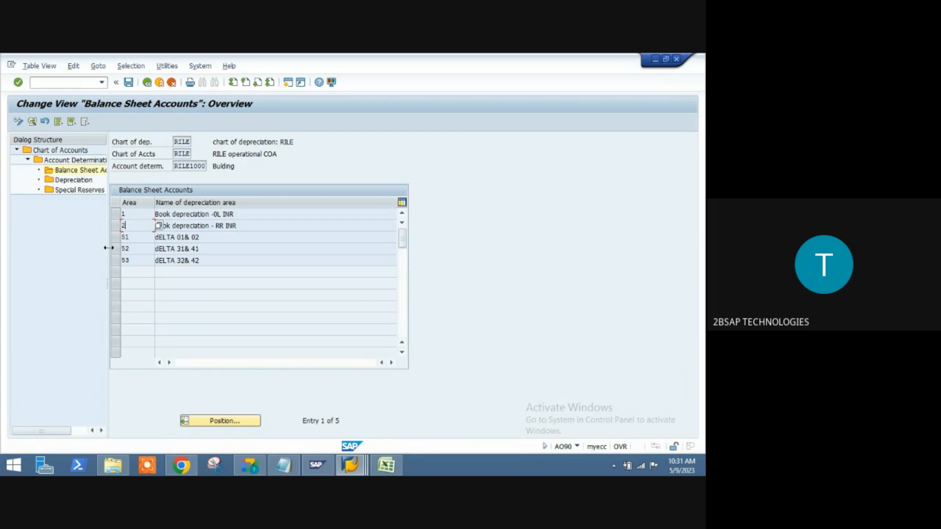
{"action": "double_click", "coordinate": [143, 216]}
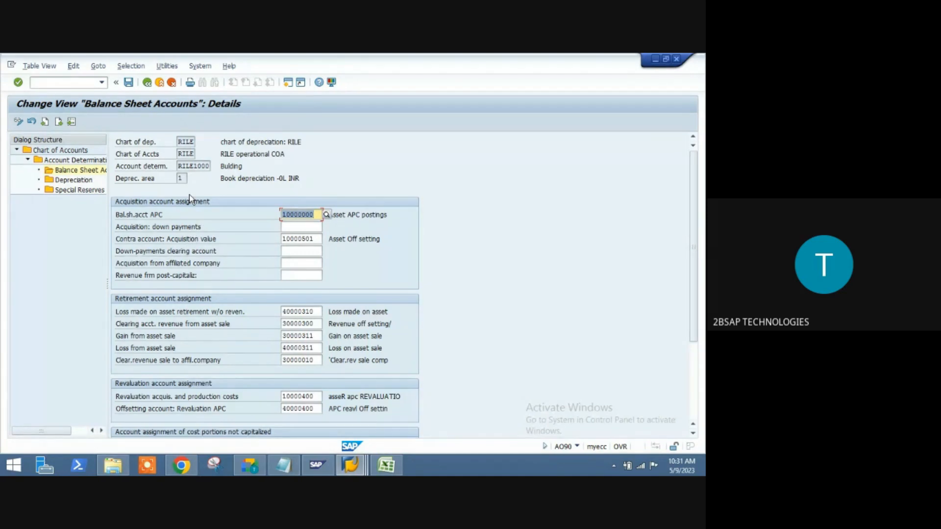
{"action": "left_click", "coordinate": [297, 251]}
{"action": "left_click", "coordinate": [301, 261]}
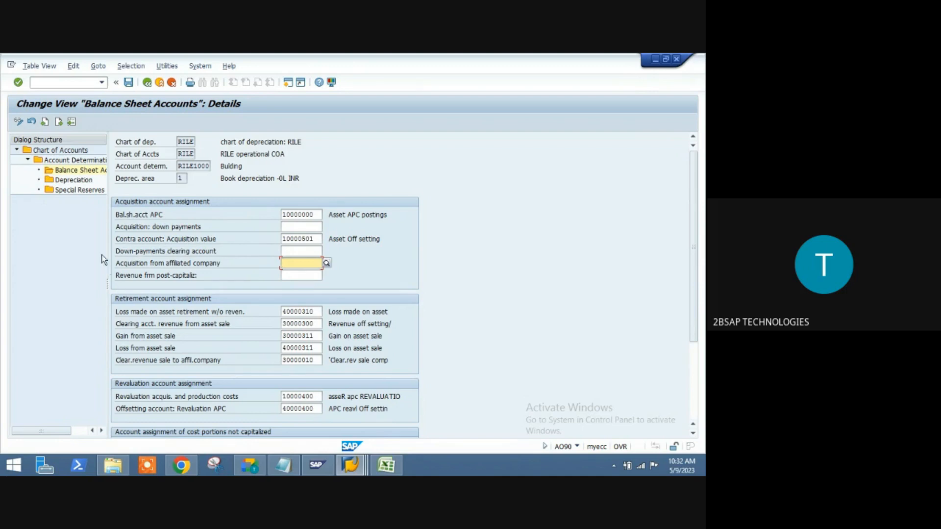
- Open the depreciation accounts of RILE1000 for area 1 and examine the accumulated depreciation account for ordinary depreciation
{"action": "double_click", "coordinate": [73, 180]}
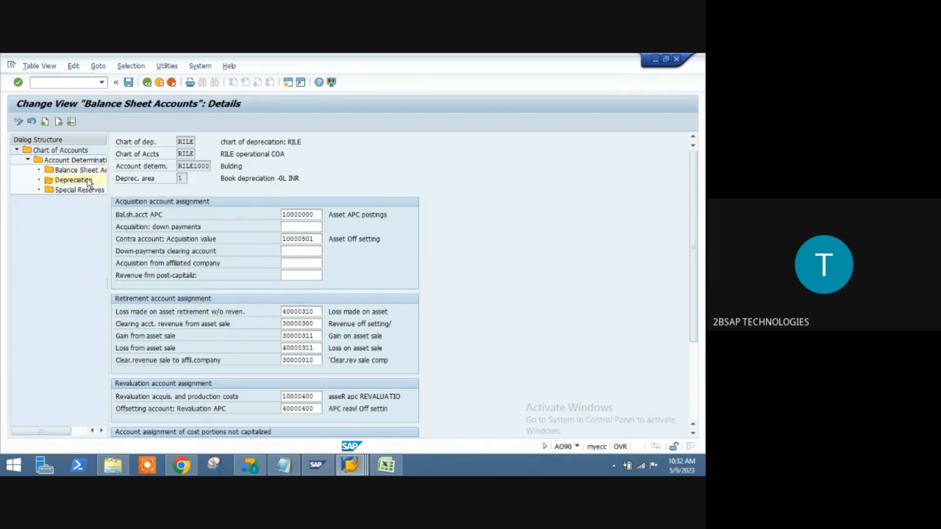
{"action": "double_click", "coordinate": [142, 215]}
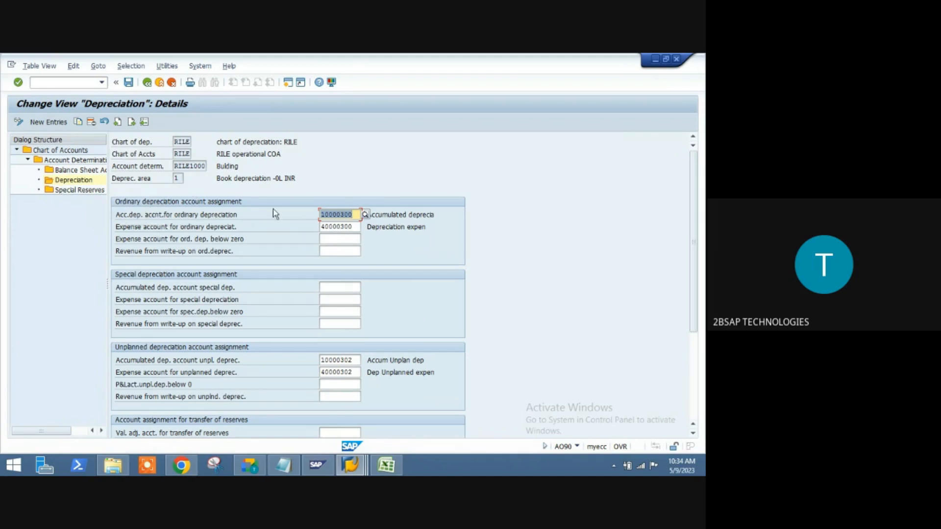
{"action": "left_click", "coordinate": [359, 211]}
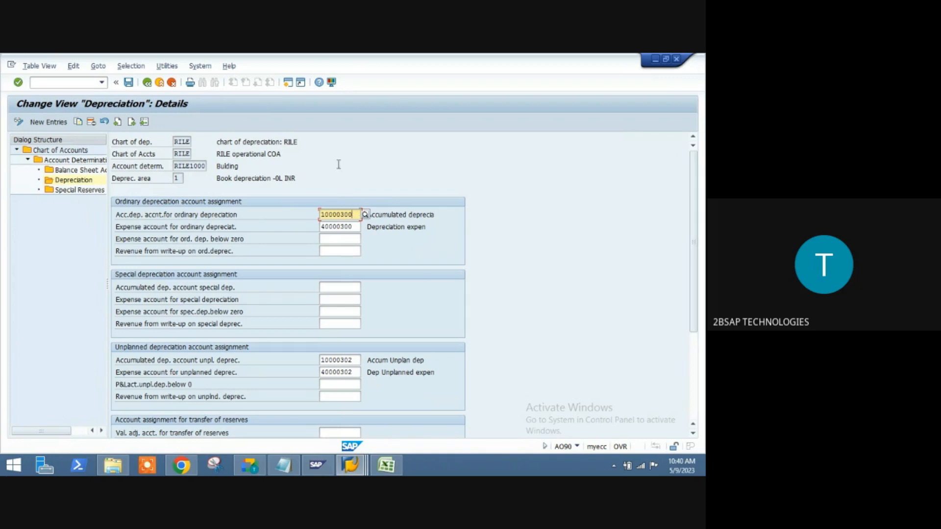
- Return to the implementation guide, reopen Assign G/L Accounts and widen the chart of accounts column to read the RILE entry
{"action": "left_click", "coordinate": [147, 82]}
{"action": "left_click", "coordinate": [146, 82]}
{"action": "left_click", "coordinate": [146, 82]}
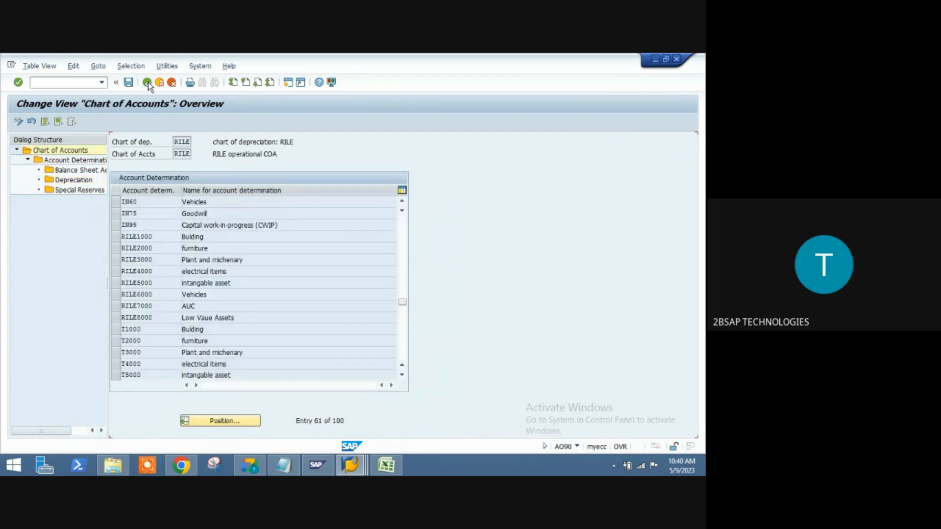
{"action": "left_click", "coordinate": [147, 82]}
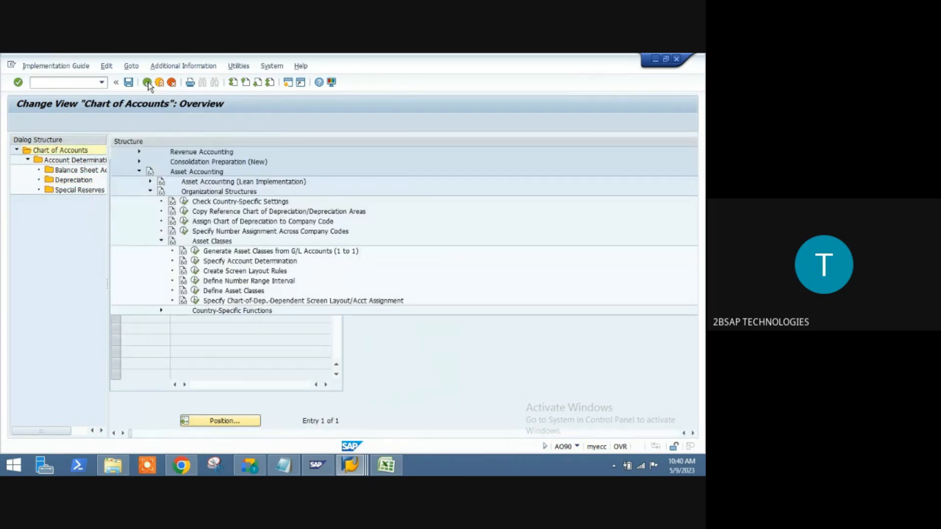
{"action": "left_click", "coordinate": [82, 341]}
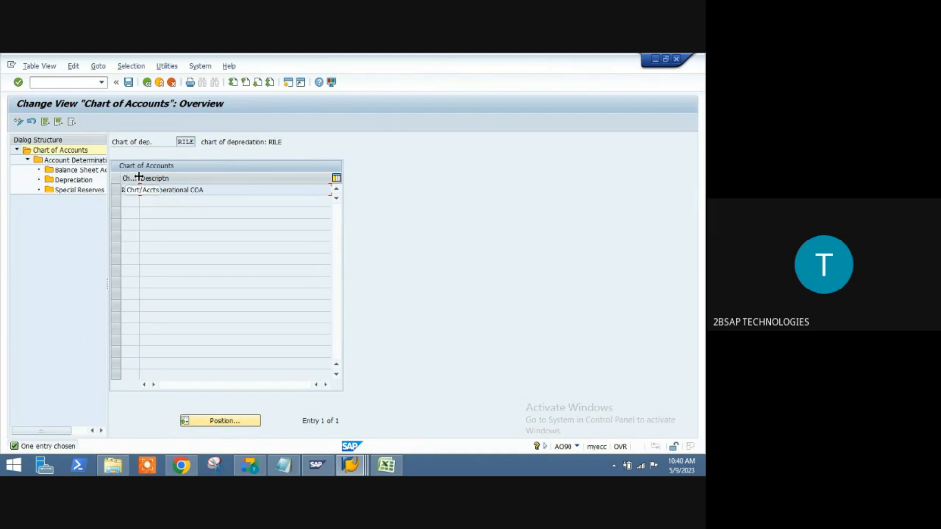
{"action": "left_click_drag", "start_coordinate": [139, 177], "coordinate": [184, 177]}
{"action": "left_click", "coordinate": [159, 191]}
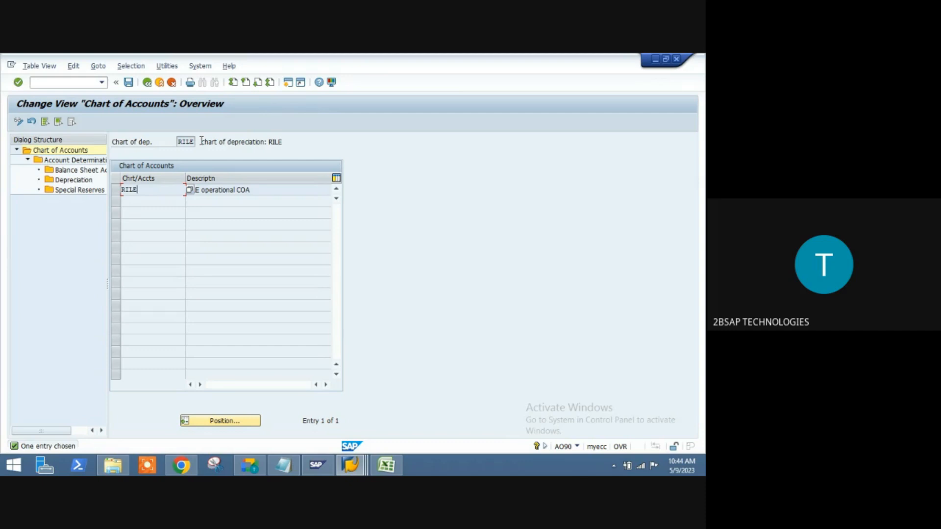
- Leave and reopen Assign G/L Accounts to view its dialog structure, then return to the implementation guide
{"action": "left_click", "coordinate": [147, 83]}
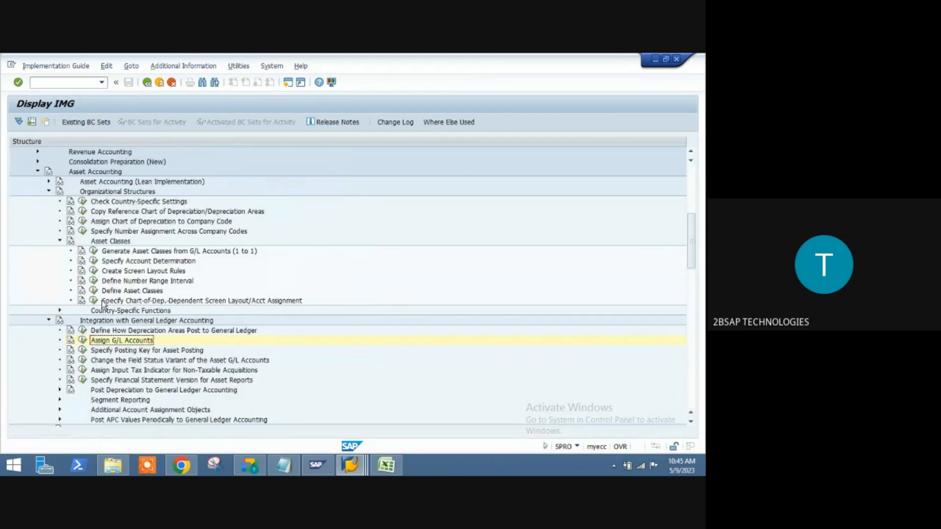
{"action": "left_click", "coordinate": [83, 341]}
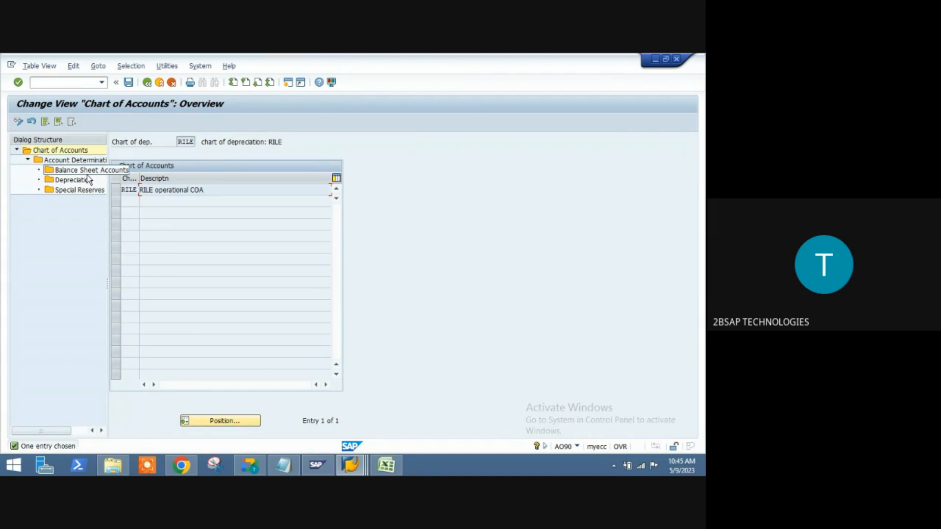
{"action": "left_click", "coordinate": [150, 85]}
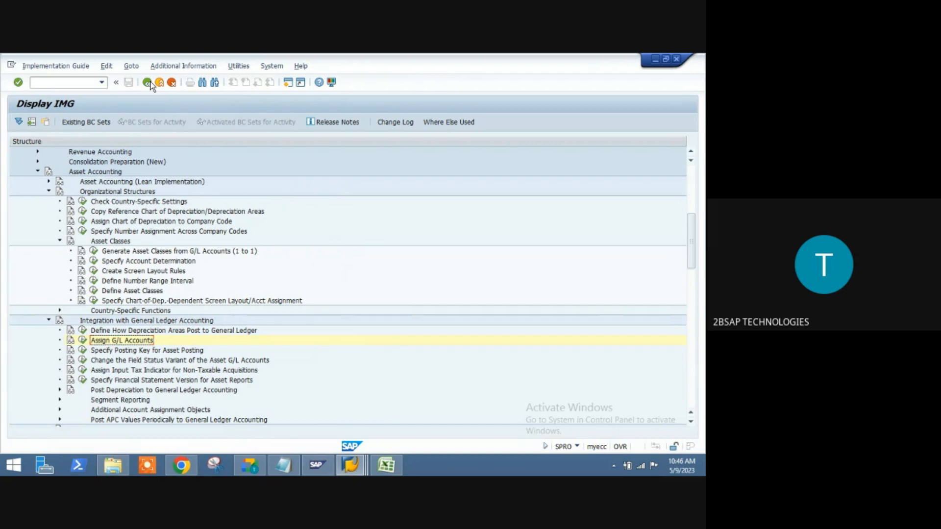
- Expand the Master Data node under Asset Accounting in the implementation guide
{"action": "left_click", "coordinate": [128, 274]}
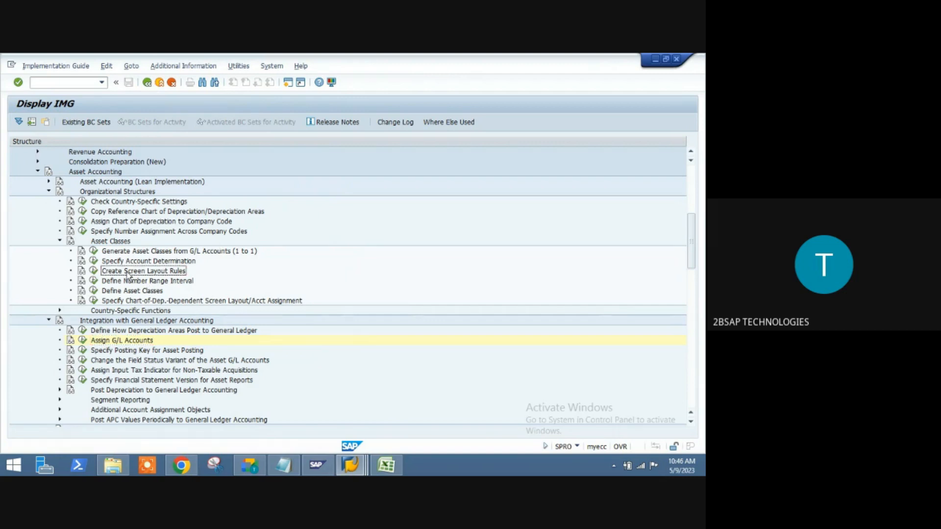
{"action": "left_click", "coordinate": [109, 352]}
{"action": "left_click", "coordinate": [110, 359]}
{"action": "key", "text": "Down"}
{"action": "key", "text": "Down"}
{"action": "key", "text": "Down"}
{"action": "key", "text": "Down"}
{"action": "key", "text": "Down"}
{"action": "key", "text": "Down"}
{"action": "key", "text": "Down"}
{"action": "key", "text": "Down"}
{"action": "key", "text": "Down"}
{"action": "key", "text": "Down"}
{"action": "key", "text": "Down"}
{"action": "key", "text": "Down"}
{"action": "key", "text": "Down"}
{"action": "key", "text": "Down"}
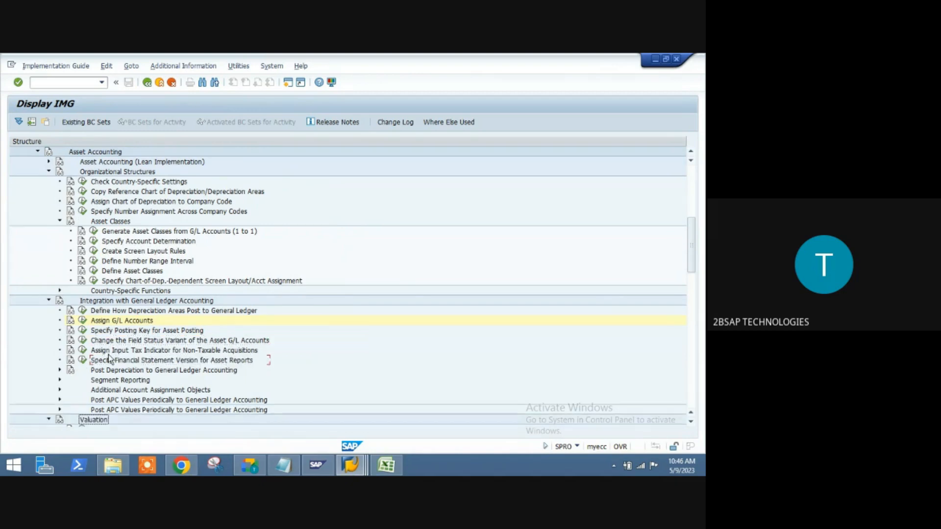
{"action": "key", "text": "Down"}
{"action": "key", "text": "Down"}
{"action": "key", "text": "Down"}
{"action": "key", "text": "Down"}
{"action": "key", "text": "Down"}
{"action": "key", "text": "Down"}
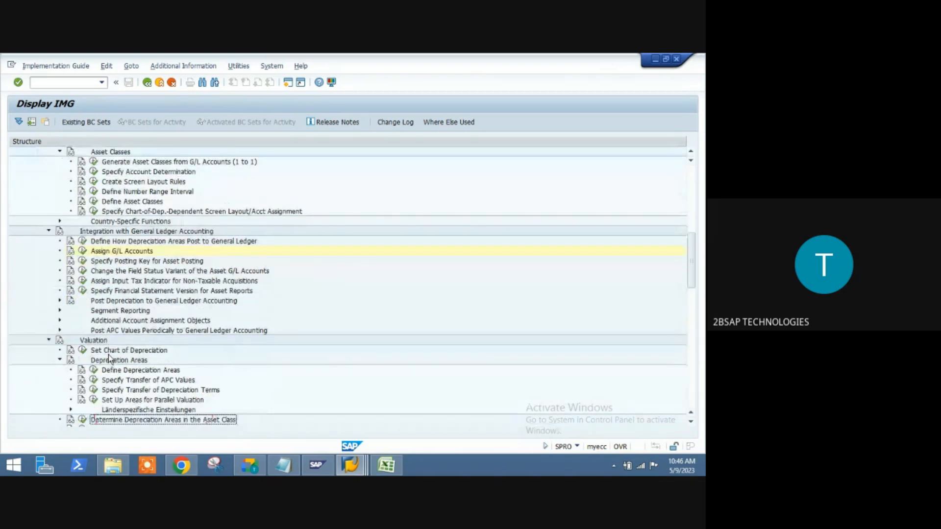
{"action": "key", "text": "Down"}
{"action": "key", "text": "Down"}
{"action": "key", "text": "Down"}
{"action": "key", "text": "Down"}
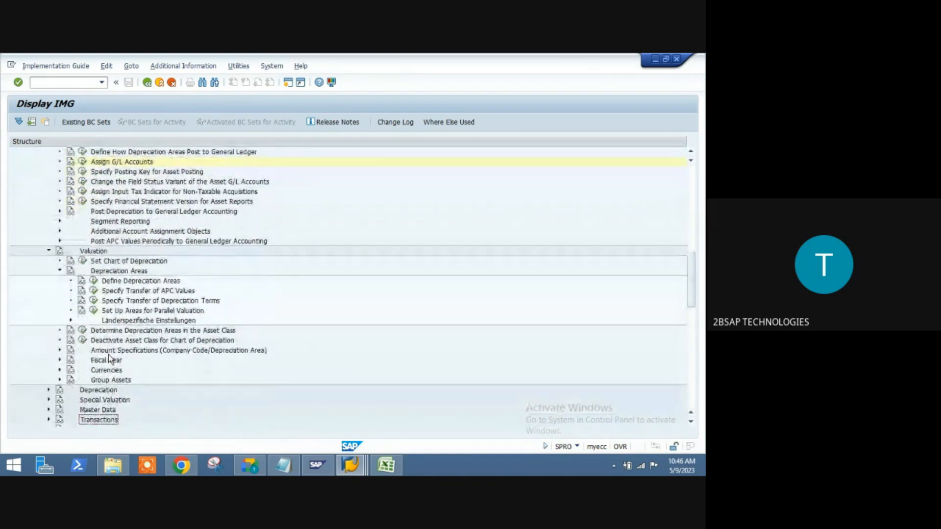
{"action": "key", "text": "Up"}
{"action": "key", "text": "Right"}
- Expand Screen Layout under Master Data and open its screen layout activity for asset master data
{"action": "key", "text": "Down"}
{"action": "key", "text": "Down"}
{"action": "key", "text": "Down"}
{"action": "key", "text": "Down"}
{"action": "key", "text": "Down"}
{"action": "key", "text": "Down"}
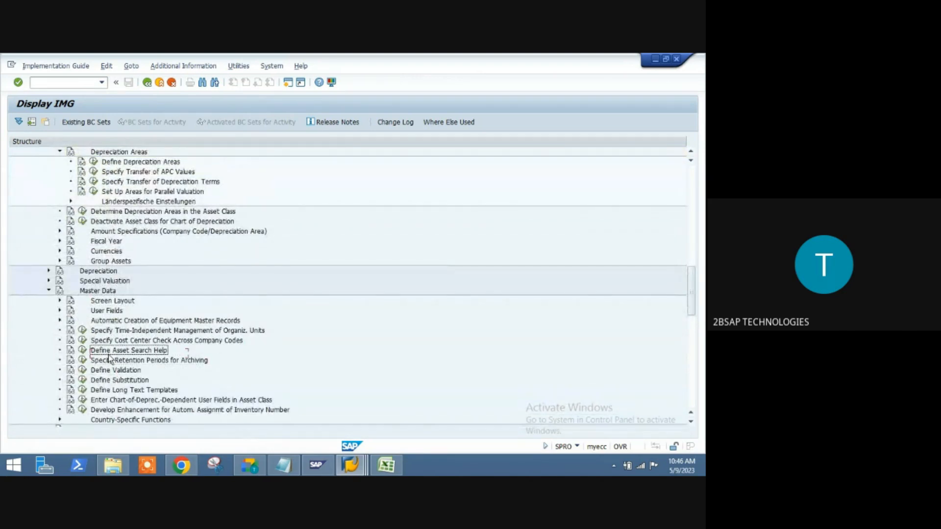
{"action": "key", "text": "Up"}
{"action": "key", "text": "Up"}
{"action": "key", "text": "Up"}
{"action": "key", "text": "Up"}
{"action": "key", "text": "Up"}
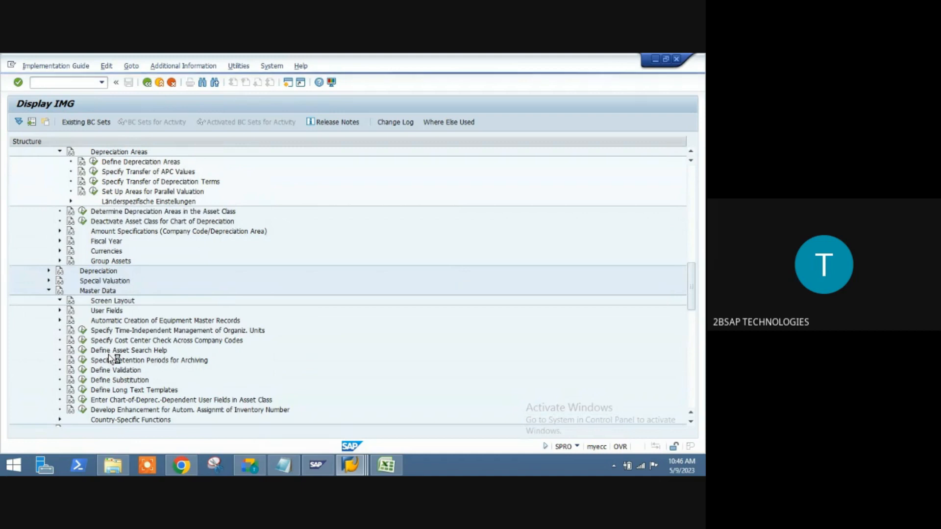
{"action": "key", "text": "Right"}
{"action": "key", "text": "Down"}
{"action": "key", "text": "Return"}
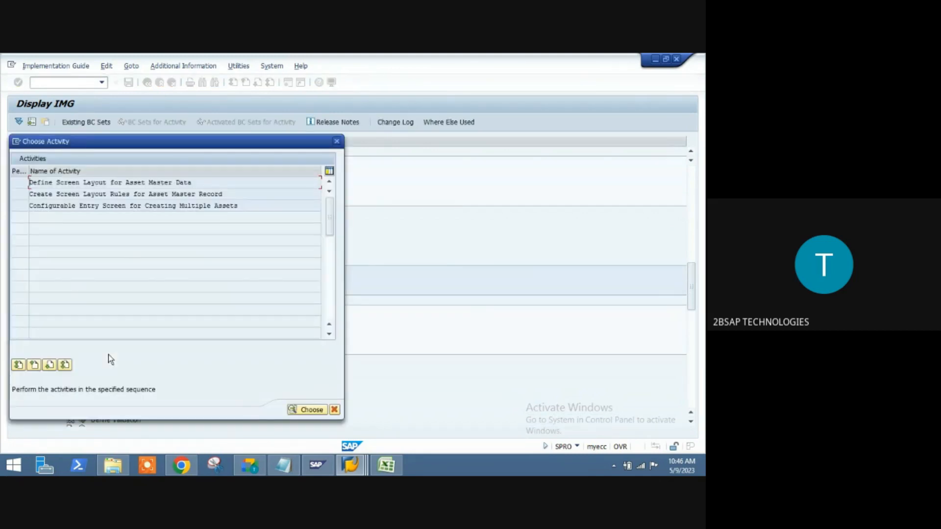
- Choose Define Screen Layout for Asset Master Data and display the logical field groups for layout 1000, Real estate
{"action": "double_click", "coordinate": [139, 183]}
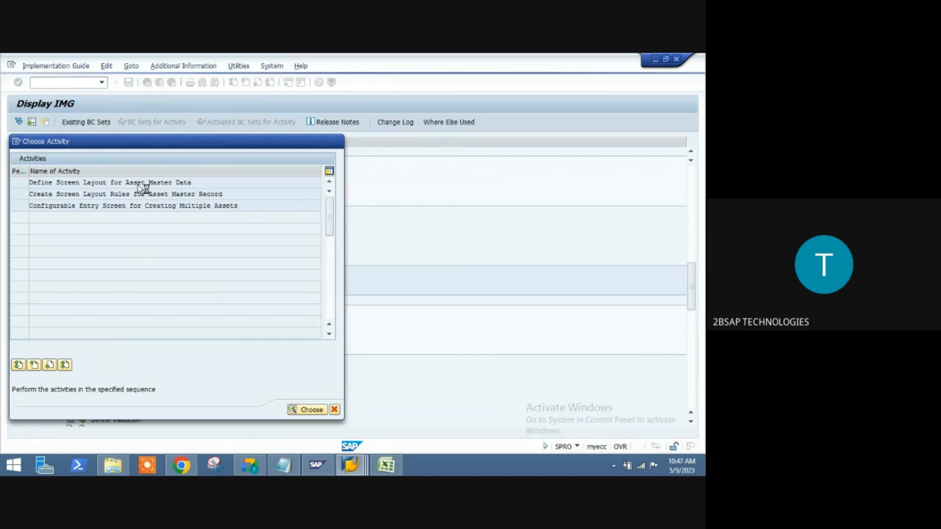
{"action": "left_click", "coordinate": [115, 166]}
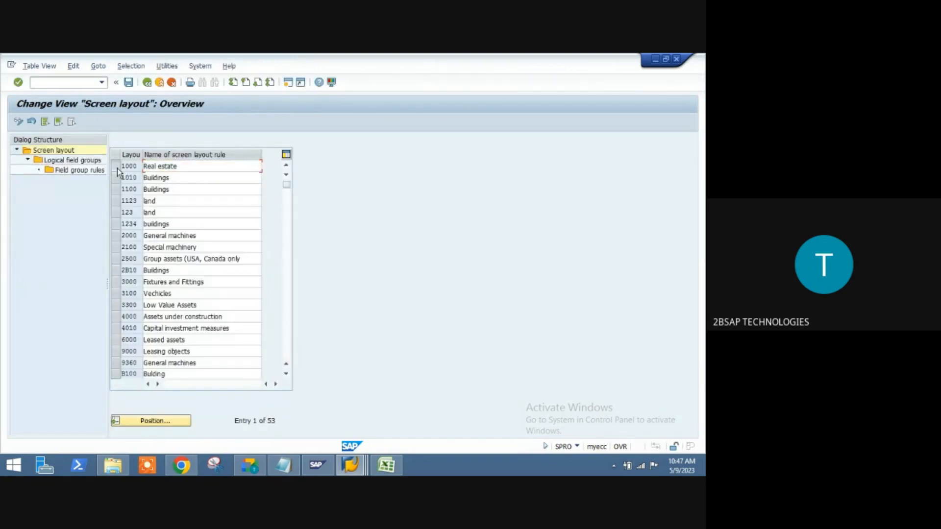
{"action": "double_click", "coordinate": [76, 161]}
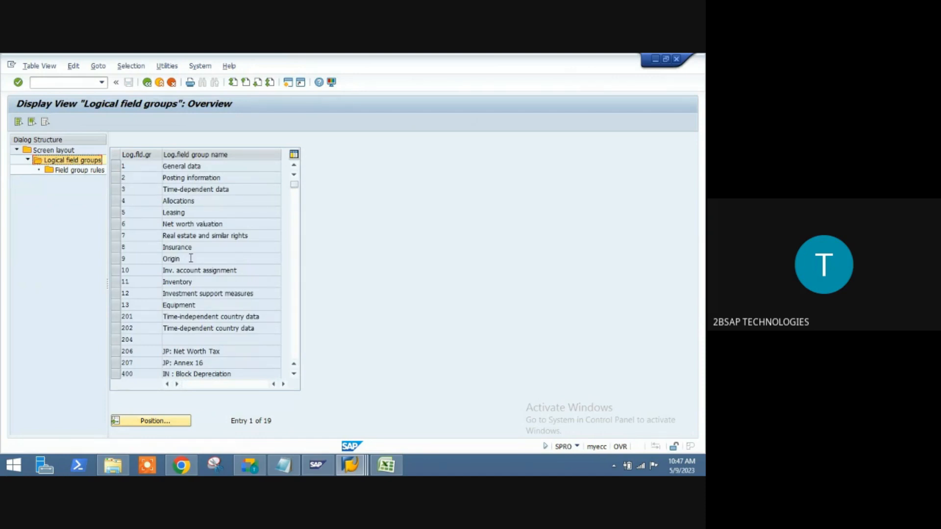
- Switch to the Create Asset session and review the time-dependent, allocations, origin, net worth tax, insurance and depreciation area data
{"action": "key", "text": "alt+Tab"}
{"action": "key", "text": "alt+Tab"}
{"action": "key", "text": "alt+Tab"}
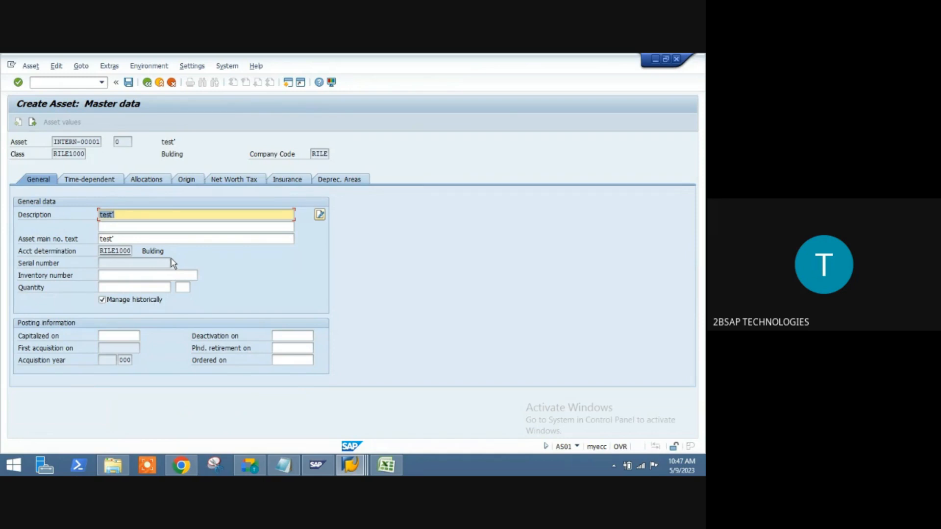
{"action": "left_click", "coordinate": [91, 178]}
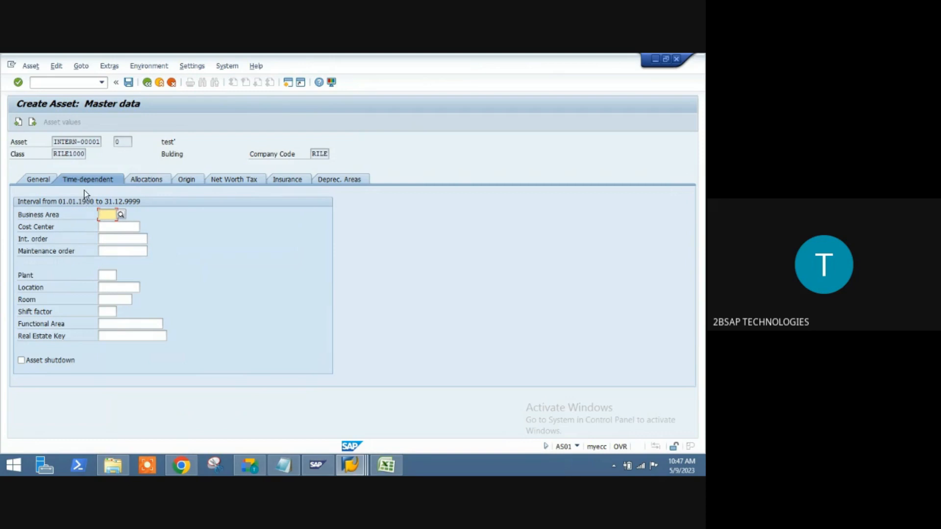
{"action": "left_click", "coordinate": [134, 181]}
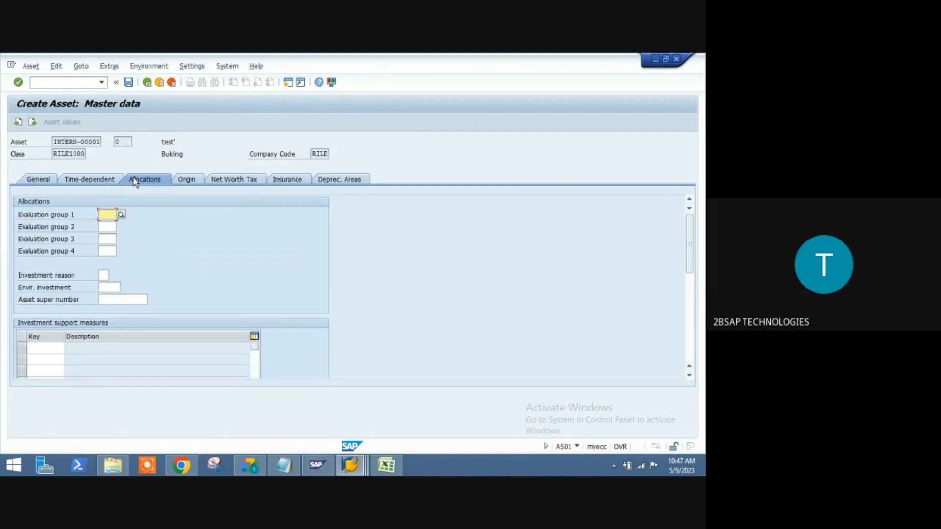
{"action": "left_click", "coordinate": [189, 181]}
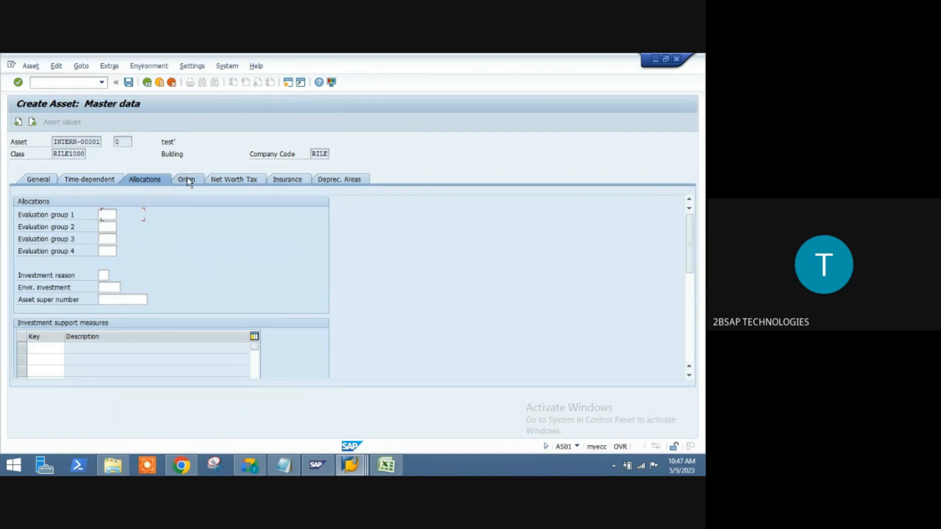
{"action": "left_click", "coordinate": [222, 180]}
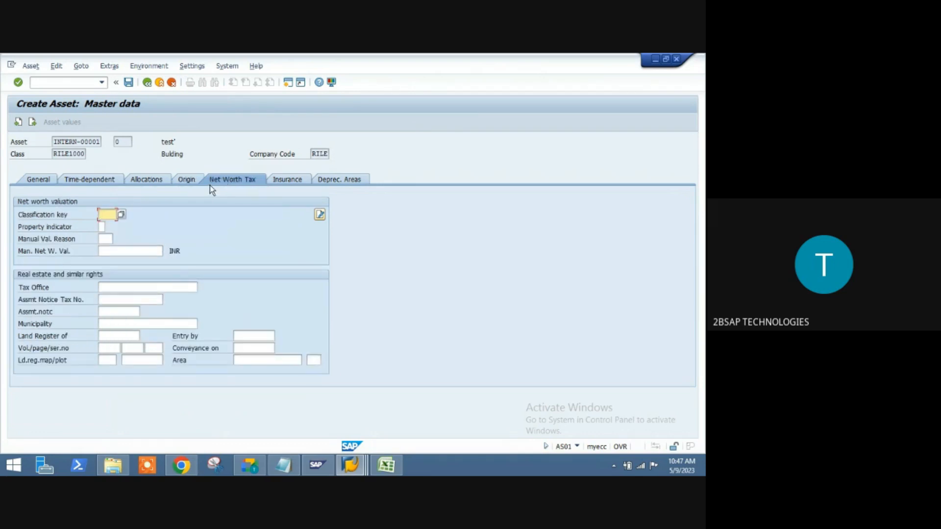
{"action": "left_click", "coordinate": [276, 182]}
{"action": "left_click", "coordinate": [340, 182]}
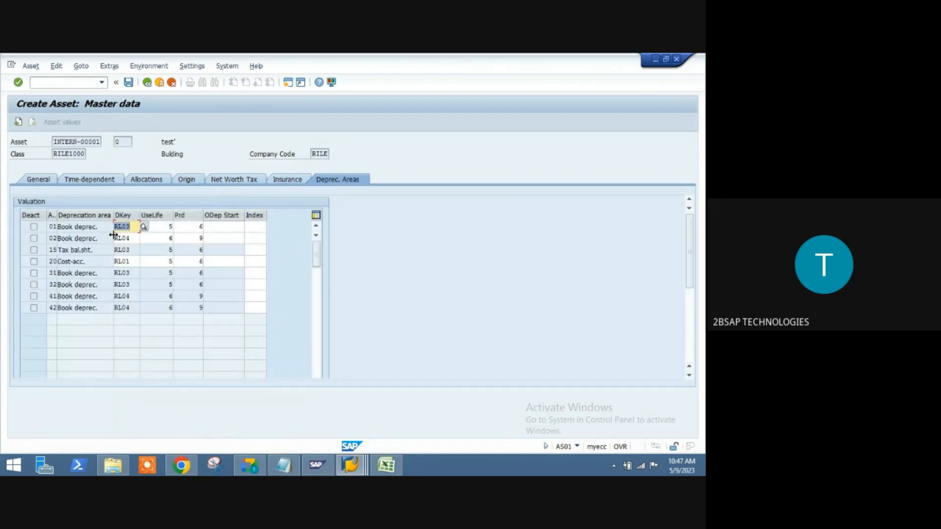
- Switch back to the logical field groups of layout 1000 and display the field group rules for General data
{"action": "key", "text": "alt+Tab"}
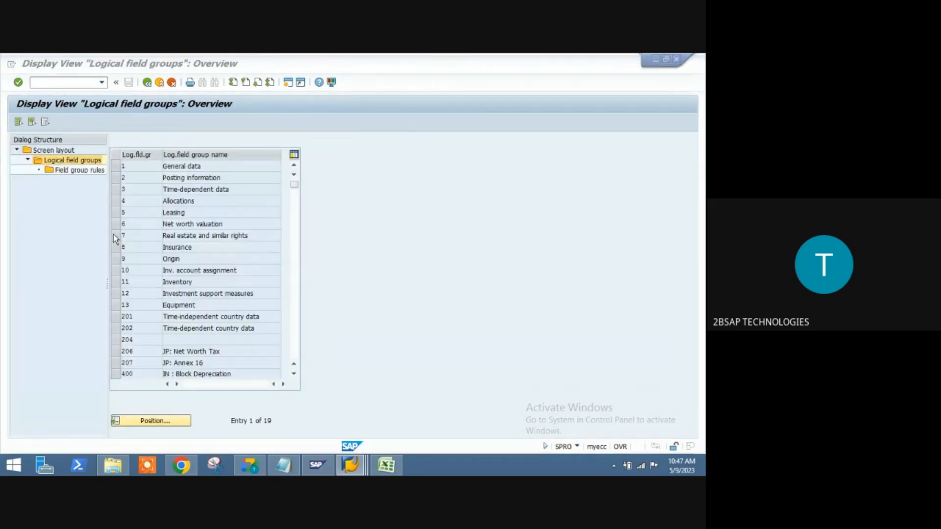
{"action": "left_click", "coordinate": [184, 167]}
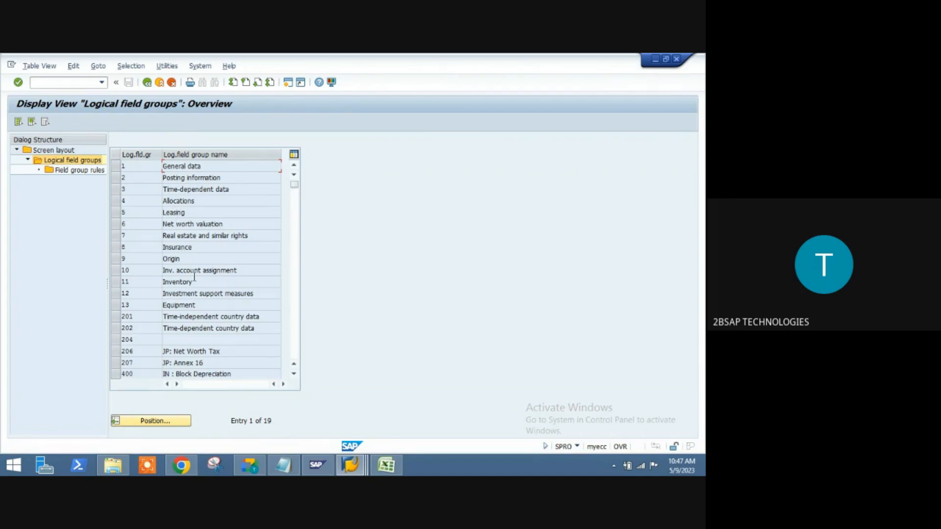
{"action": "double_click", "coordinate": [174, 167]}
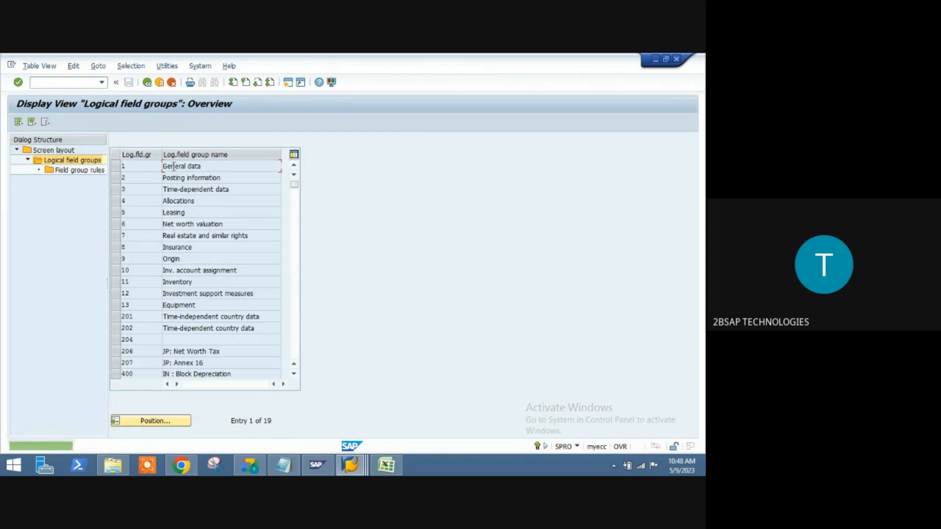
{"action": "left_click", "coordinate": [117, 168]}
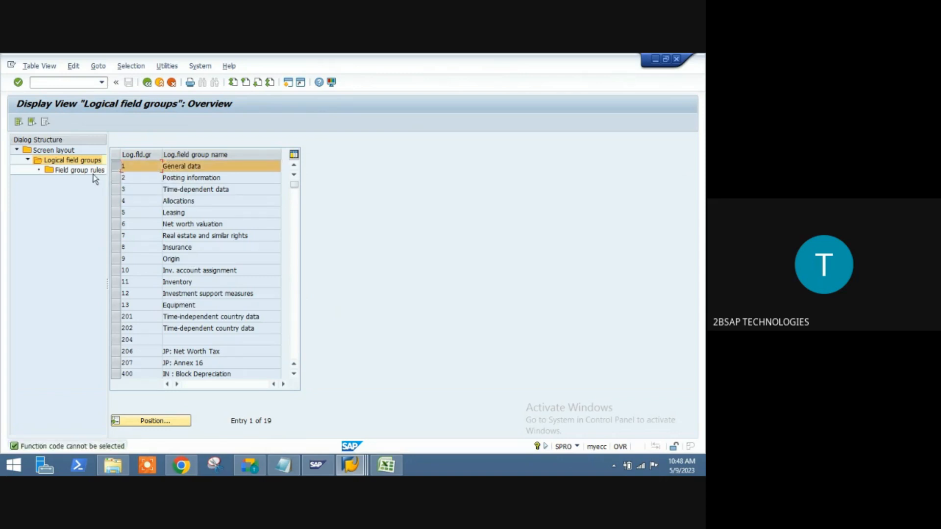
{"action": "double_click", "coordinate": [94, 173]}
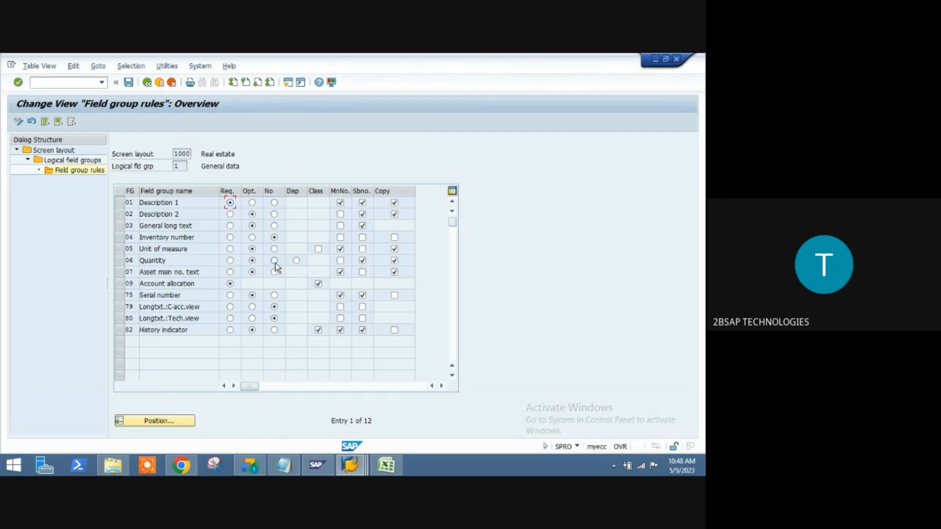
- In layout 1000's field group rules for Time-dependent data, set Cost center to No and save with the customizing request
{"action": "left_click", "coordinate": [83, 162]}
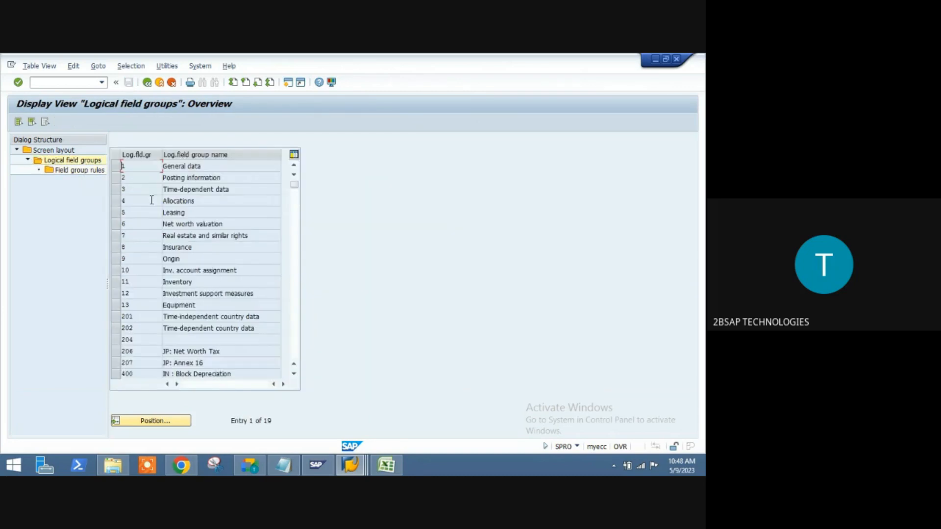
{"action": "double_click", "coordinate": [176, 189]}
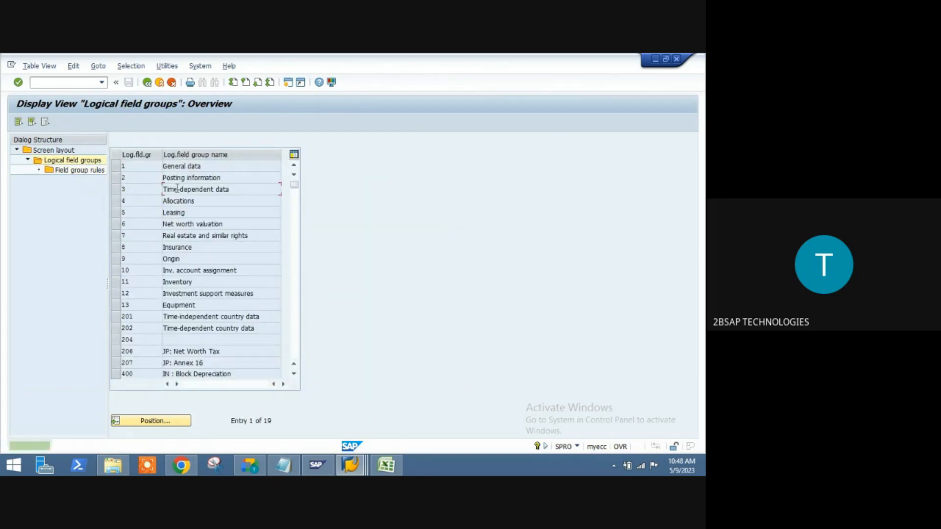
{"action": "left_click", "coordinate": [112, 191]}
{"action": "left_click", "coordinate": [76, 170]}
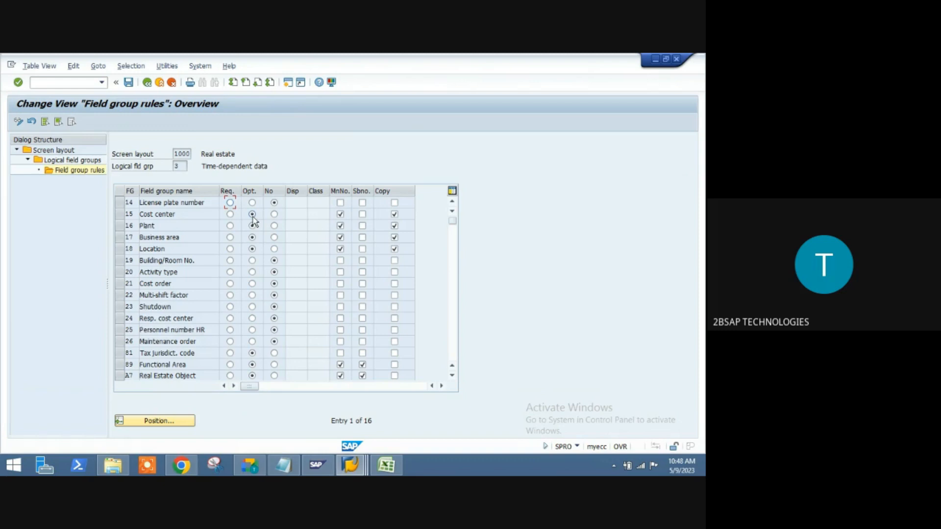
{"action": "left_click", "coordinate": [274, 217]}
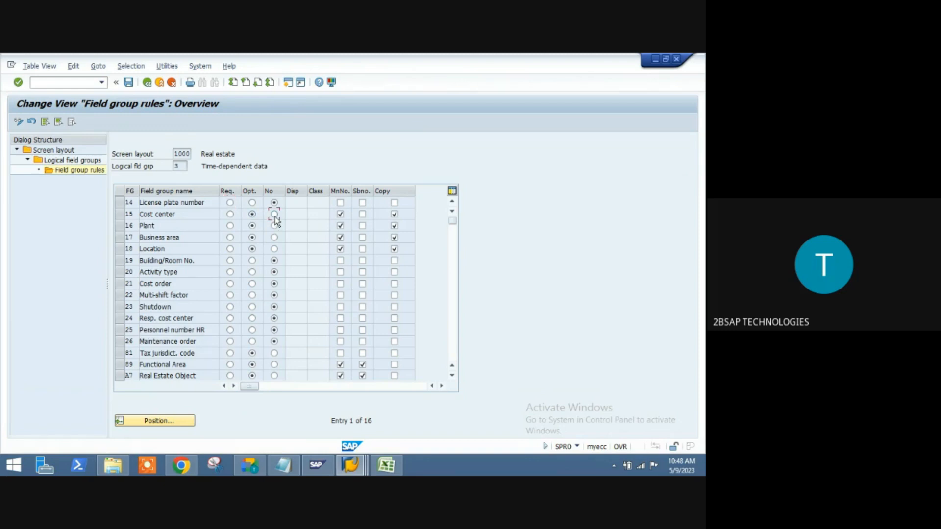
{"action": "left_click", "coordinate": [133, 84]}
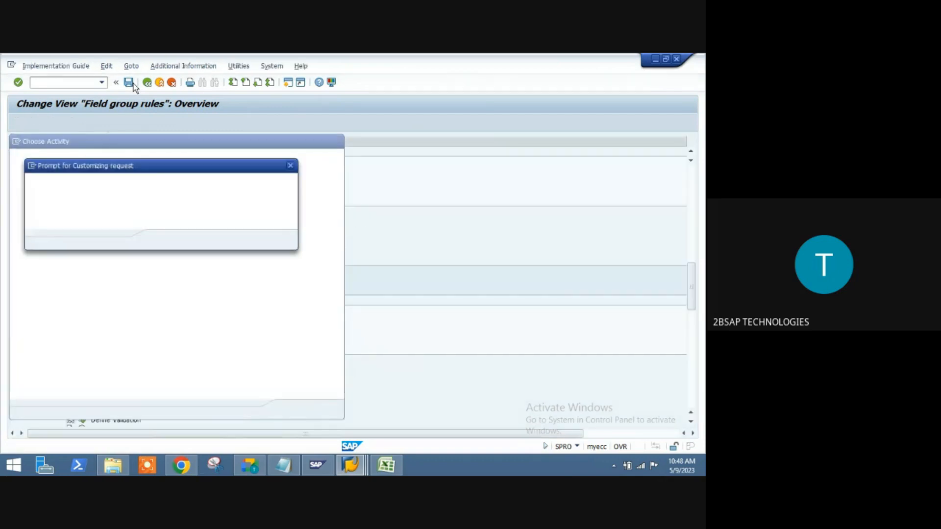
{"action": "key", "text": "Return"}
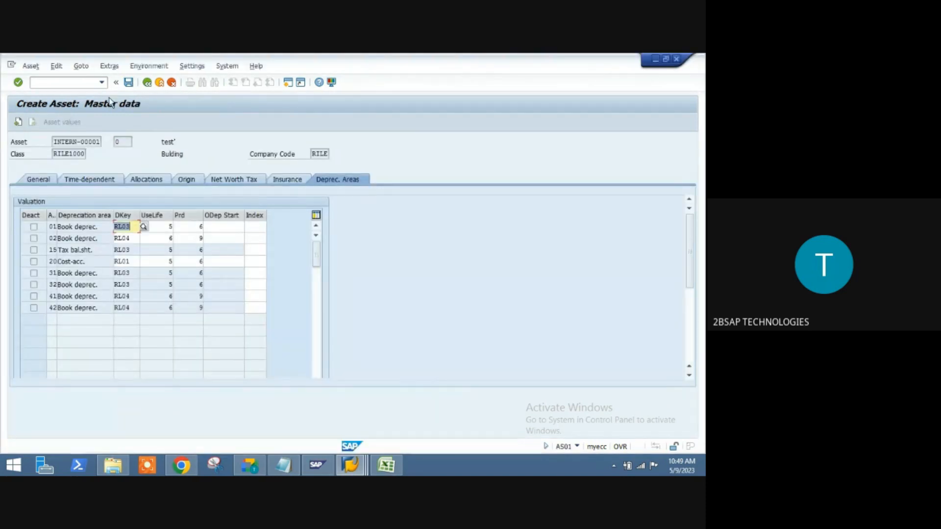
- Try to save the new asset while leaving its master data, declining the error display
{"action": "left_click", "coordinate": [147, 83]}
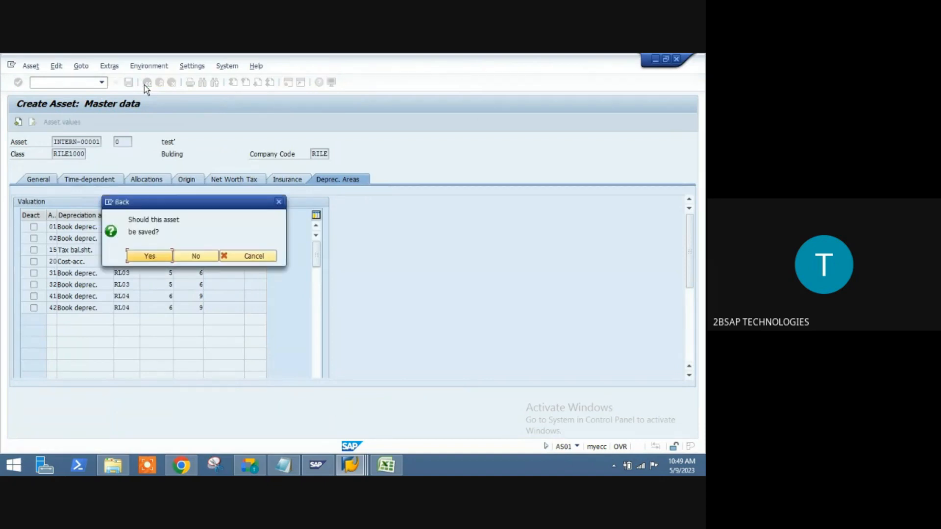
{"action": "key", "text": "Escape"}
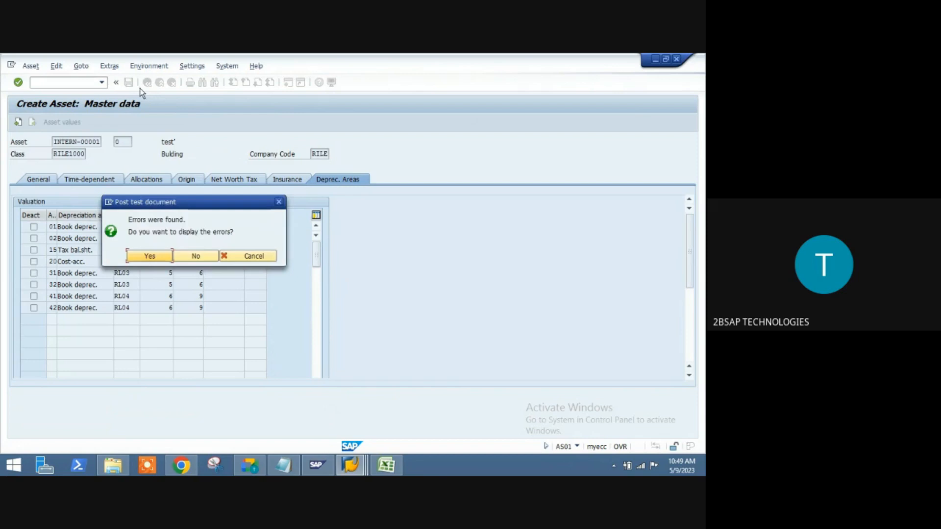
{"action": "left_click", "coordinate": [182, 259]}
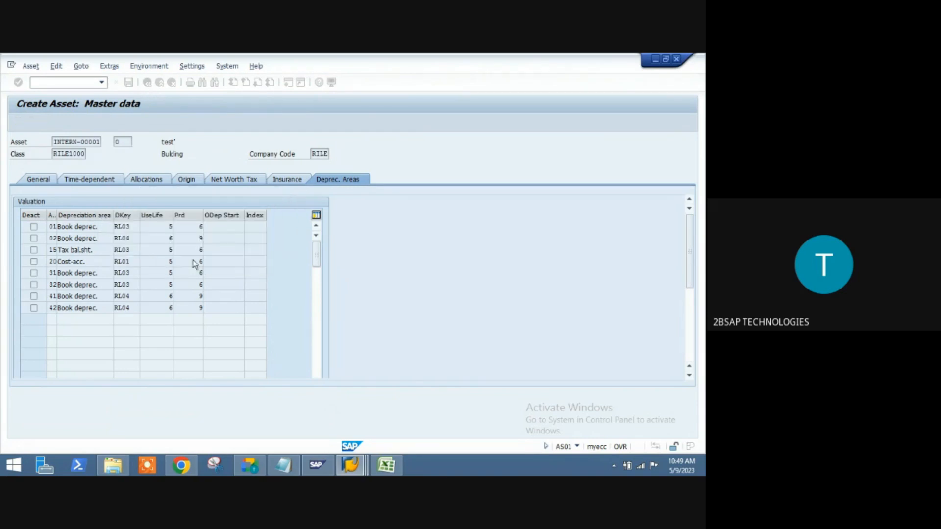
- Open asset 100008 for change with transaction AS02 and review its time-dependent, depreciation area and general data
{"action": "left_click", "coordinate": [78, 82]}
{"action": "type", "text": "/nas01"}
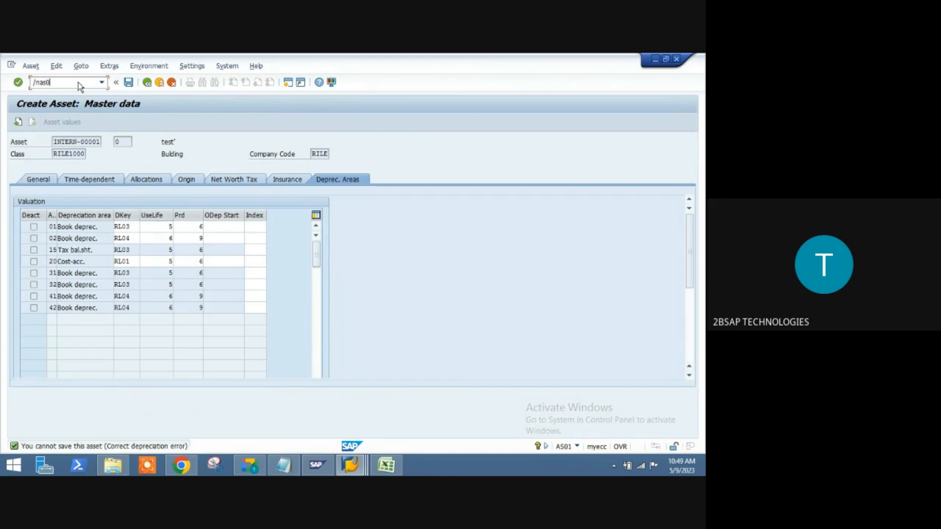
{"action": "key", "text": "Return"}
{"action": "type", "text": "100008"}
{"action": "key", "text": "Return"}
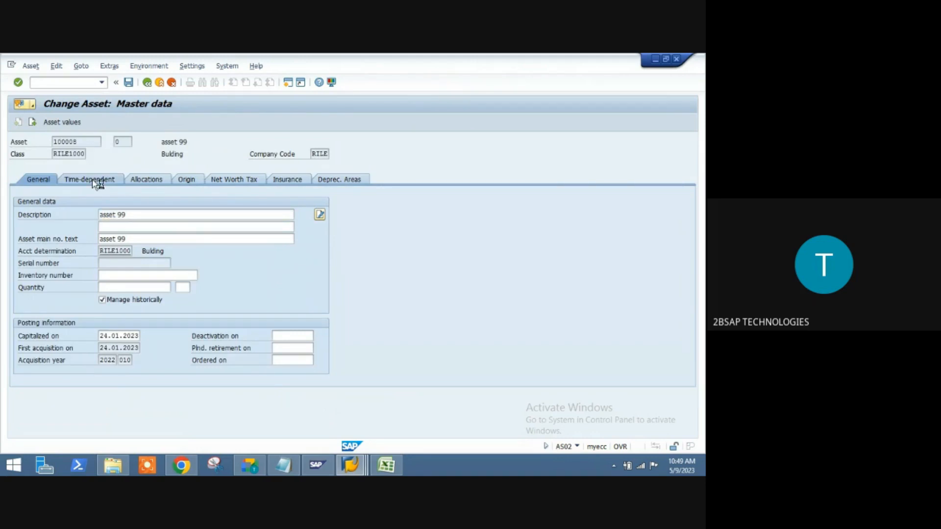
{"action": "left_click", "coordinate": [97, 183]}
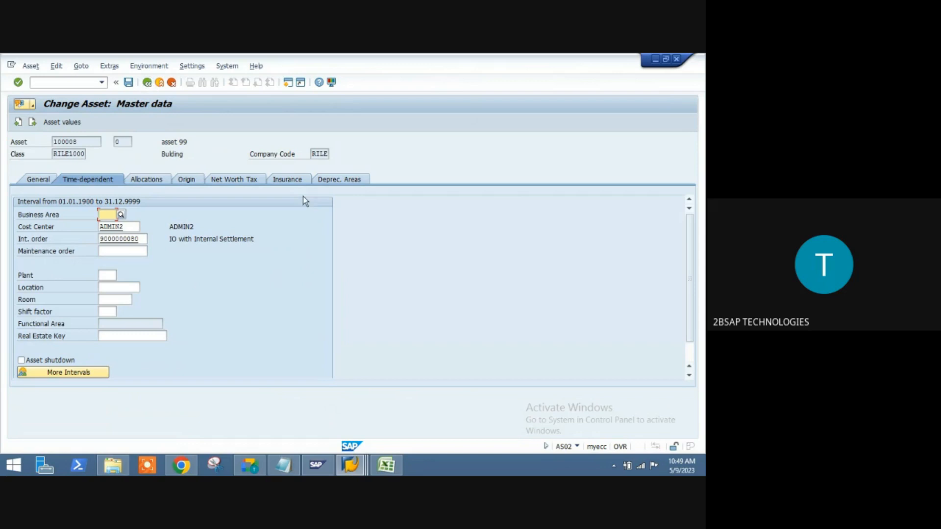
{"action": "left_click", "coordinate": [335, 182]}
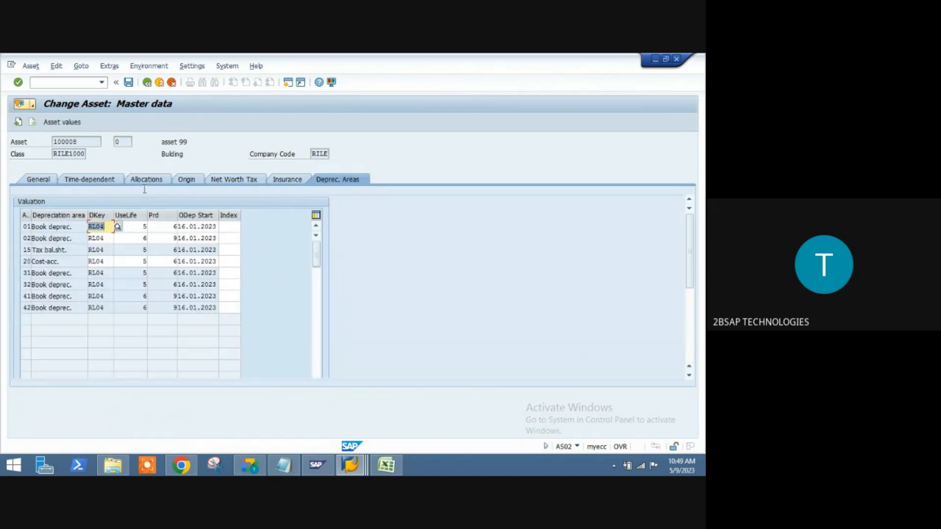
{"action": "left_click", "coordinate": [49, 181]}
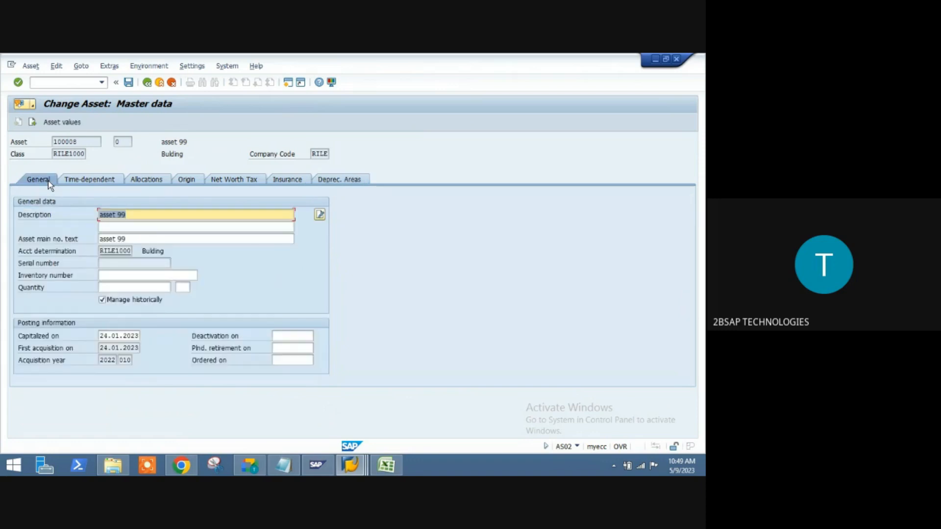
- Restart asset creation with AS01 for class RILE1000, description test', and display the time-dependent data to check the Cost Center field
{"action": "left_click", "coordinate": [70, 83]}
{"action": "type", "text": "/nas01"}
{"action": "key", "text": "Return"}
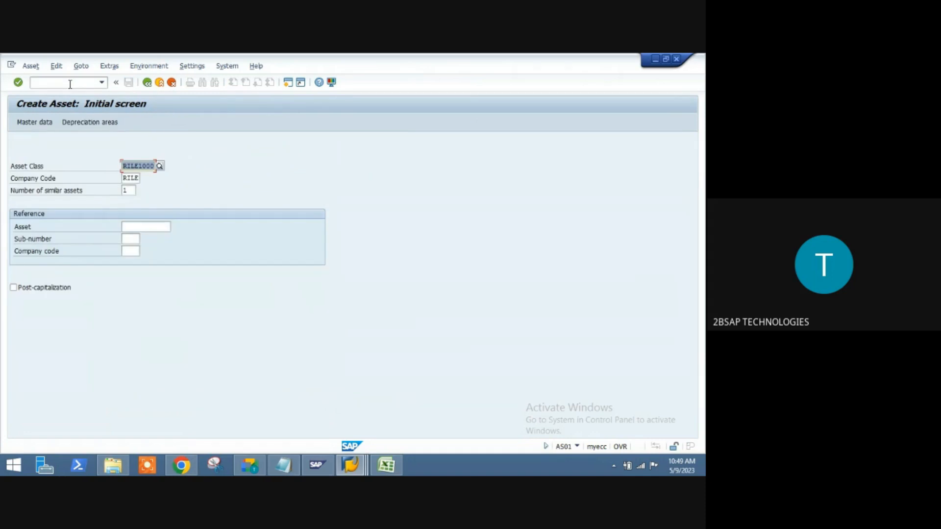
{"action": "key", "text": "Return"}
{"action": "key", "text": "Down"}
{"action": "key", "text": "Return"}
{"action": "key", "text": "Return"}
{"action": "left_click", "coordinate": [109, 183]}
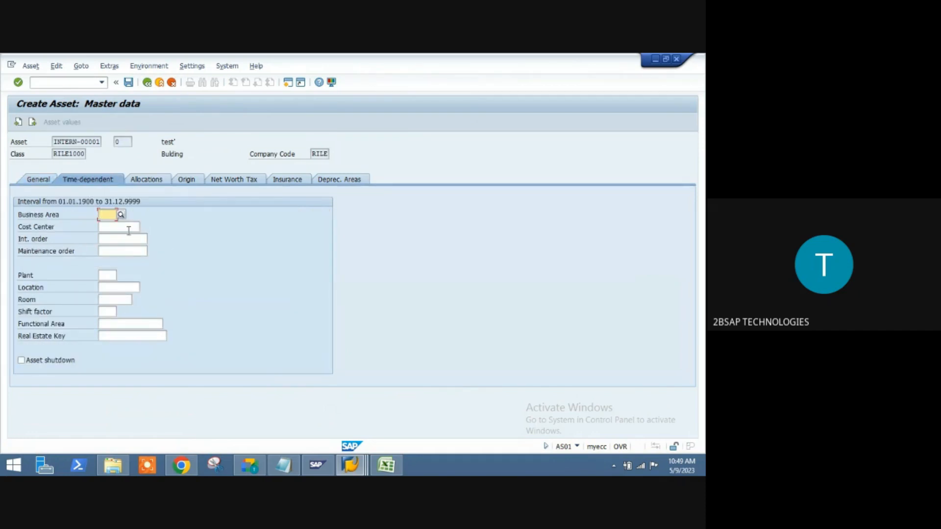
- Return to the screen layout overview in the customizing session and check the logical field groups entry for layout 1000, Real estate
{"action": "key", "text": "alt+Tab"}
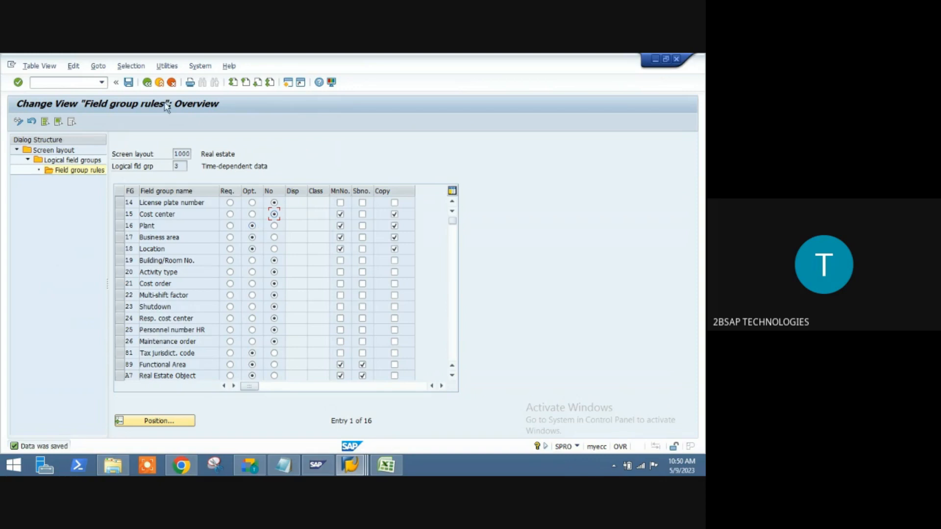
{"action": "left_click", "coordinate": [147, 83]}
{"action": "left_click", "coordinate": [147, 83]}
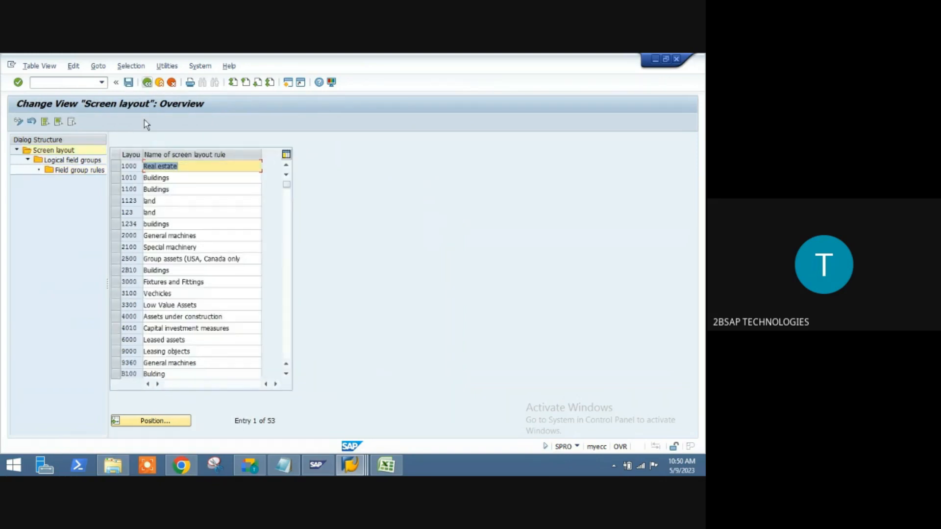
{"action": "left_click", "coordinate": [117, 165]}
{"action": "double_click", "coordinate": [78, 161]}
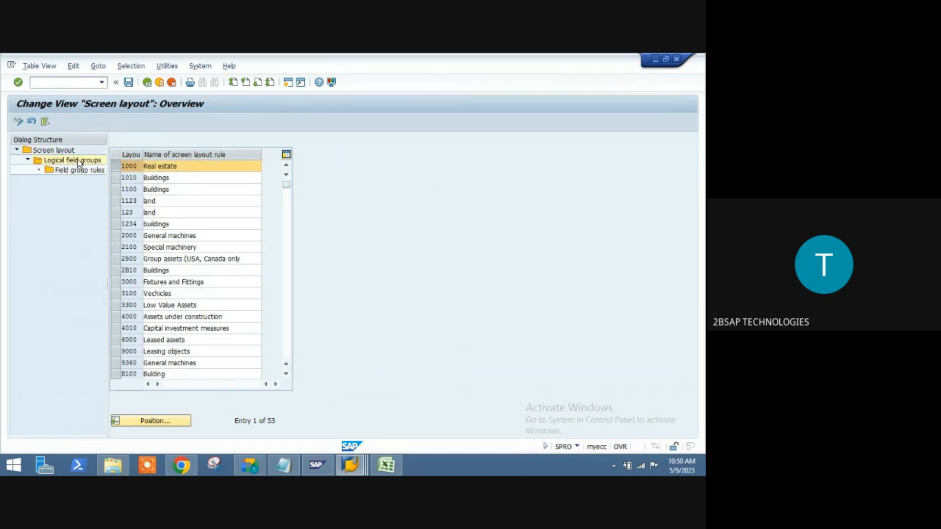
{"action": "left_click", "coordinate": [147, 83]}
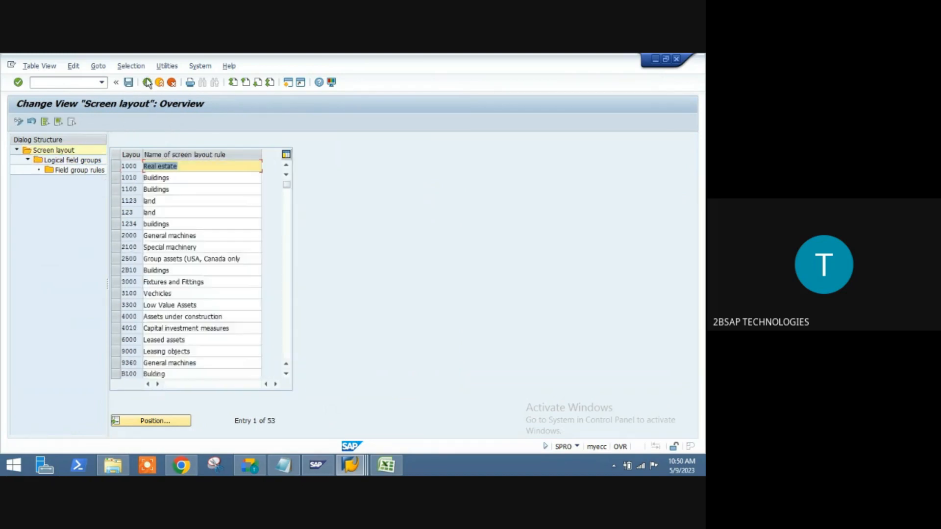
- For layout 1010, Buildings, set Cost center to No in the Time-dependent data field group rules and save
{"action": "left_click", "coordinate": [116, 176]}
{"action": "double_click", "coordinate": [87, 159]}
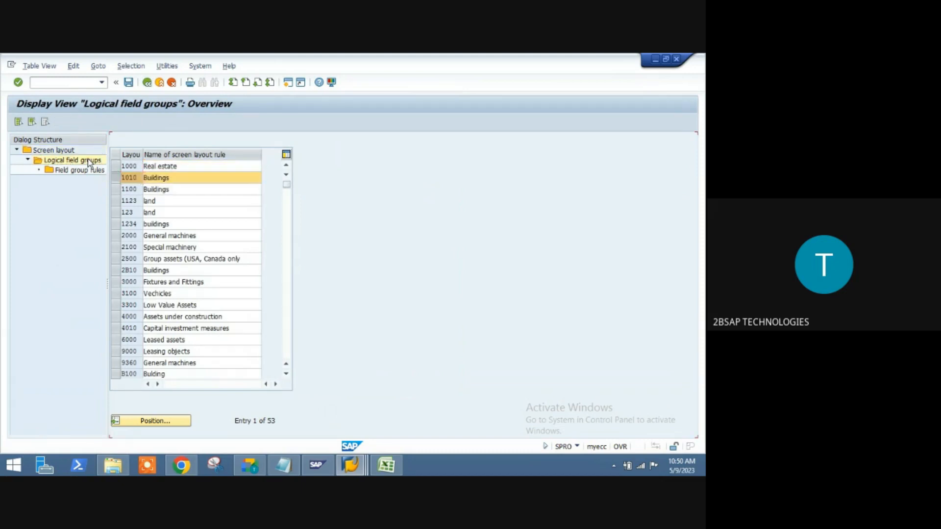
{"action": "left_click", "coordinate": [116, 189]}
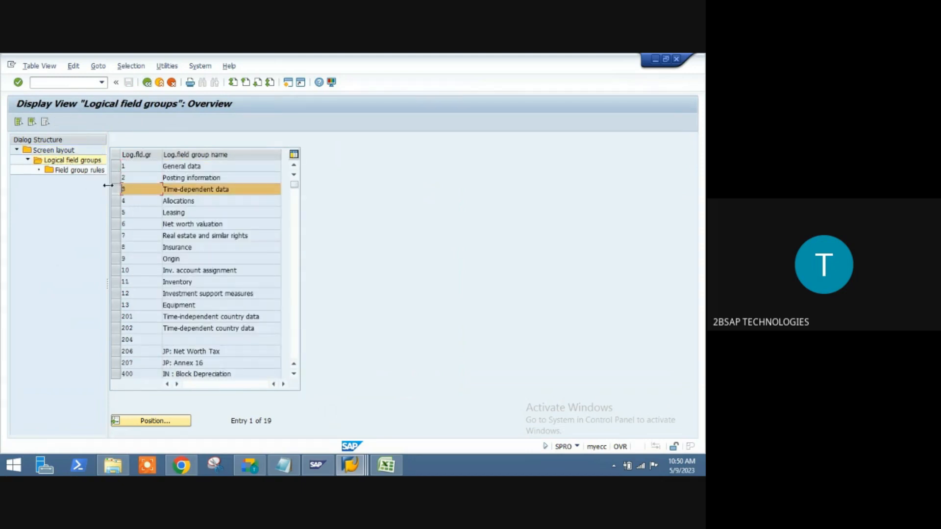
{"action": "left_click", "coordinate": [84, 172]}
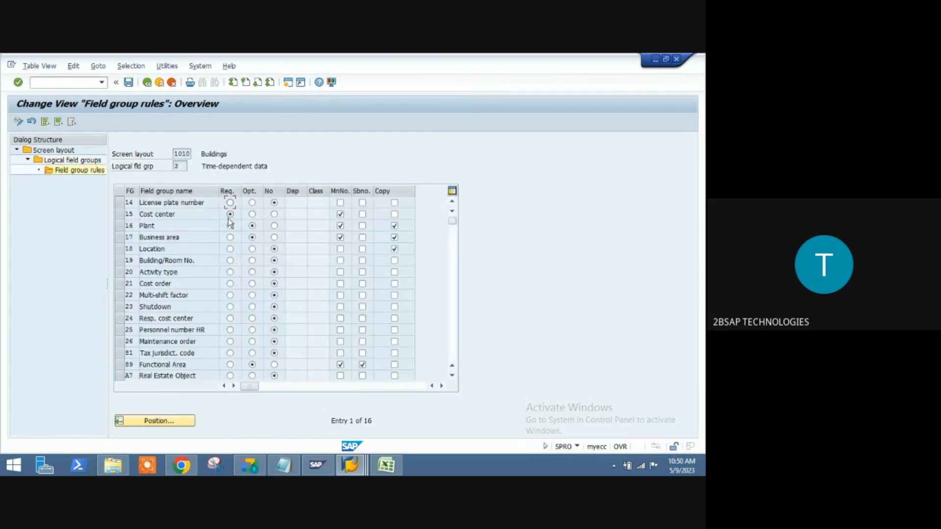
{"action": "left_click", "coordinate": [274, 216]}
{"action": "left_click", "coordinate": [135, 84]}
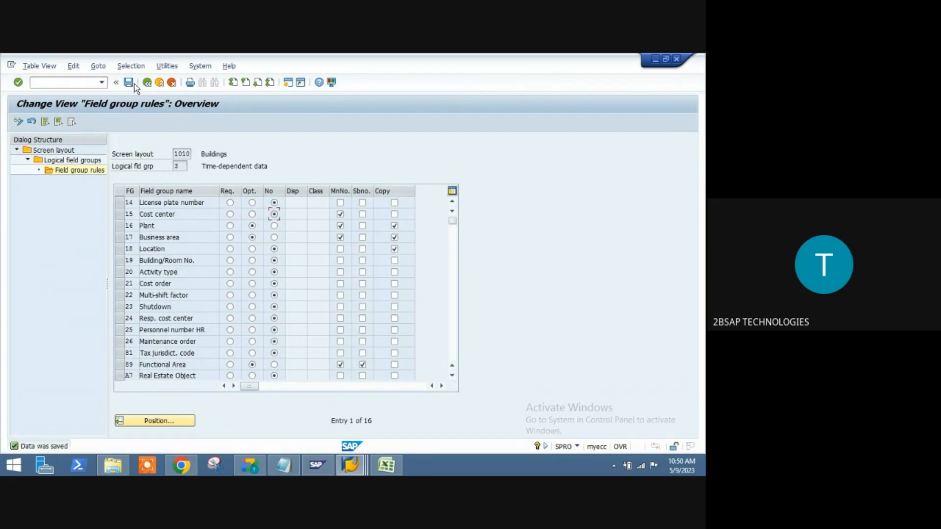
- Leave the screen layout activity and open Define Asset Classes under Organizational Structures in the implementation guide
{"action": "left_click", "coordinate": [148, 83]}
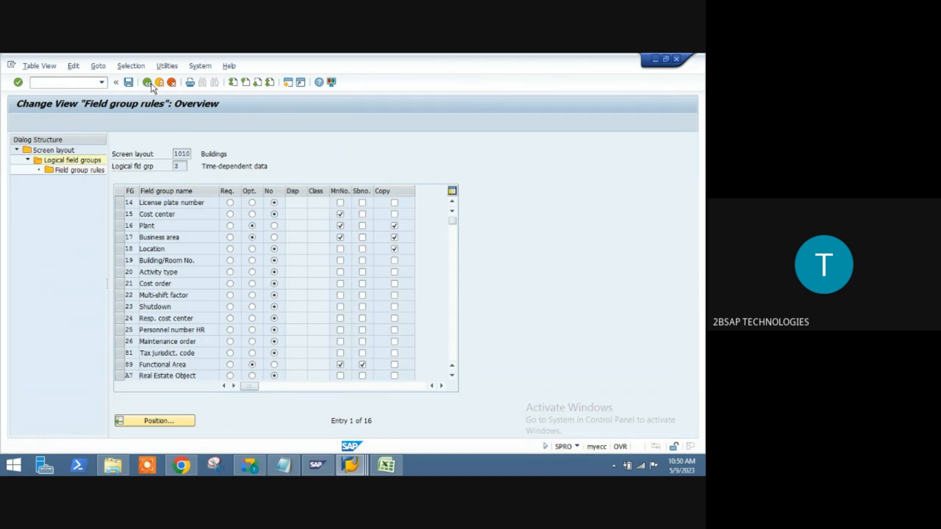
{"action": "left_click", "coordinate": [148, 83]}
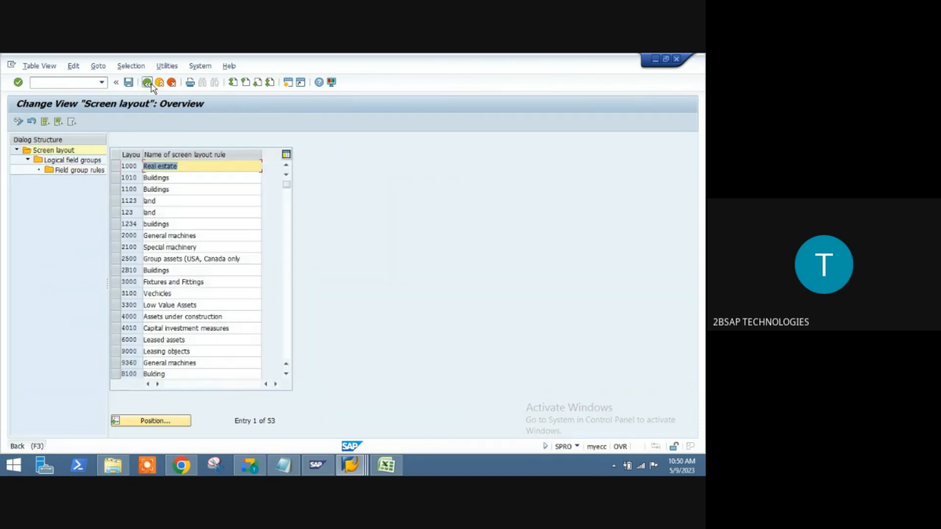
{"action": "left_click", "coordinate": [152, 84]}
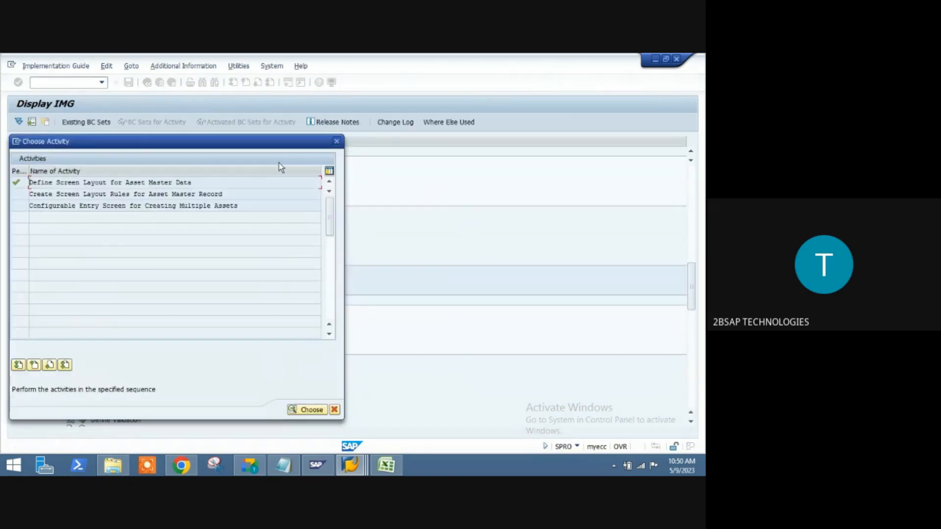
{"action": "left_click", "coordinate": [336, 142]}
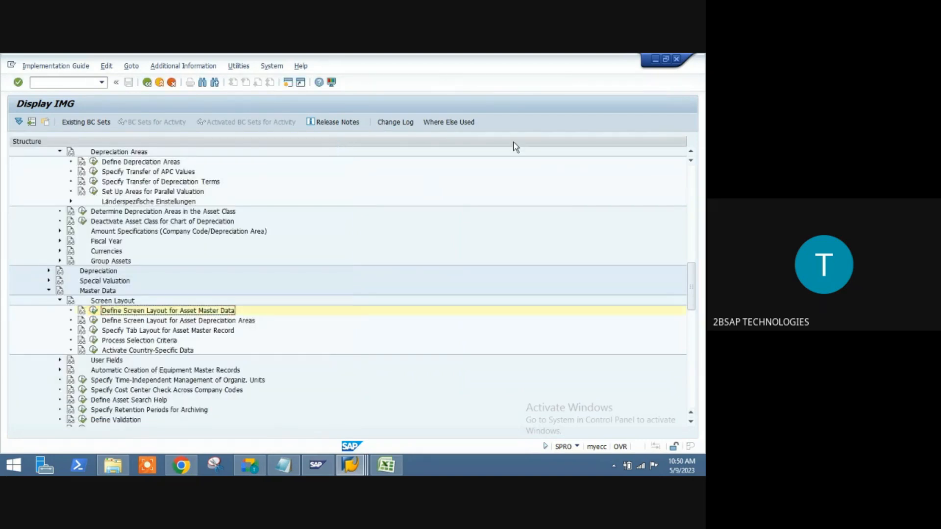
{"action": "left_click", "coordinate": [690, 187]}
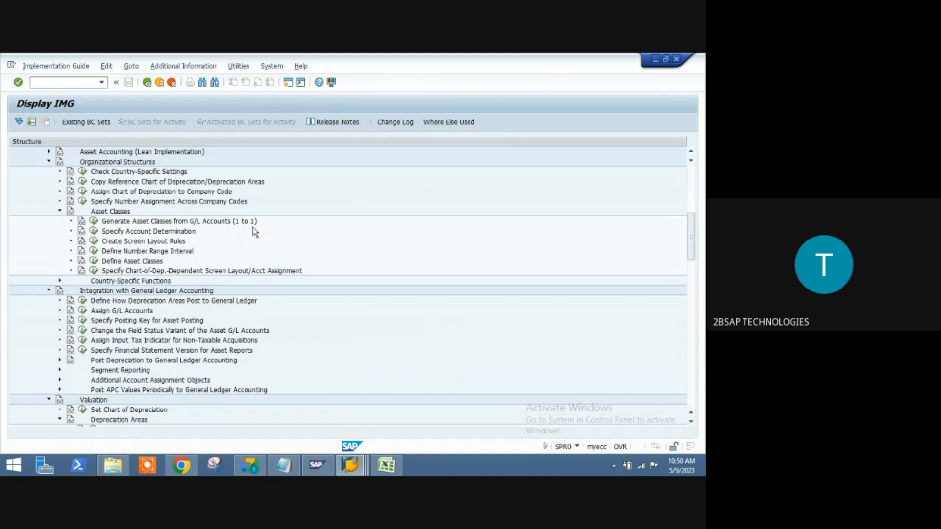
{"action": "left_click", "coordinate": [94, 262]}
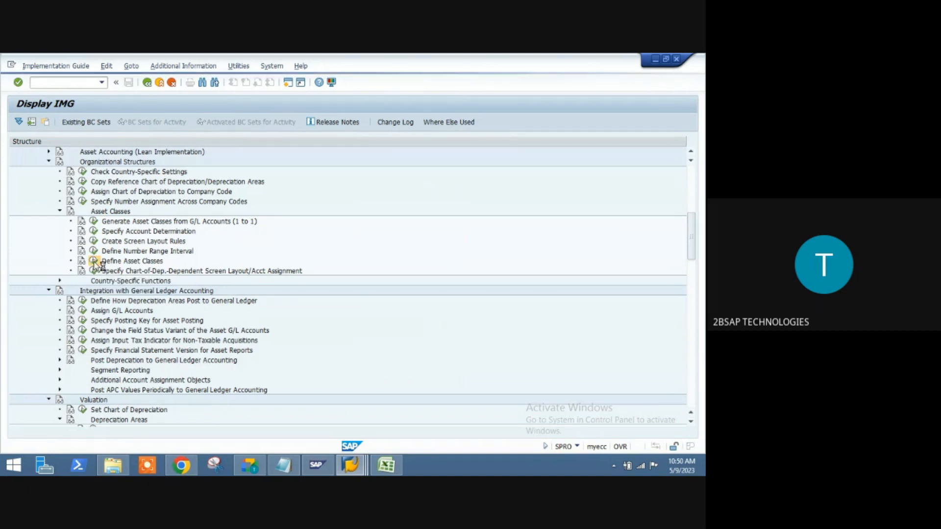
- Find asset class TML10000 in the asset classes overview and open its details
{"action": "double_click", "coordinate": [91, 246]}
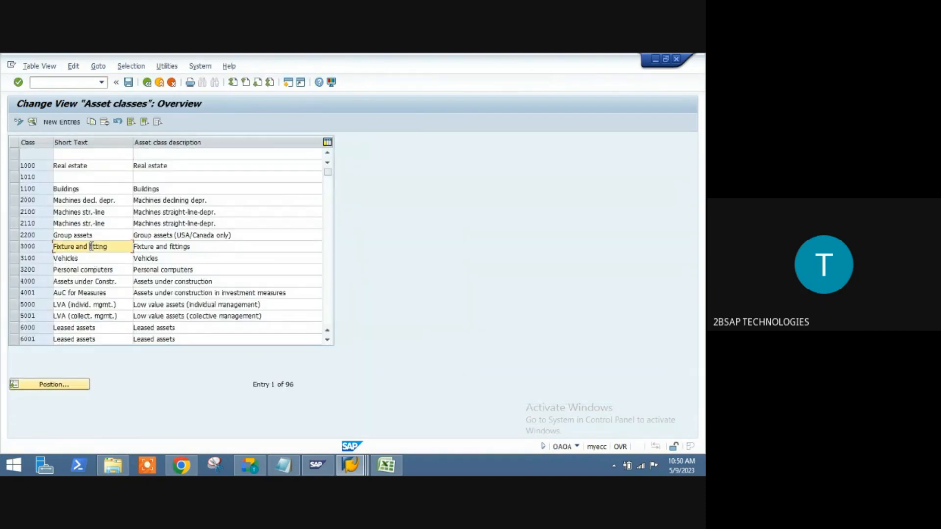
{"action": "key", "text": "F3"}
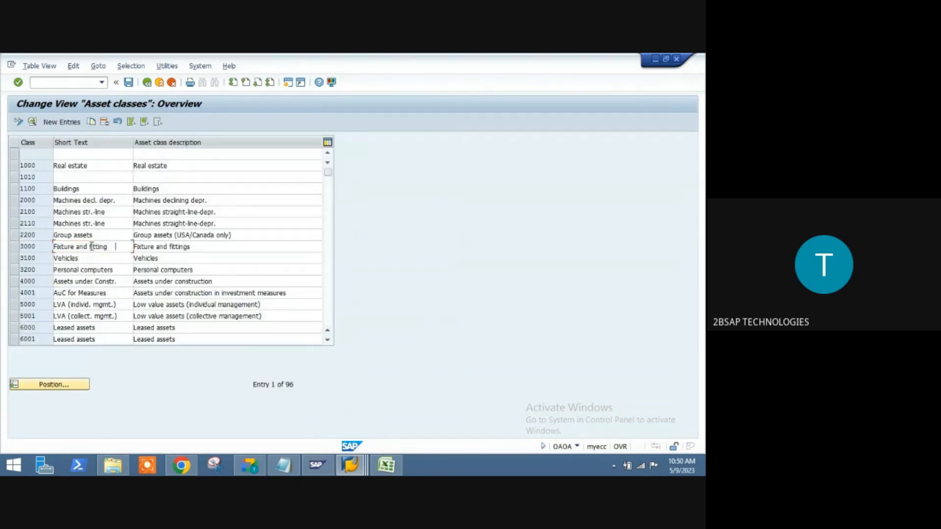
{"action": "scroll", "coordinate": [91, 246], "scroll_direction": "down", "scroll_amount": 10}
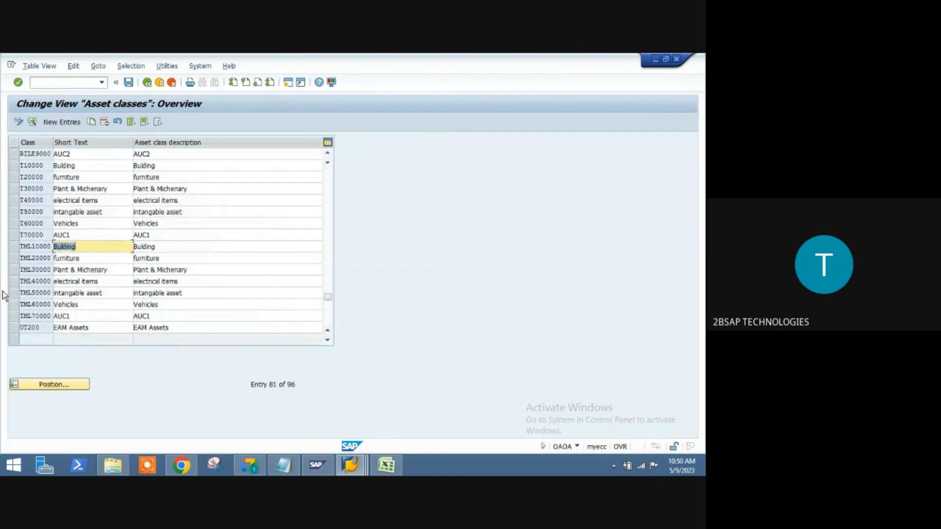
{"action": "double_click", "coordinate": [43, 249]}
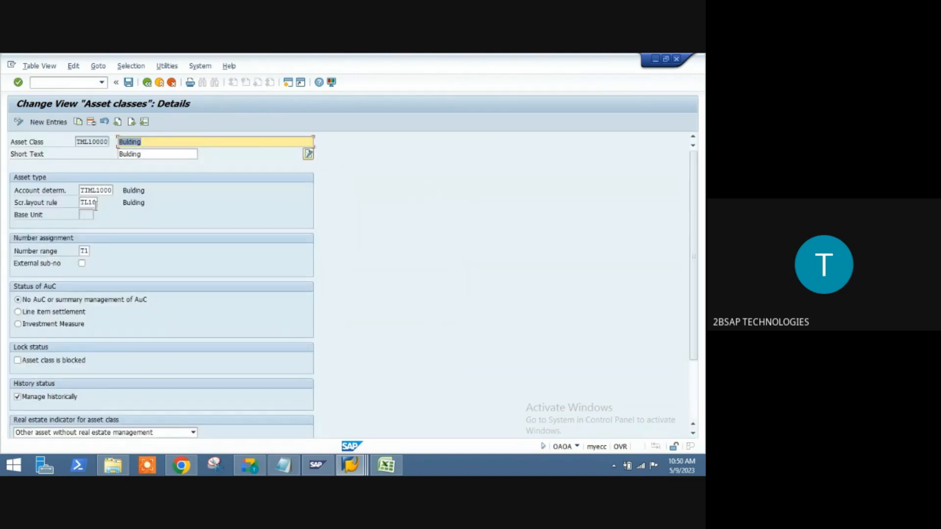
- Set the screen layout rule of asset class TML10000 to 1010, save, and return to the asset classes overview
{"action": "left_click", "coordinate": [91, 203]}
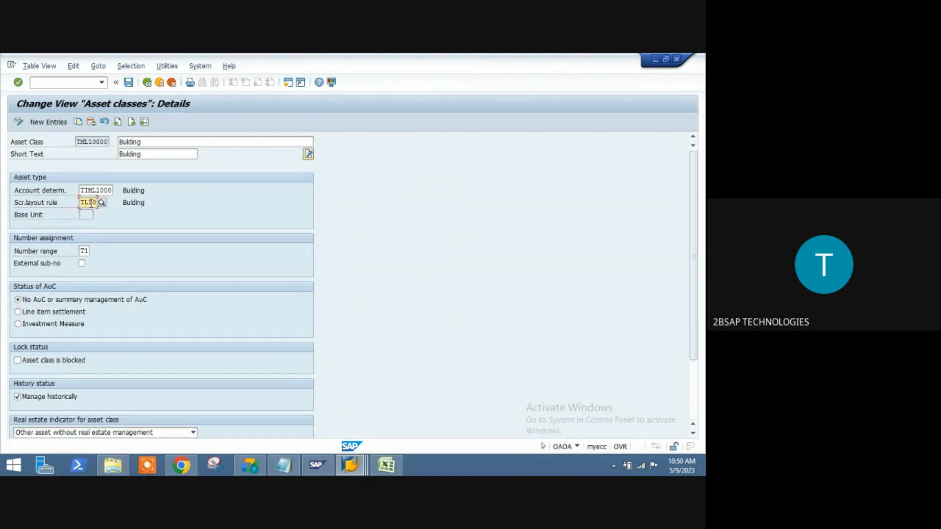
{"action": "key", "text": "BackSpace"}
{"action": "key", "text": "BackSpace"}
{"action": "key", "text": "BackSpace"}
{"action": "key", "text": "BackSpace"}
{"action": "type", "text": "1010"}
{"action": "key", "text": "Return"}
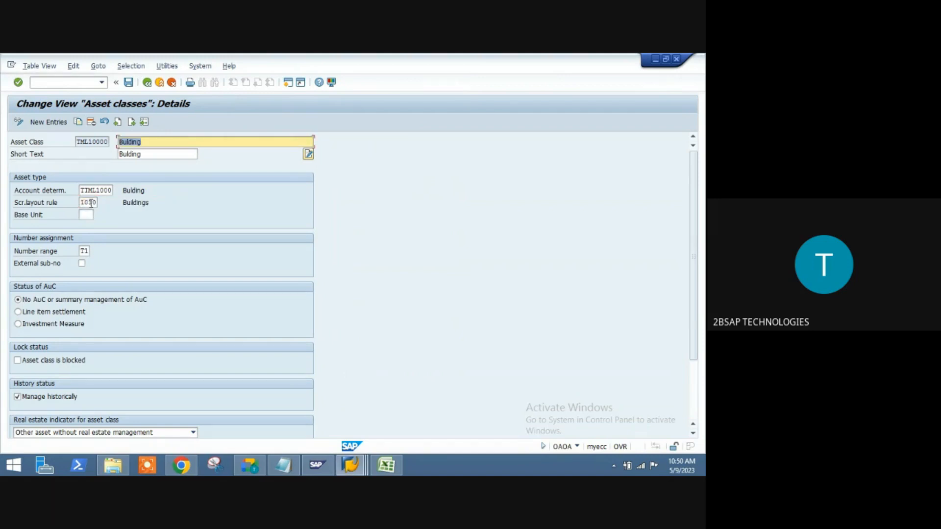
{"action": "left_click", "coordinate": [130, 82]}
{"action": "key", "text": "Return"}
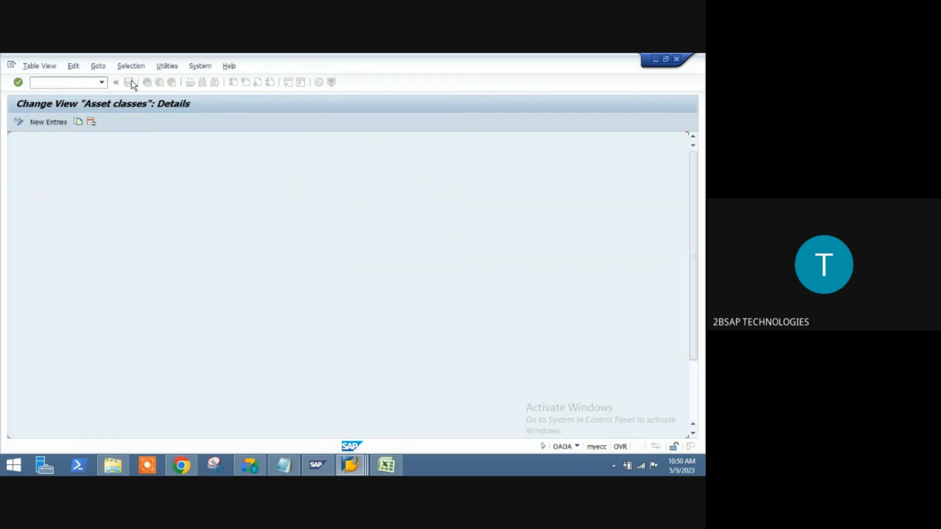
{"action": "left_click", "coordinate": [147, 82]}
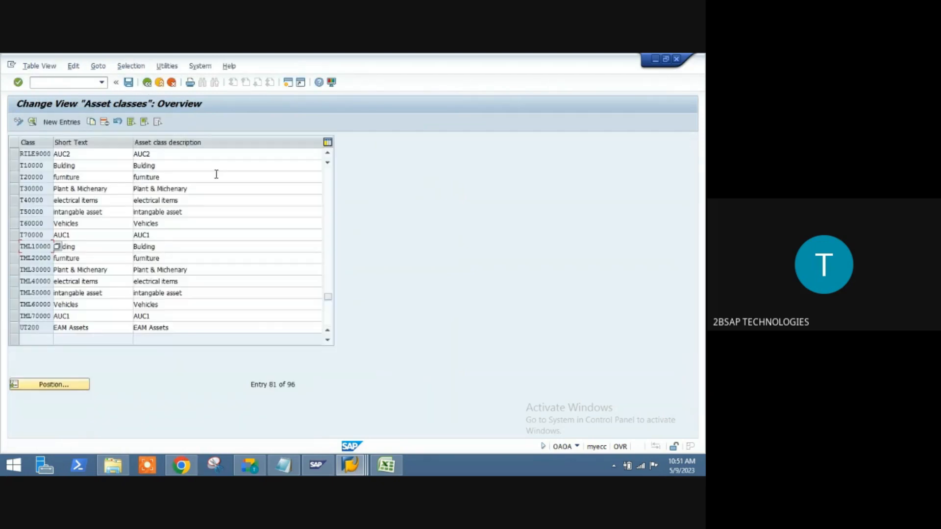
- Restart asset creation for class RILE1000 with description test' and check the Cost Center field in the time-dependent data
{"action": "key", "text": "alt+Tab"}
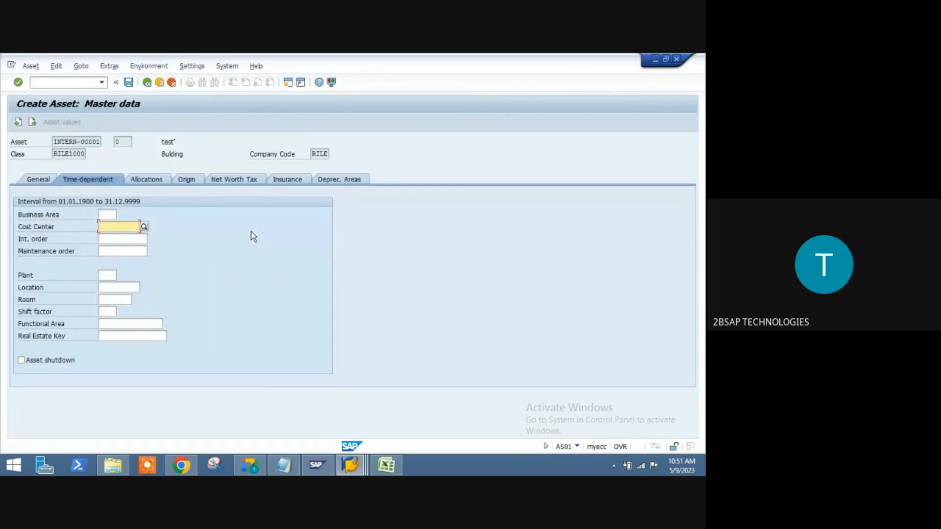
{"action": "key", "text": "Escape"}
{"action": "key", "text": "Left"}
{"action": "key", "text": "Return"}
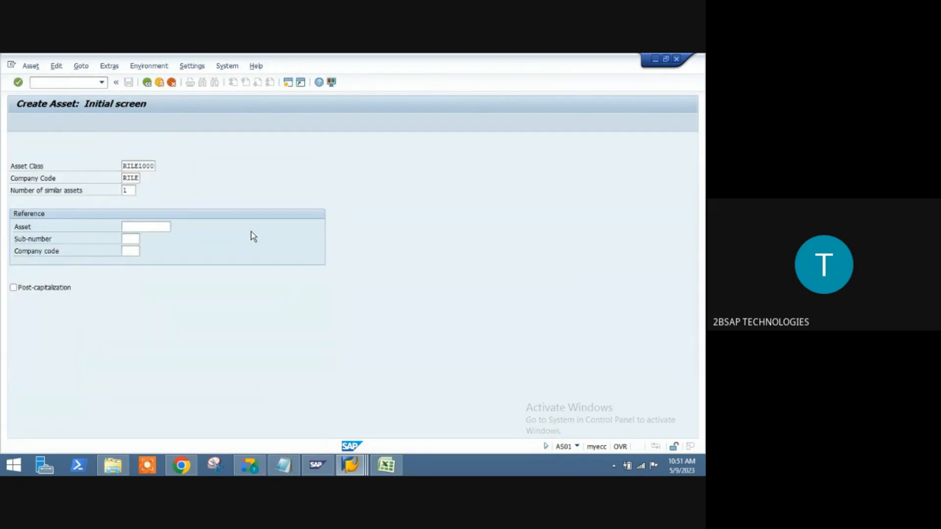
{"action": "key", "text": "Return"}
{"action": "type", "text": "test'"}
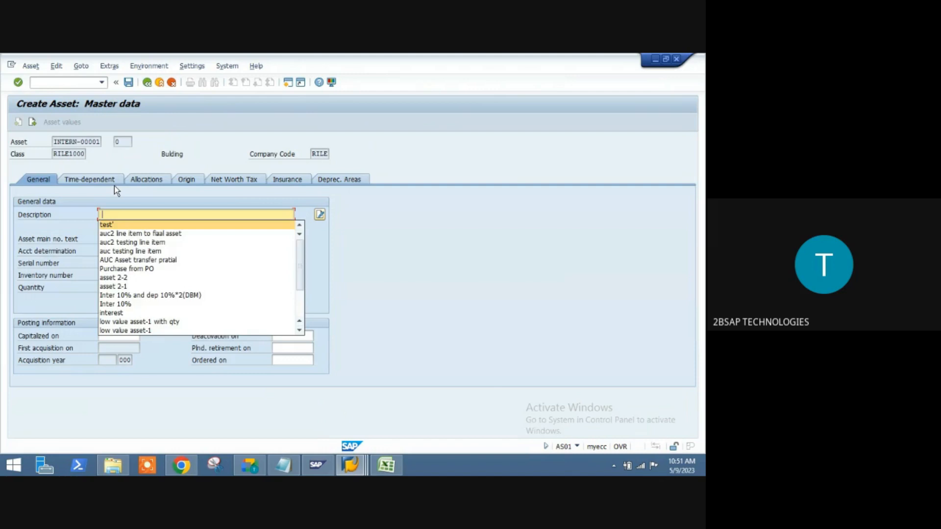
{"action": "left_click", "coordinate": [106, 181]}
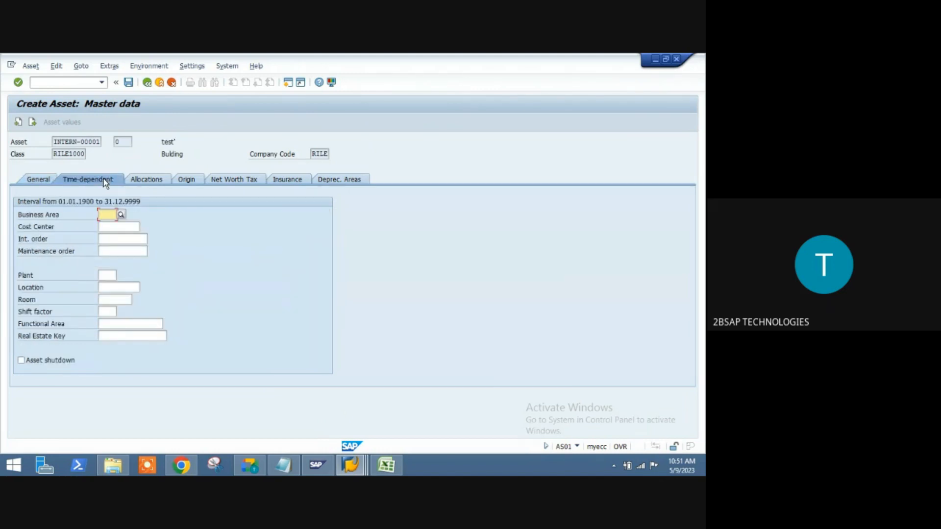
{"action": "left_click", "coordinate": [136, 228]}
- Recheck the screen layout rule in the details of asset class TML10000 and return to the implementation guide
{"action": "key", "text": "alt+Tab"}
{"action": "left_click", "coordinate": [43, 246]}
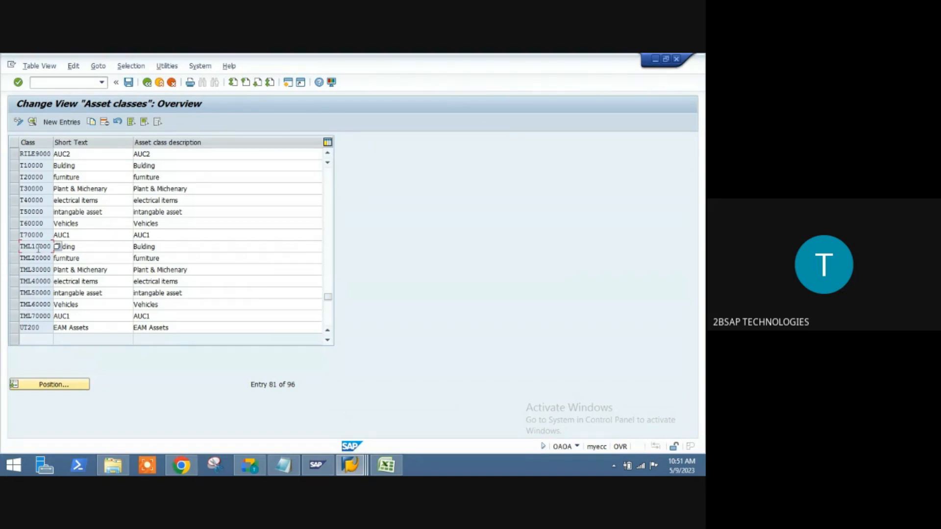
{"action": "double_click", "coordinate": [73, 246]}
{"action": "left_click", "coordinate": [129, 83]}
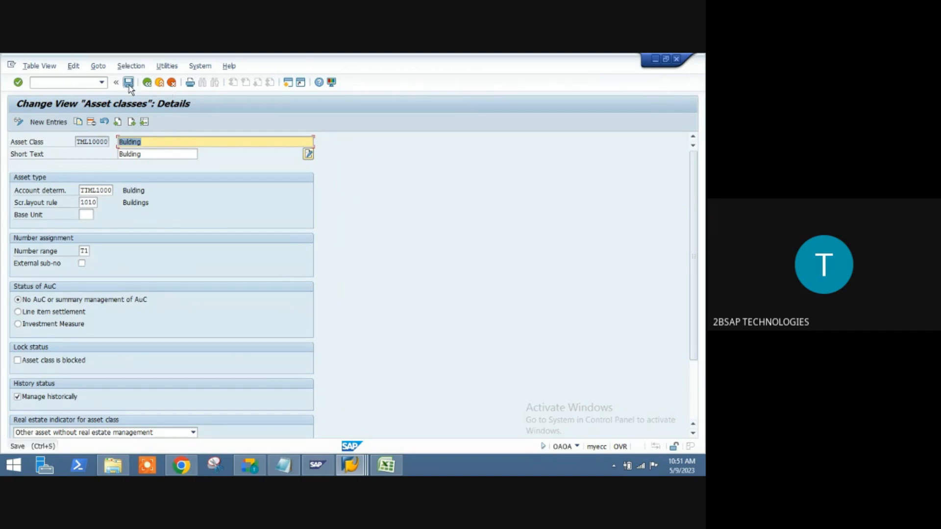
{"action": "left_click", "coordinate": [147, 83]}
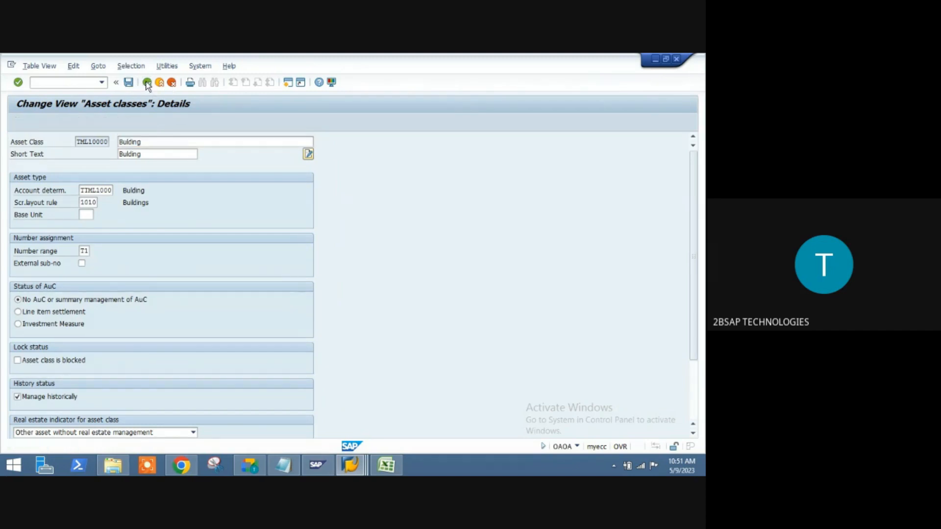
{"action": "left_click", "coordinate": [147, 83]}
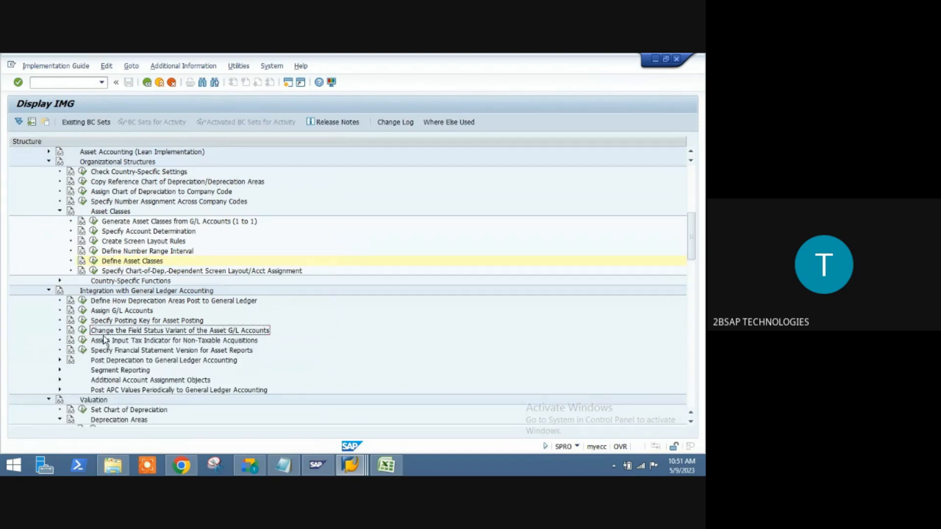
- Open the Define Screen Layout for Asset Master Data activity from the Screen Layout node under Master Data
{"action": "scroll", "coordinate": [105, 339], "scroll_direction": "down", "scroll_amount": 1}
{"action": "scroll", "coordinate": [104, 339], "scroll_direction": "down", "scroll_amount": 4}
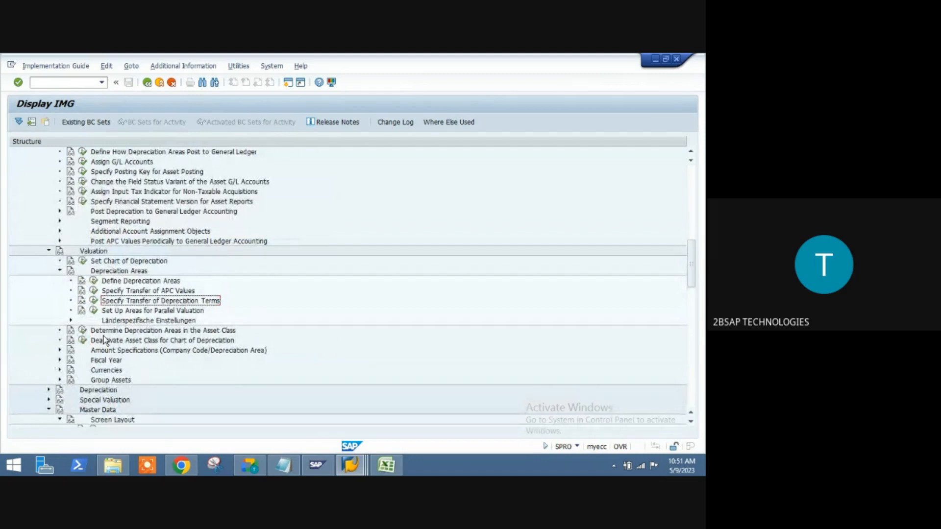
{"action": "key", "text": "Down"}
{"action": "key", "text": "Down"}
{"action": "scroll", "coordinate": [105, 339], "scroll_direction": "down", "scroll_amount": 4}
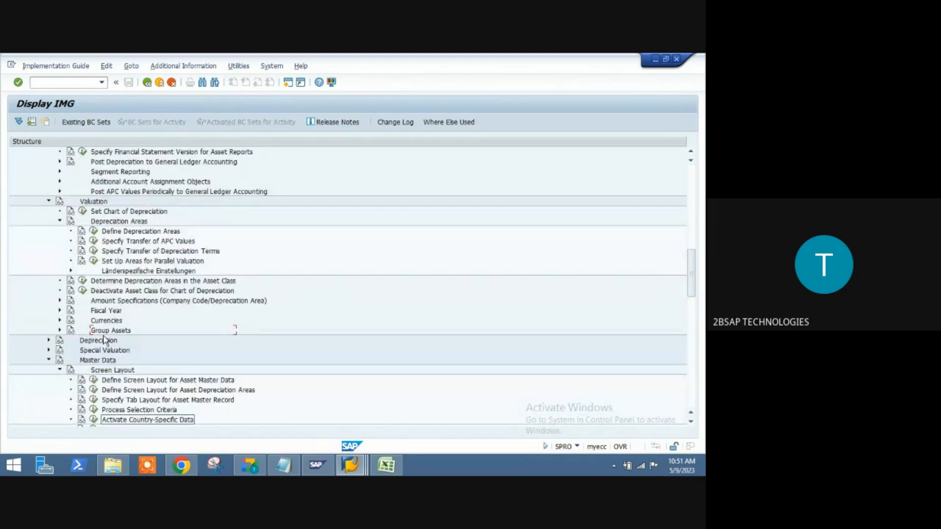
{"action": "left_click", "coordinate": [104, 341]}
{"action": "key", "text": "Up"}
{"action": "key", "text": "Up"}
{"action": "key", "text": "Up"}
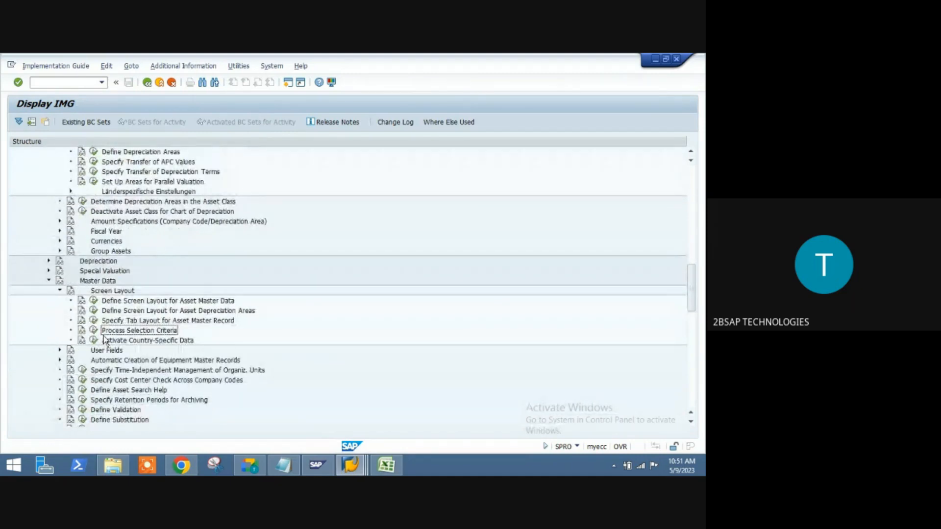
{"action": "key", "text": "Up"}
{"action": "key", "text": "Left"}
{"action": "key", "text": "Return"}
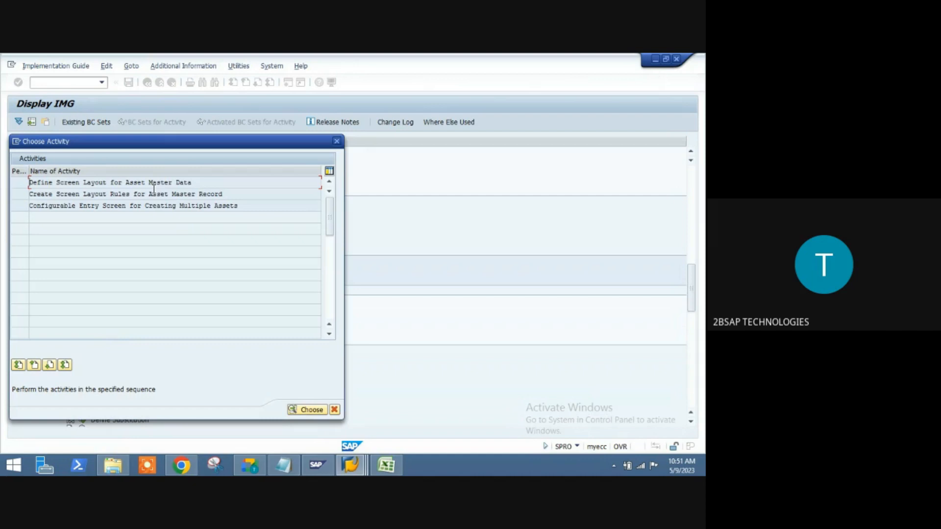
{"action": "double_click", "coordinate": [165, 181]}
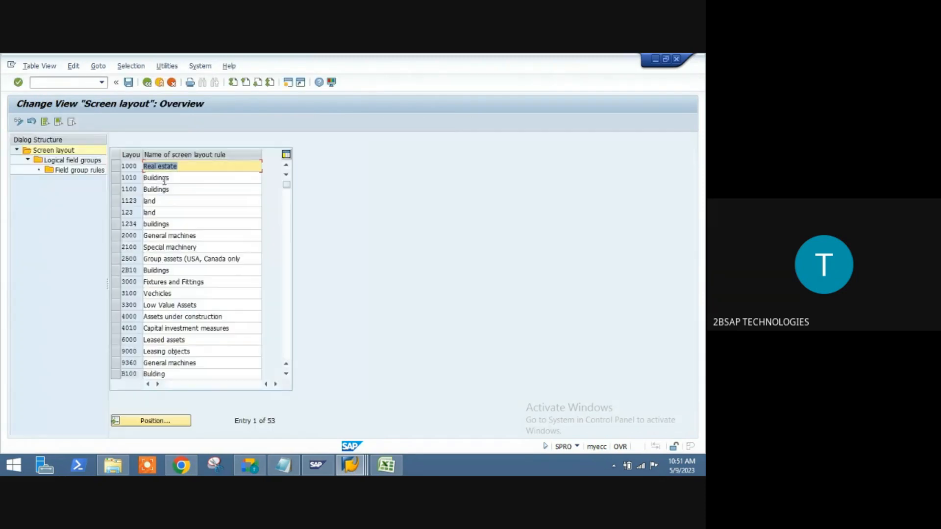
- Open the Time-dependent data field group rules for layout 1010, Buildings, and read the help on Cost center's No indicator
{"action": "left_click", "coordinate": [122, 178]}
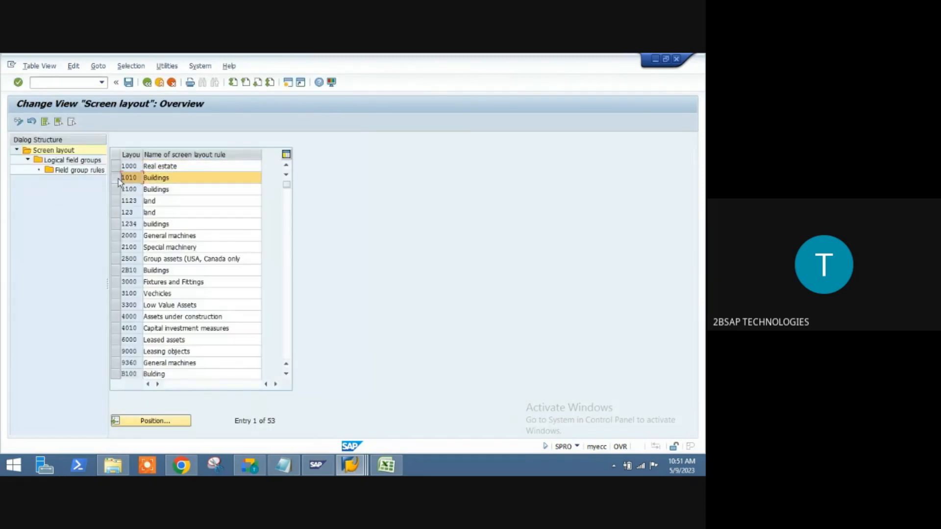
{"action": "double_click", "coordinate": [83, 161]}
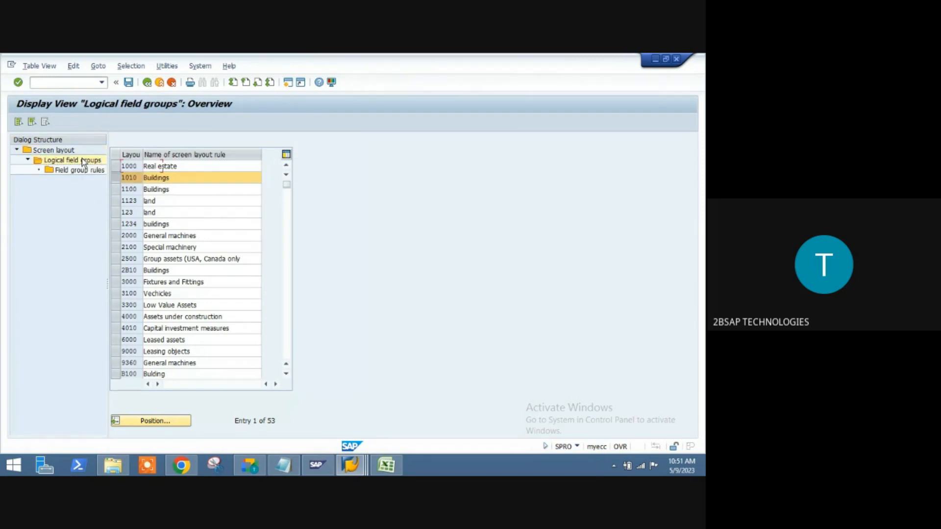
{"action": "left_click", "coordinate": [117, 190]}
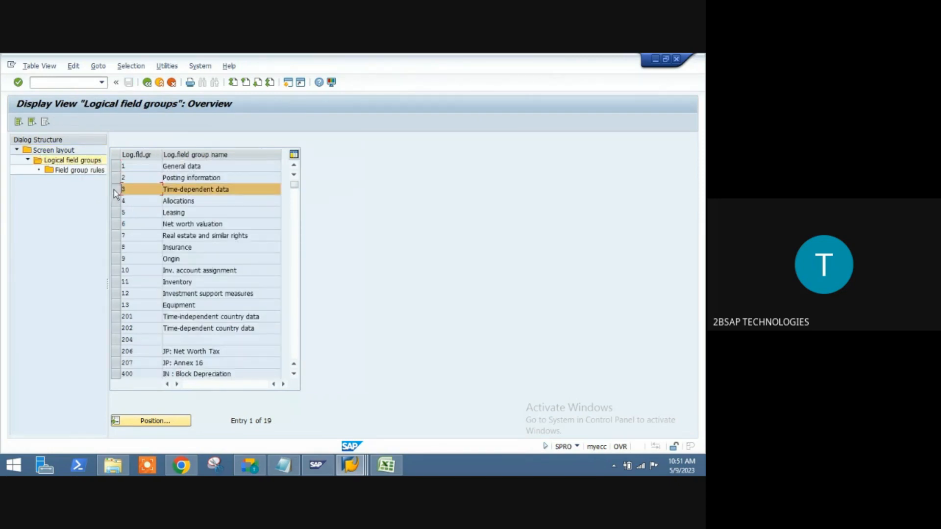
{"action": "double_click", "coordinate": [95, 170]}
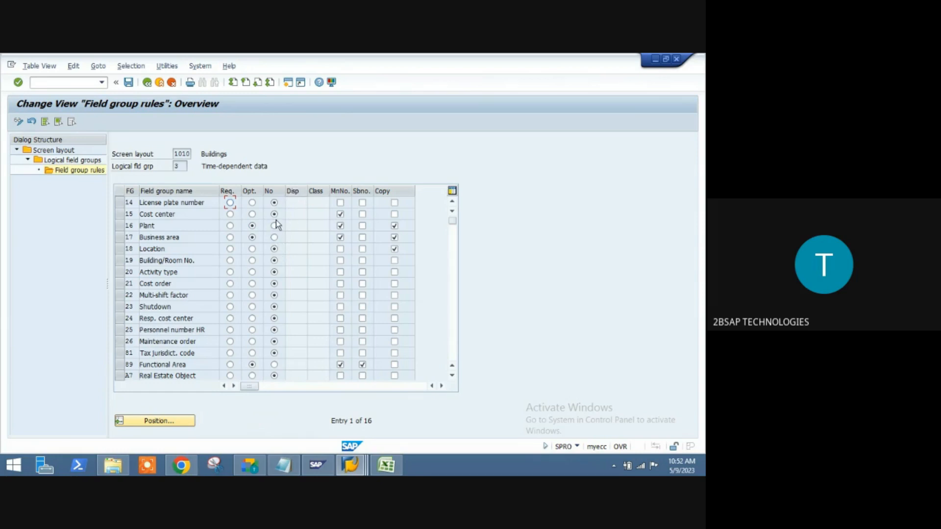
{"action": "key", "text": "F1"}
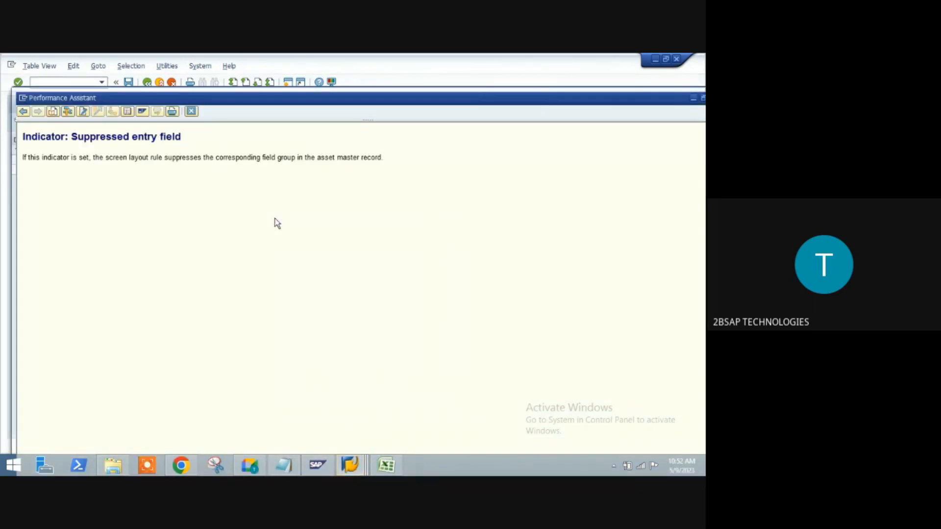
{"action": "left_click", "coordinate": [191, 111]}
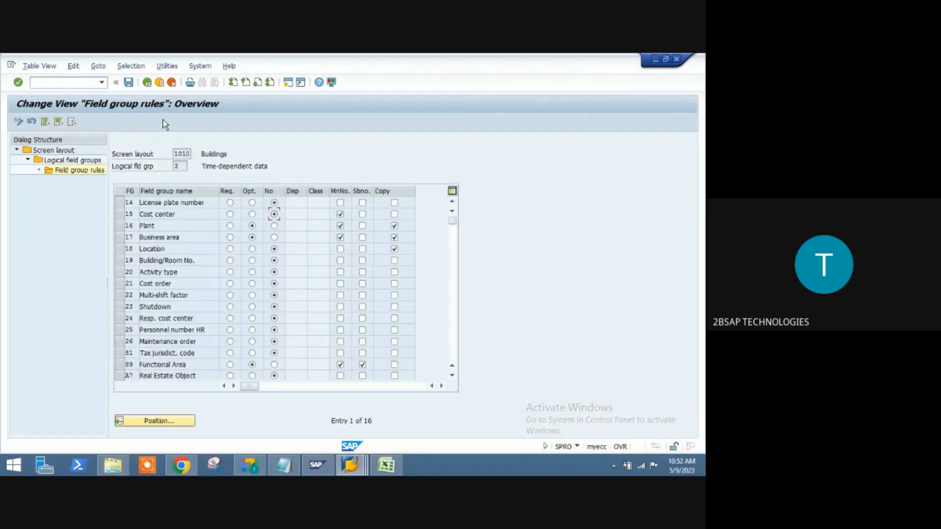
- Save the field group rules, leave the screen layout activity and check the Cost Center field in the asset creation session
{"action": "left_click", "coordinate": [129, 83]}
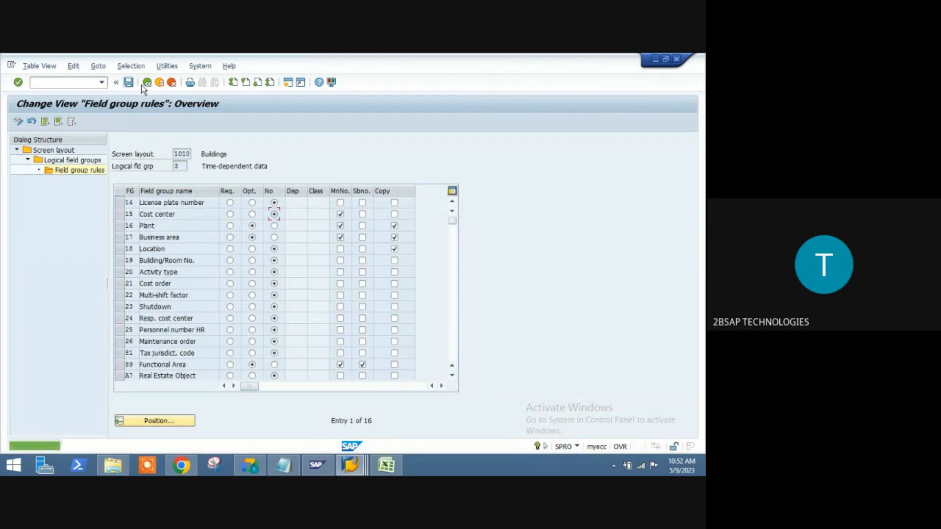
{"action": "left_click", "coordinate": [159, 82]}
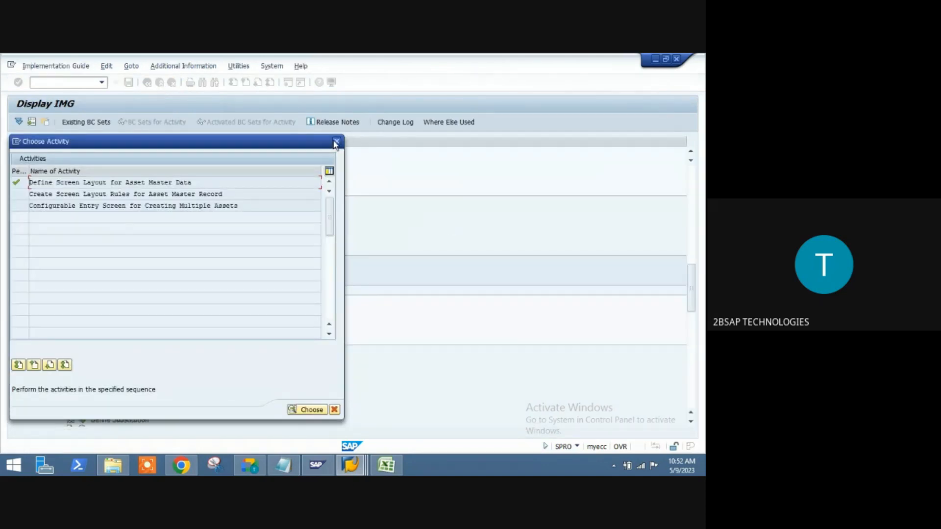
{"action": "left_click", "coordinate": [335, 142]}
{"action": "key", "text": "alt+Tab"}
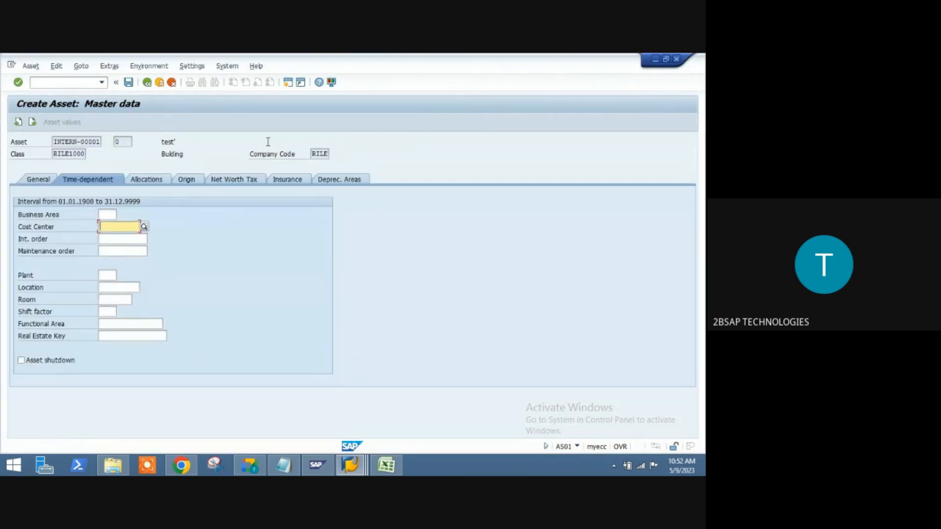
{"action": "key", "text": "alt+Tab"}
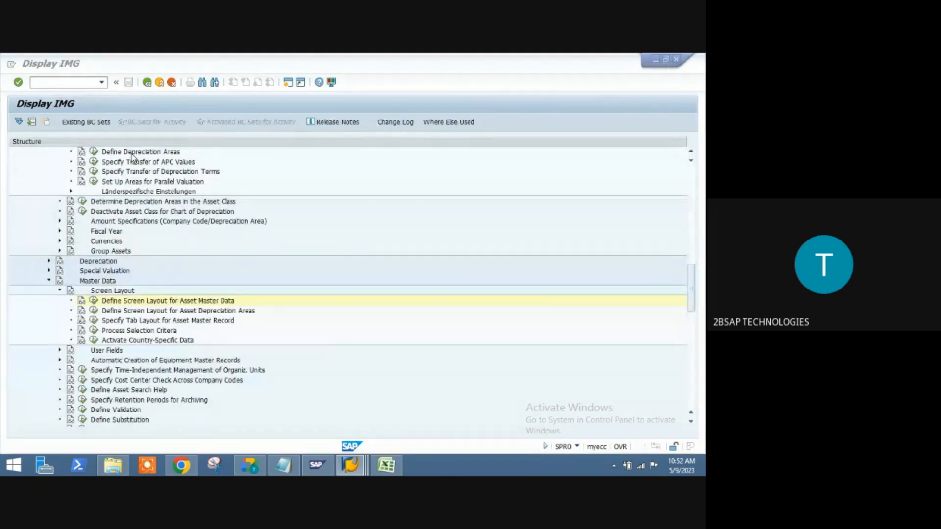
- Go back to Asset Classes under Organizational Structures in the implementation guide and open Define Asset Classes
{"action": "left_click", "coordinate": [153, 186]}
{"action": "key", "text": "Up"}
{"action": "key", "text": "Up"}
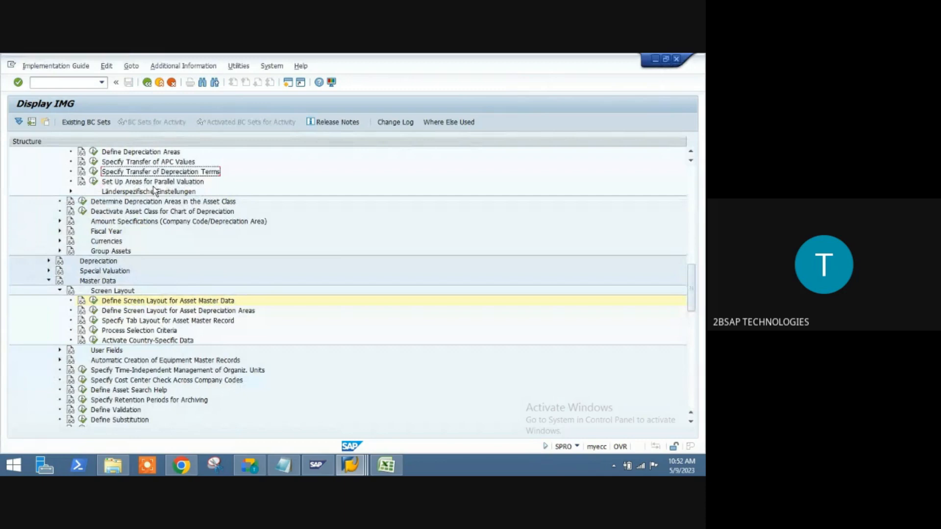
{"action": "key", "text": "Up"}
{"action": "key", "text": "Up"}
{"action": "key", "text": "Up"}
{"action": "key", "text": "Up"}
{"action": "key", "text": "Up"}
{"action": "key", "text": "Up"}
{"action": "key", "text": "Up"}
{"action": "key", "text": "Up"}
{"action": "key", "text": "Up"}
{"action": "key", "text": "Up"}
{"action": "key", "text": "Up"}
{"action": "key", "text": "Up"}
{"action": "key", "text": "Up"}
{"action": "key", "text": "Up"}
{"action": "key", "text": "Up"}
{"action": "key", "text": "Up"}
{"action": "key", "text": "Up"}
{"action": "key", "text": "Up"}
{"action": "key", "text": "Up"}
{"action": "key", "text": "Up"}
{"action": "key", "text": "Up"}
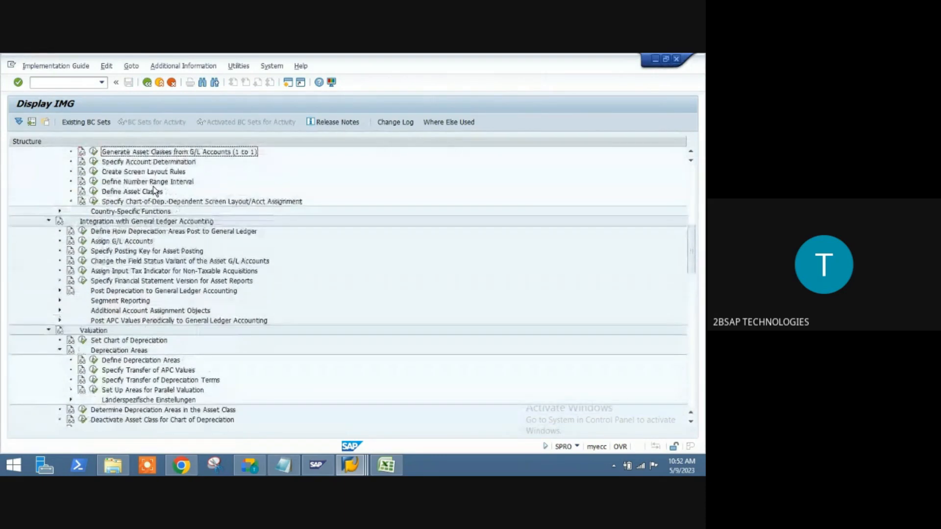
{"action": "key", "text": "Down"}
{"action": "key", "text": "Down"}
{"action": "key", "text": "Down"}
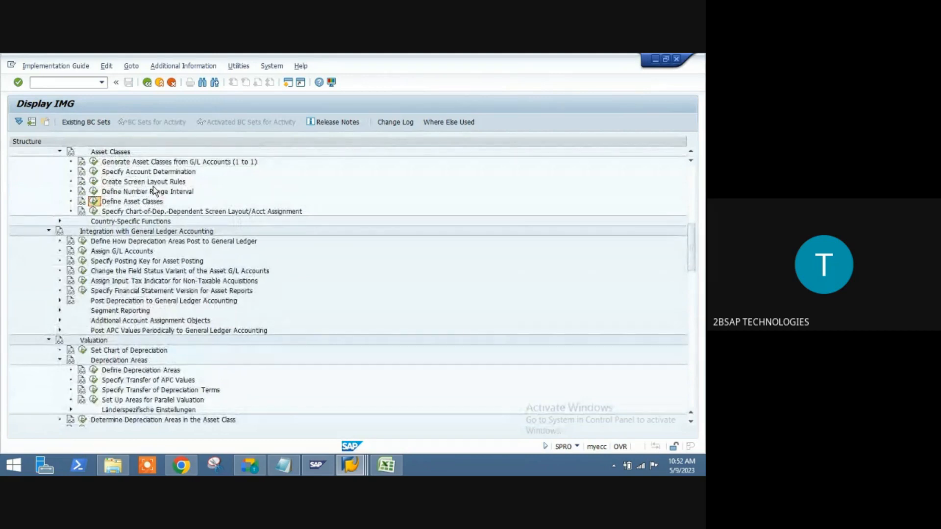
{"action": "key", "text": "Return"}
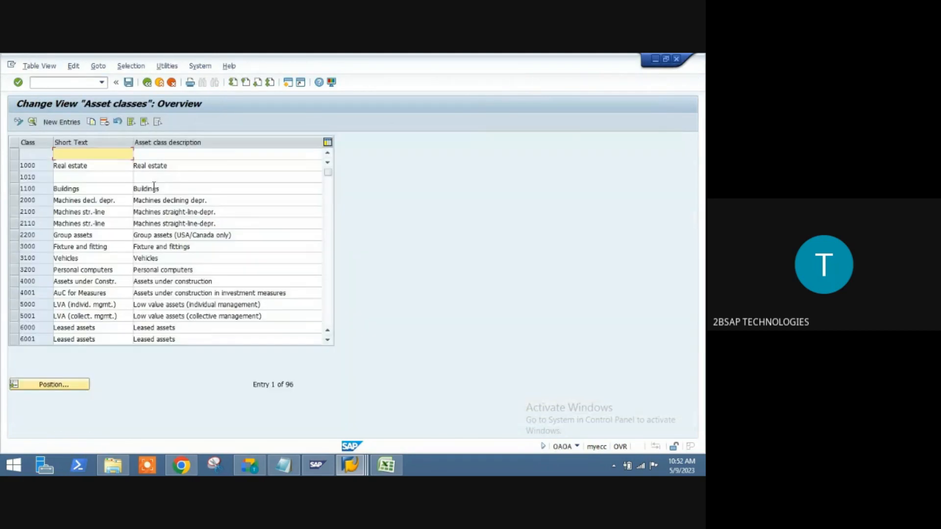
- Assign screen layout rule 1010 to asset class RILE1000, save it and return to the asset class overview
{"action": "left_click", "coordinate": [214, 235]}
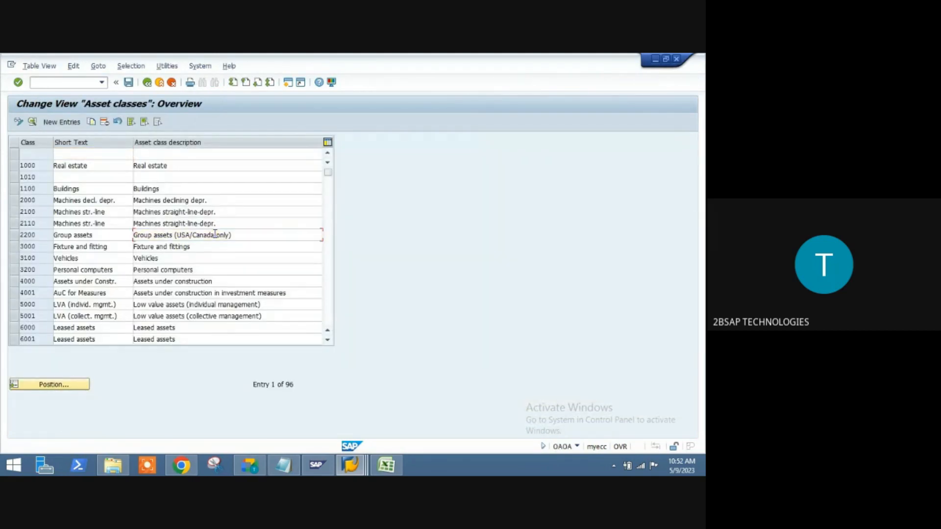
{"action": "scroll", "coordinate": [215, 235], "scroll_direction": "down", "scroll_amount": 2}
{"action": "scroll", "coordinate": [214, 235], "scroll_direction": "down", "scroll_amount": 2}
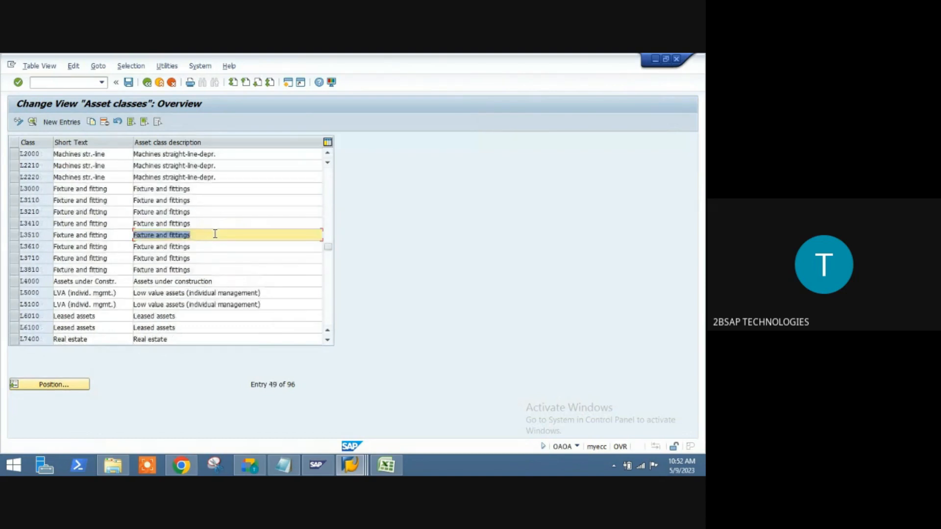
{"action": "double_click", "coordinate": [77, 235]}
{"action": "left_click", "coordinate": [87, 202]}
{"action": "key", "text": "BackSpace"}
{"action": "key", "text": "BackSpace"}
{"action": "key", "text": "BackSpace"}
{"action": "key", "text": "BackSpace"}
{"action": "type", "text": "1010"}
{"action": "key", "text": "Return"}
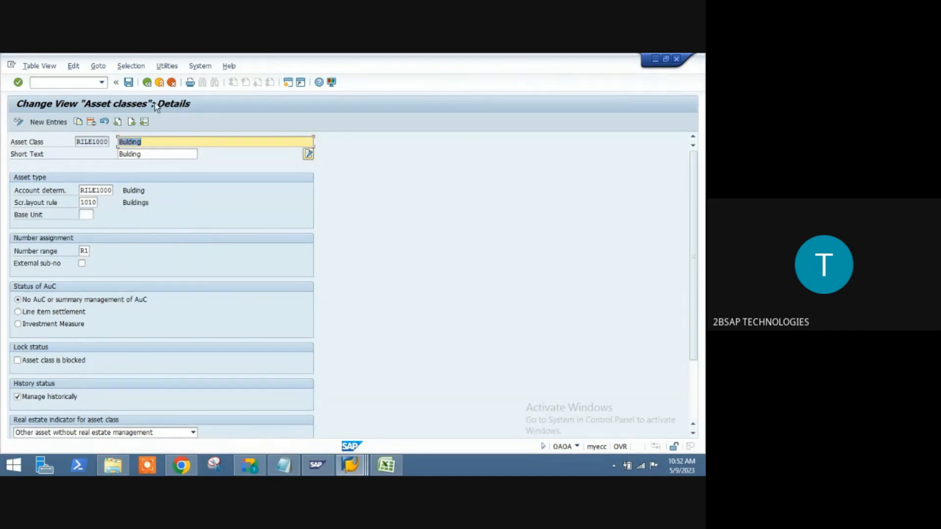
{"action": "left_click", "coordinate": [129, 82]}
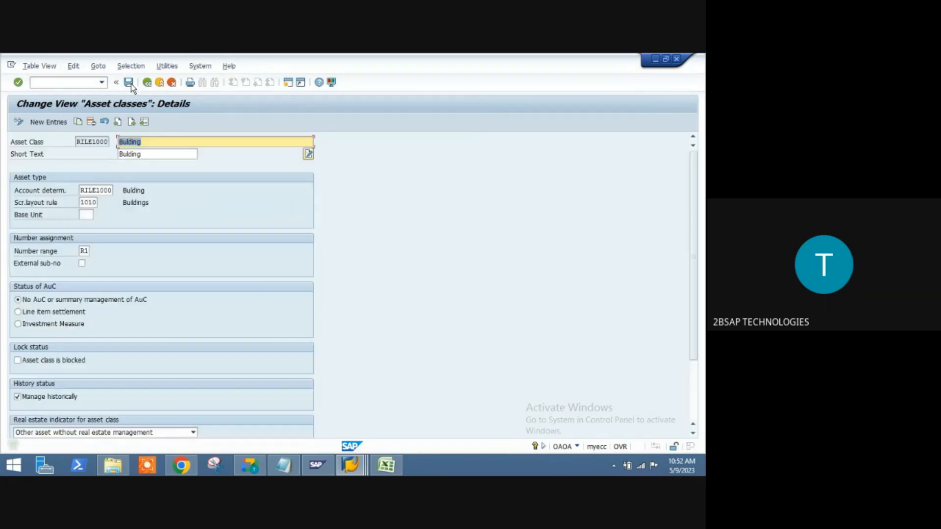
{"action": "left_click", "coordinate": [129, 83]}
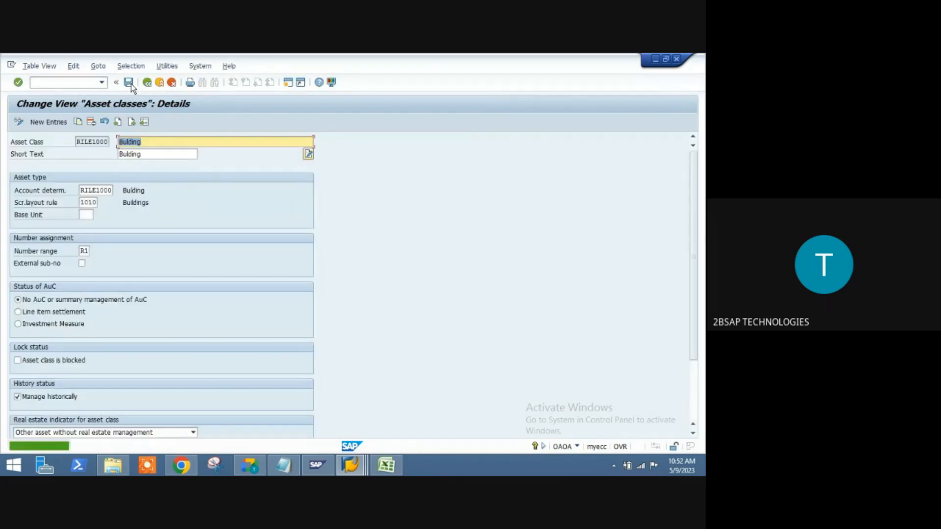
{"action": "left_click", "coordinate": [147, 82]}
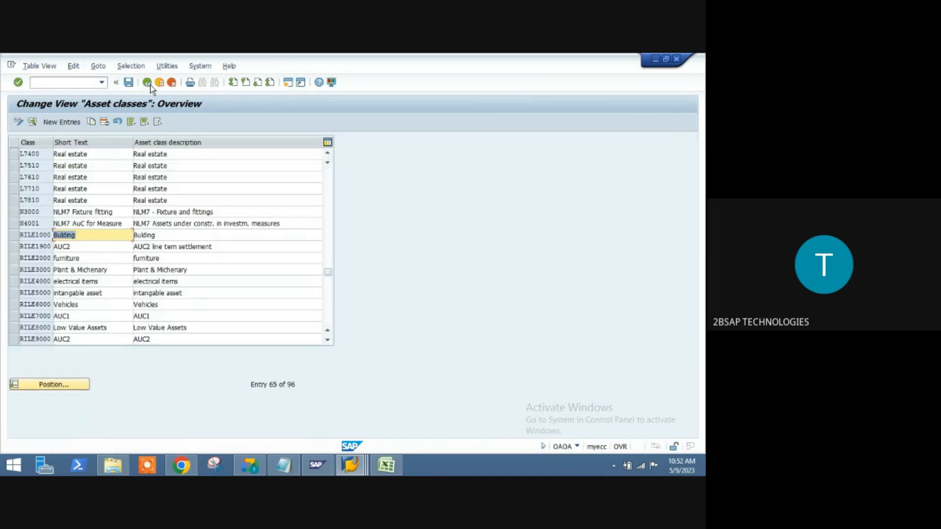
- Reopen asset class RILE1000 to verify its screen layout rule, save again and return to the overview
{"action": "double_click", "coordinate": [113, 233]}
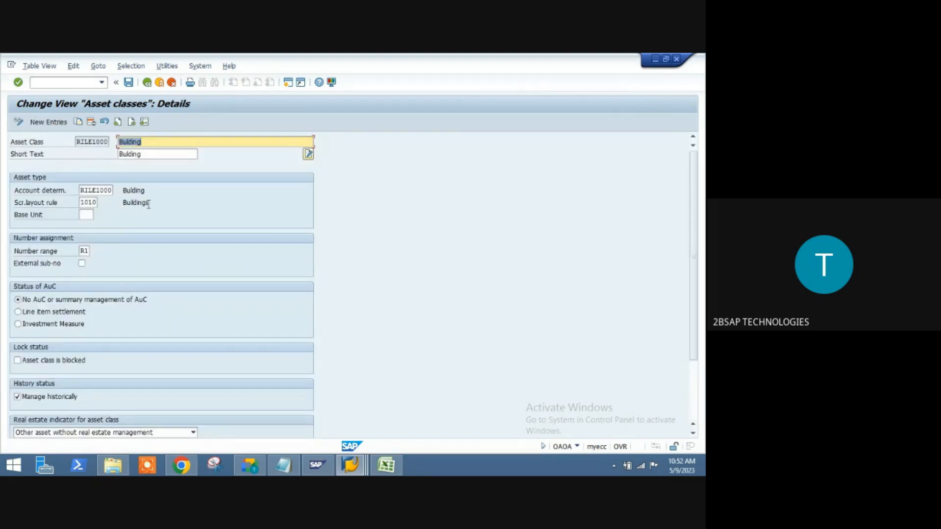
{"action": "key", "text": "ctrl+s"}
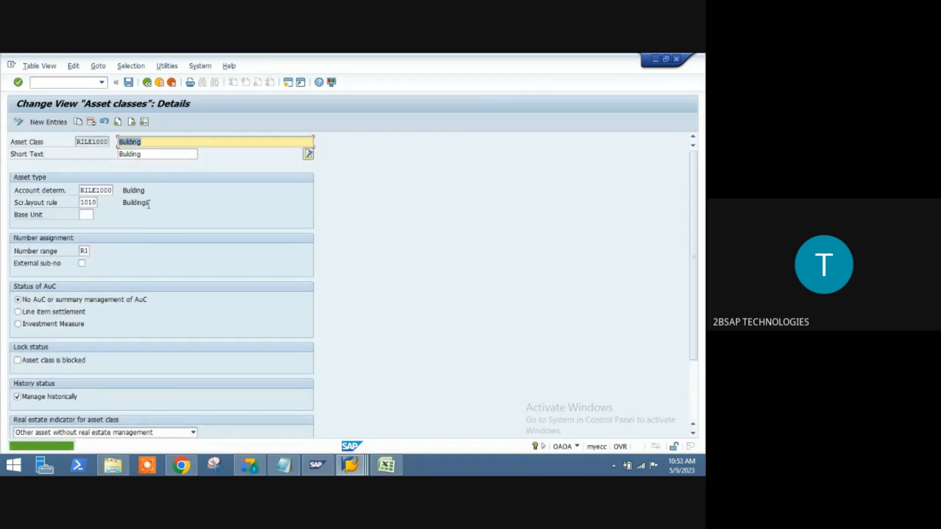
{"action": "key", "text": "F3"}
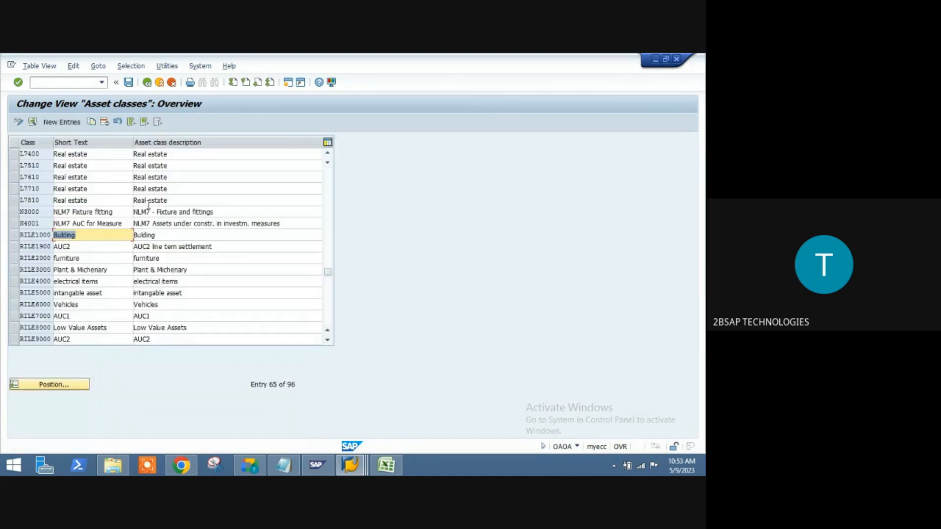
- Switch to the asset creation session, exit the pending building asset and save it
{"action": "key", "text": "alt+Tab"}
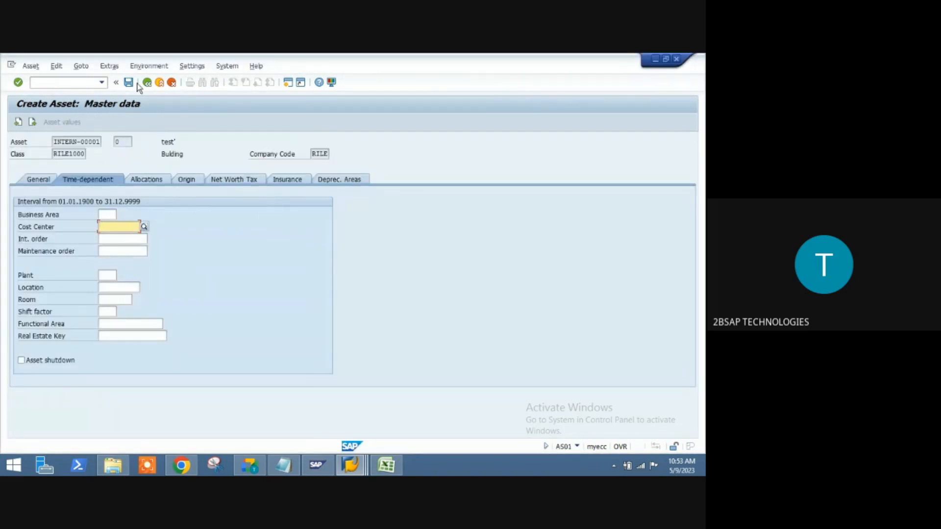
{"action": "left_click", "coordinate": [145, 82]}
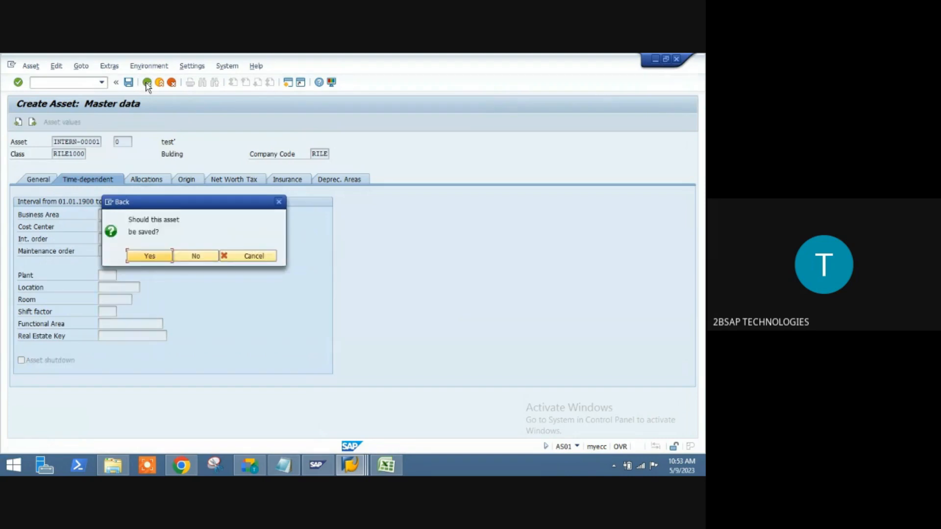
{"action": "left_click", "coordinate": [147, 257]}
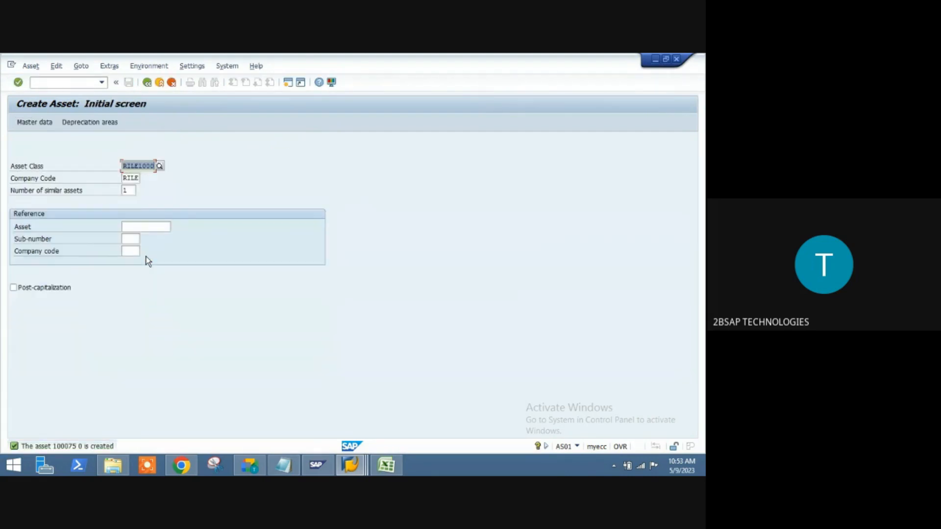
- Start a new asset in class RILE1000 with the description "test'" and check which fields its Time-dependent data offers
{"action": "key", "text": "Return"}
{"action": "key", "text": "space"}
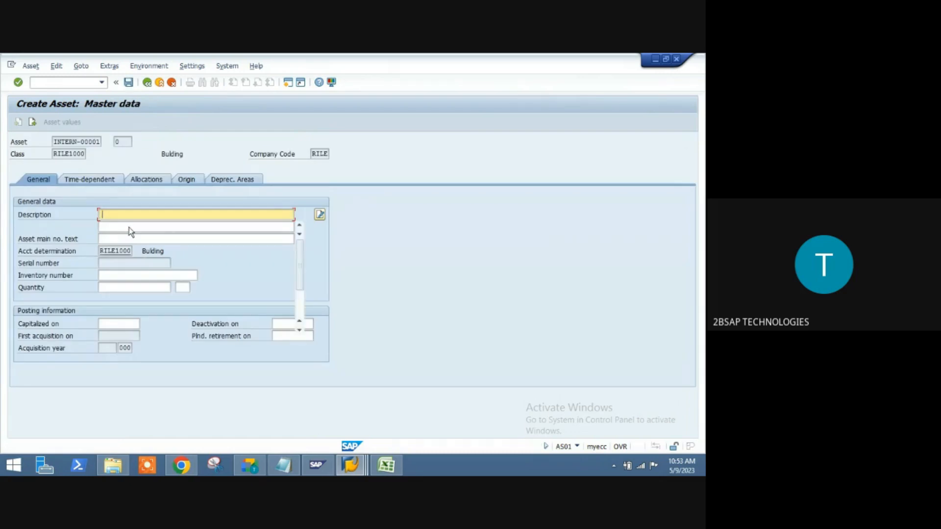
{"action": "left_click", "coordinate": [128, 227]}
{"action": "key", "text": "Return"}
{"action": "left_click", "coordinate": [103, 180]}
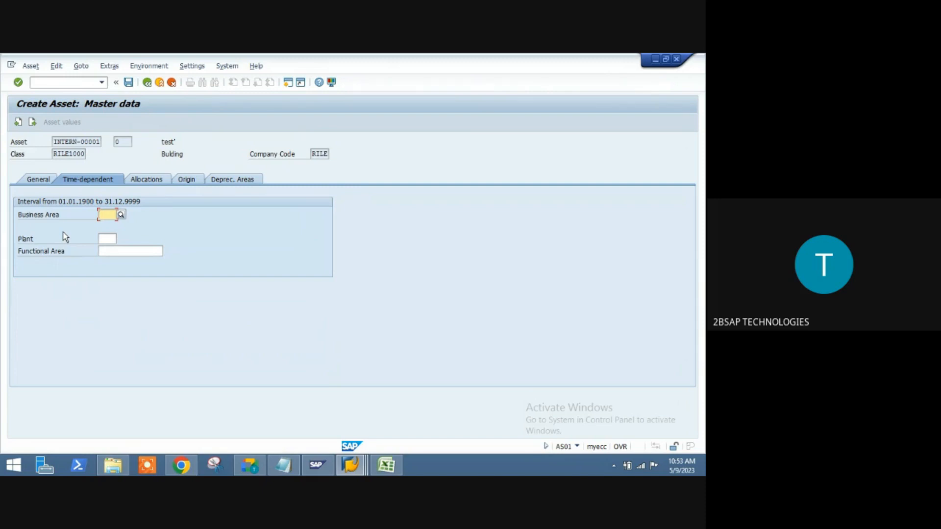
- Leave the asset creation, and exit the asset class overview to the implementation guide in the other session
{"action": "key", "text": "F12"}
{"action": "left_click", "coordinate": [129, 280]}
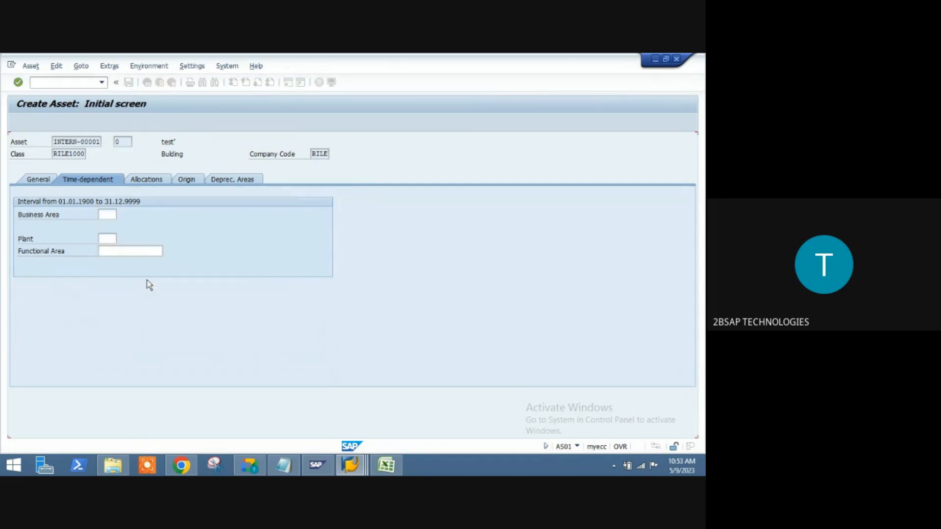
{"action": "left_click", "coordinate": [148, 87]}
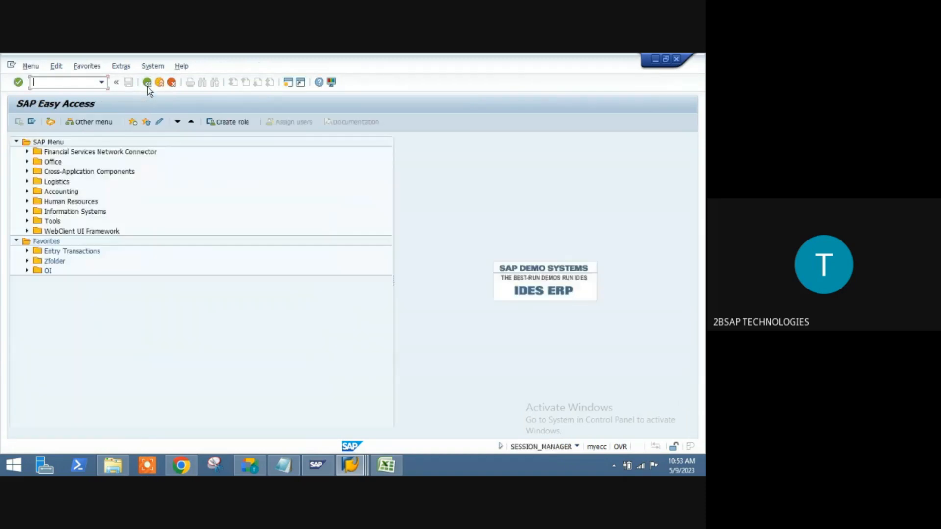
{"action": "key", "text": "alt+Tab"}
{"action": "left_click", "coordinate": [148, 87]}
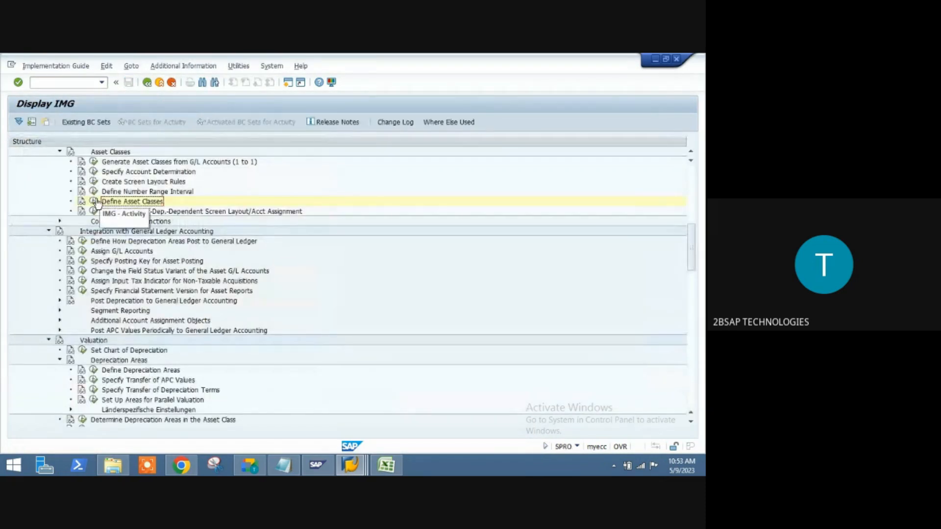
- Open Define Asset Classes and examine the account determination, screen layout rule and number range of class 3000, Fixture and fittings
{"action": "left_click", "coordinate": [94, 202]}
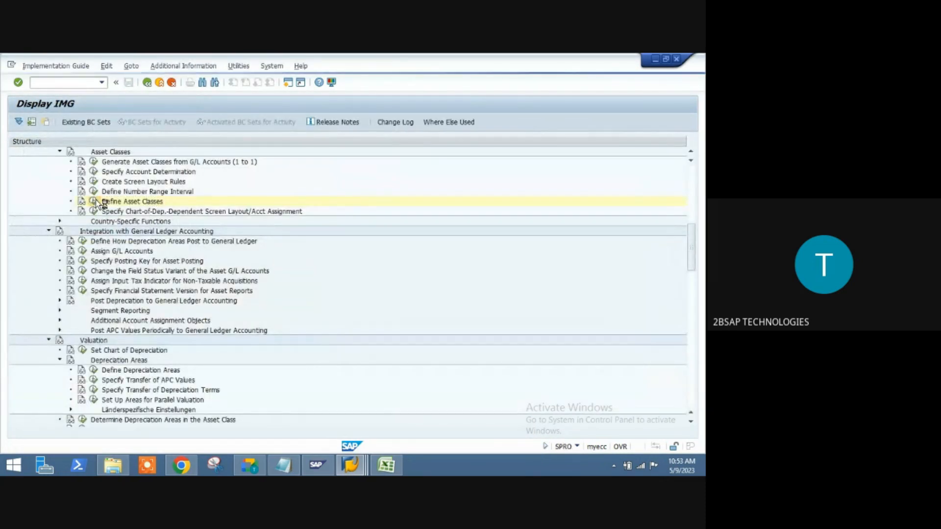
{"action": "double_click", "coordinate": [78, 245]}
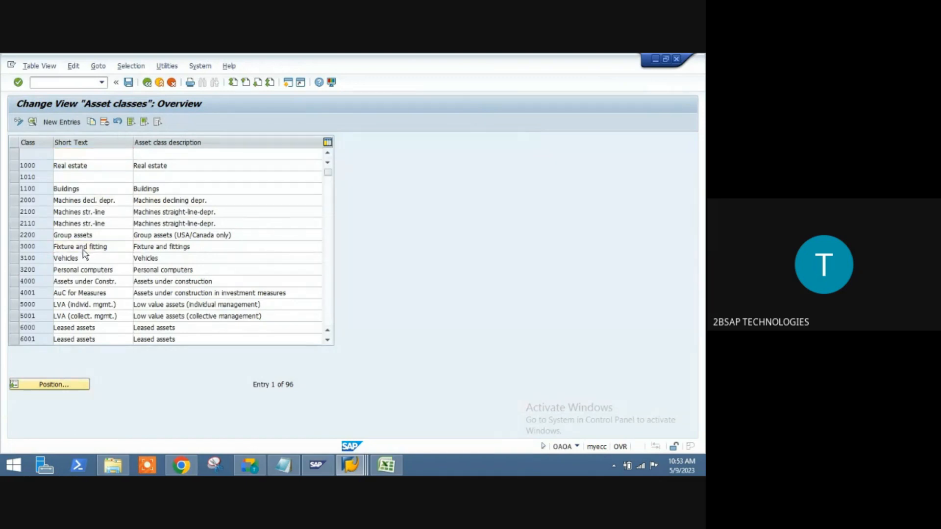
{"action": "left_click", "coordinate": [35, 194]}
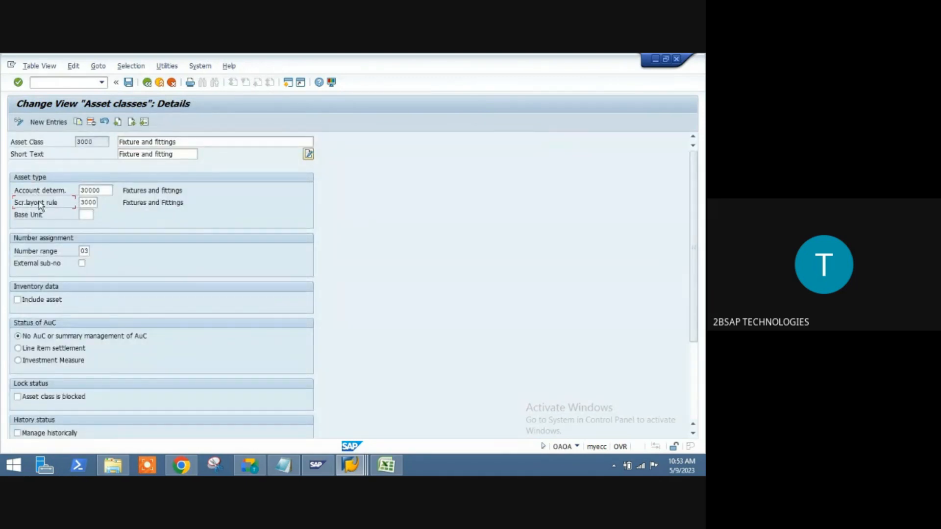
{"action": "left_click", "coordinate": [85, 251]}
- Switch to Google Meet to view the call participants, minimize it and dismiss the presenting notification over SAP
{"action": "left_click", "coordinate": [250, 465]}
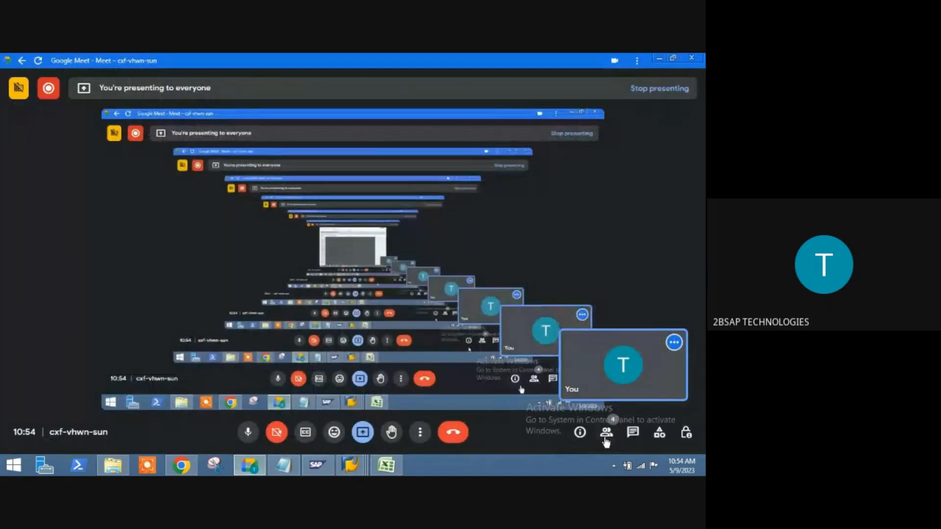
{"action": "left_click", "coordinate": [607, 433]}
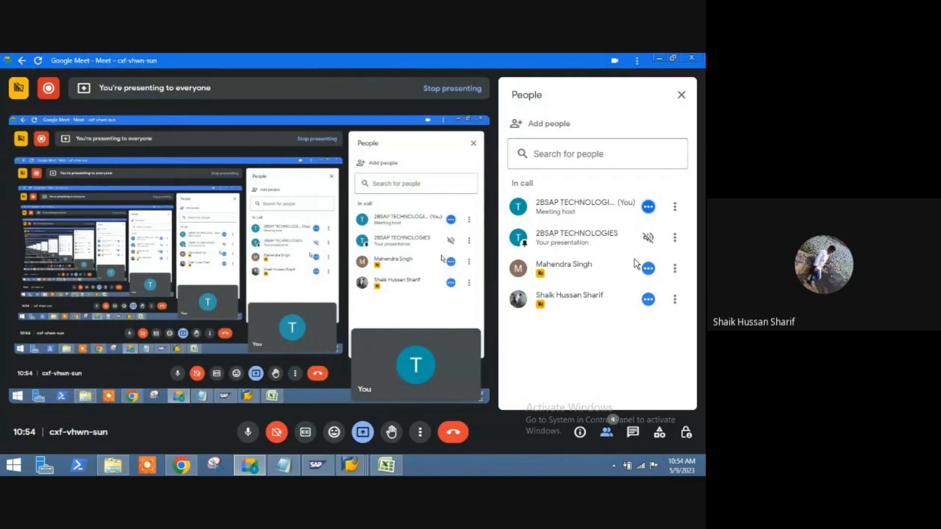
{"action": "left_click", "coordinate": [660, 59]}
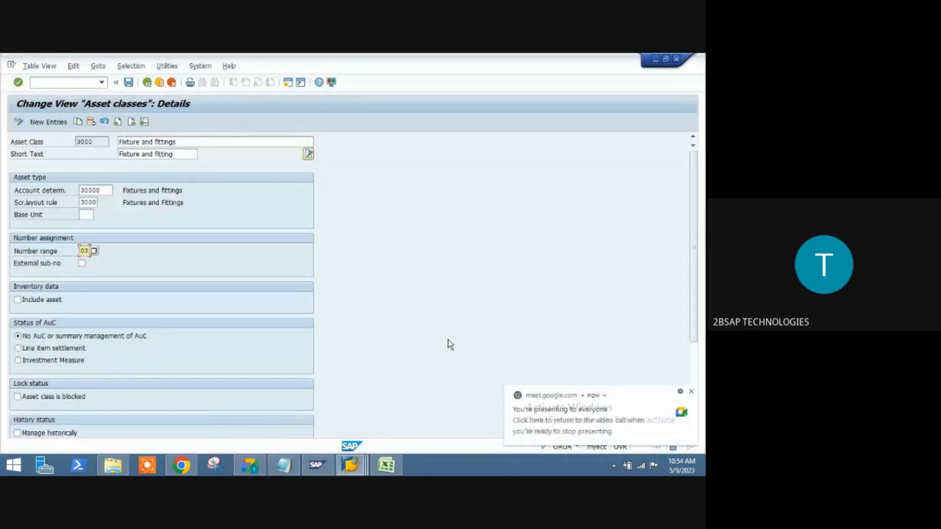
{"action": "left_click", "coordinate": [690, 391]}
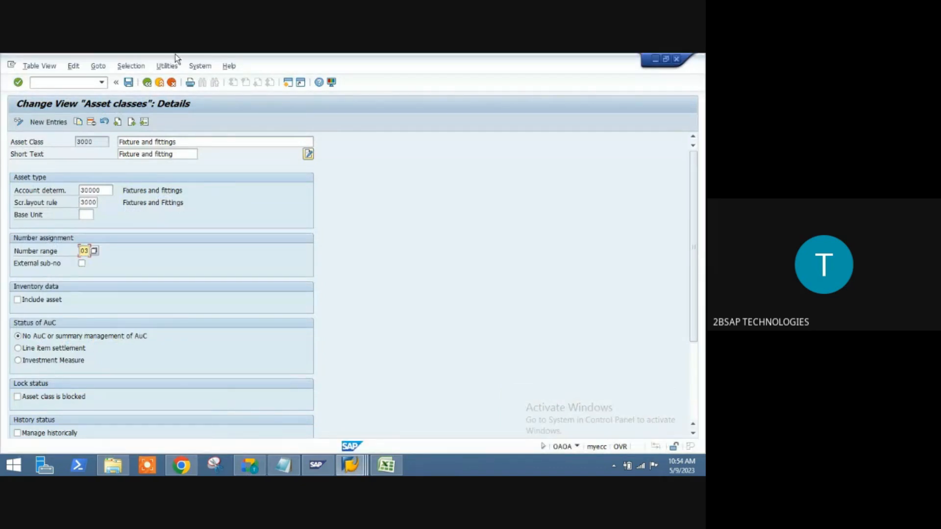
- Exit the asset class details and collapse the Asset Classes, Organizational Structures, General Ledger integration, Valuation and Master Data nodes under Asset Accounting
{"action": "left_click", "coordinate": [159, 83]}
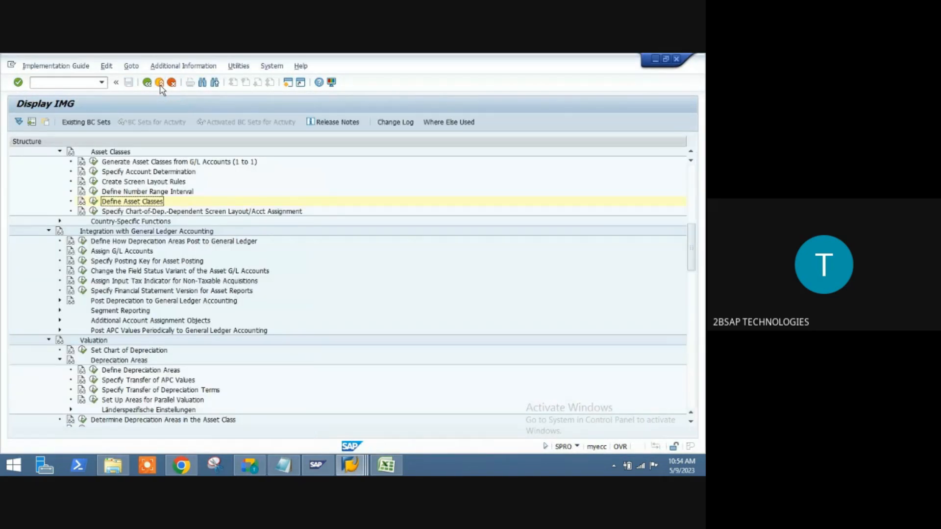
{"action": "left_click", "coordinate": [49, 341]}
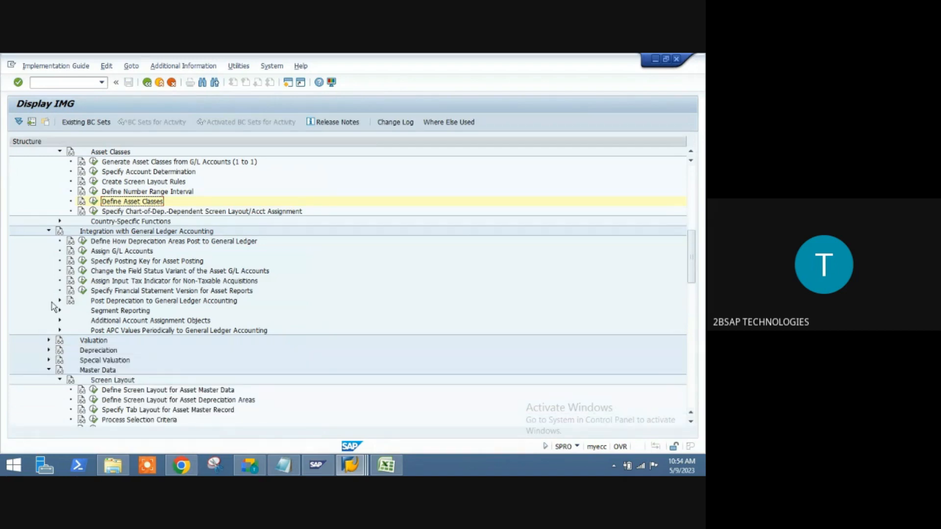
{"action": "left_click", "coordinate": [691, 151]}
{"action": "left_click", "coordinate": [693, 151]}
{"action": "left_click", "coordinate": [694, 150]}
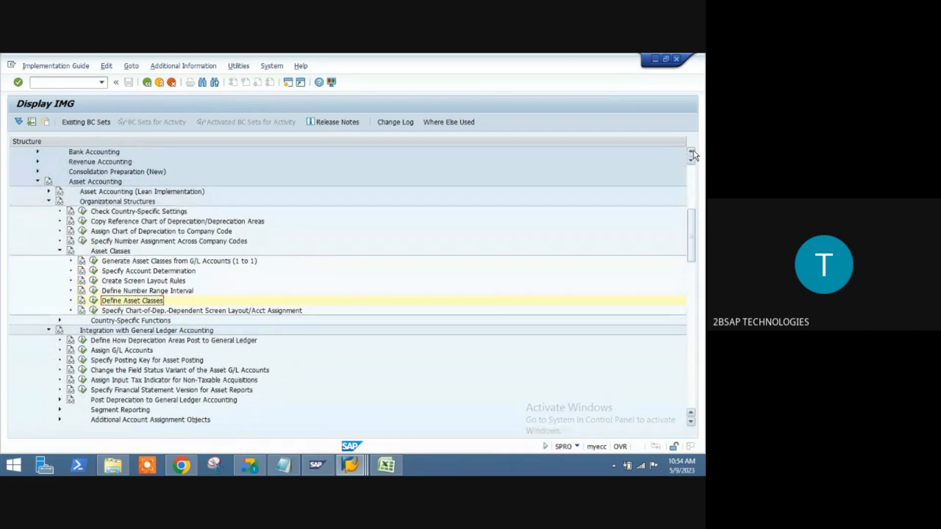
{"action": "left_click", "coordinate": [693, 151]}
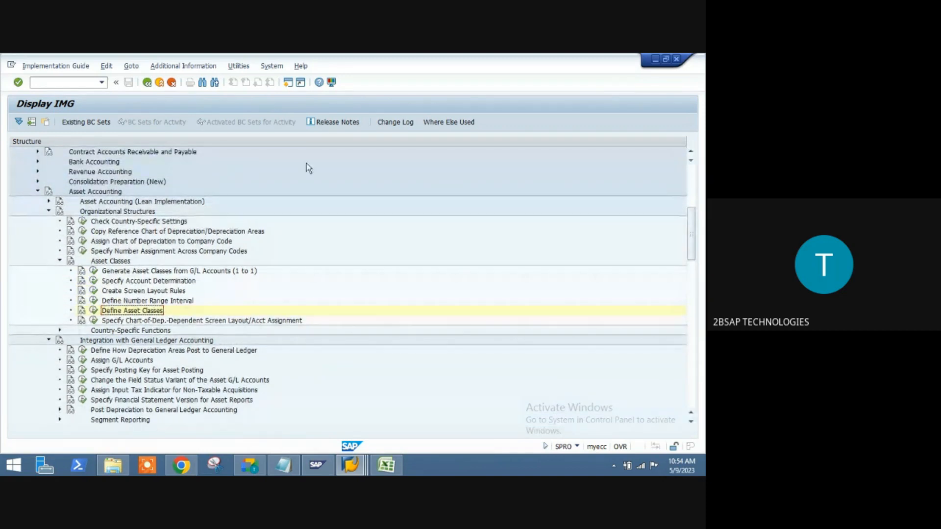
{"action": "left_click", "coordinate": [60, 261]}
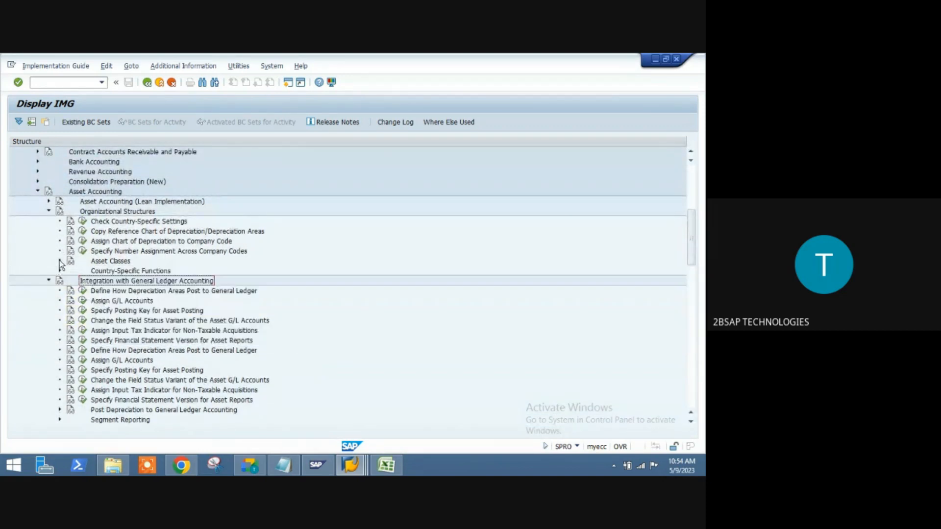
{"action": "left_click", "coordinate": [49, 212]}
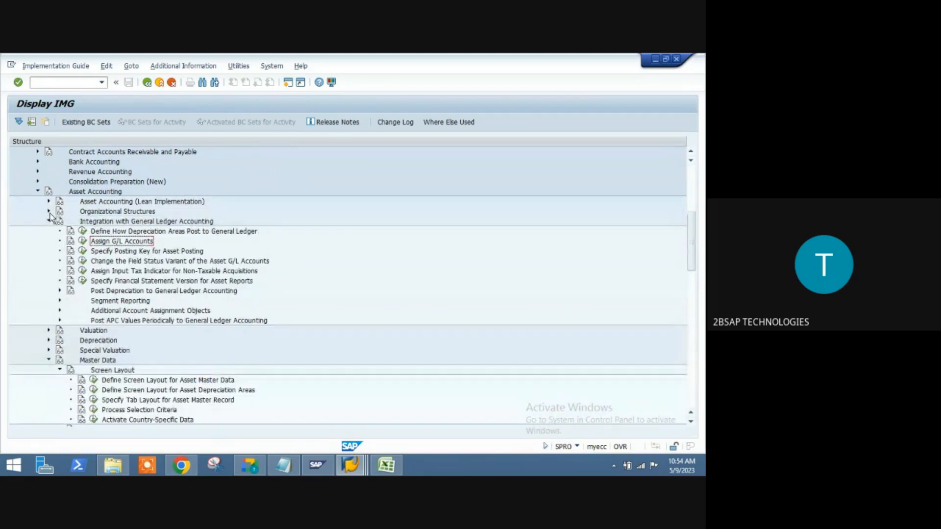
{"action": "left_click", "coordinate": [49, 222]}
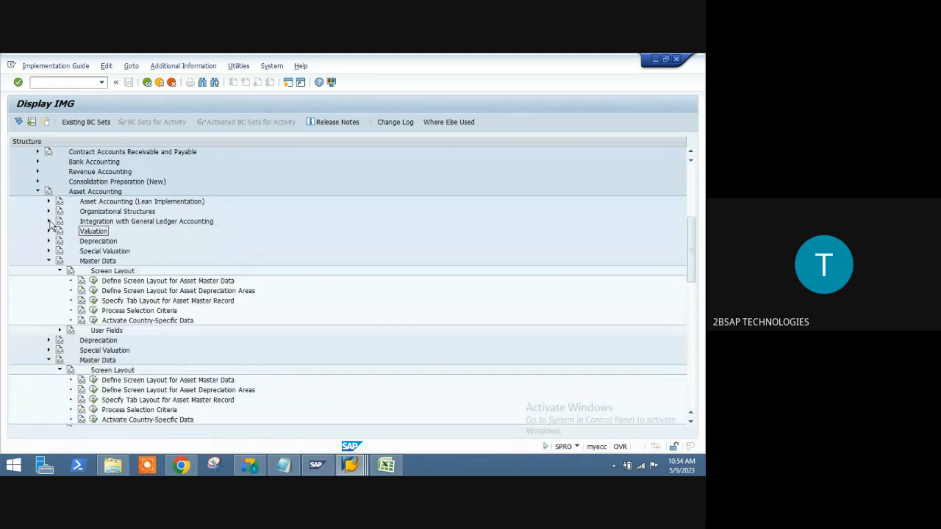
{"action": "left_click", "coordinate": [49, 261]}
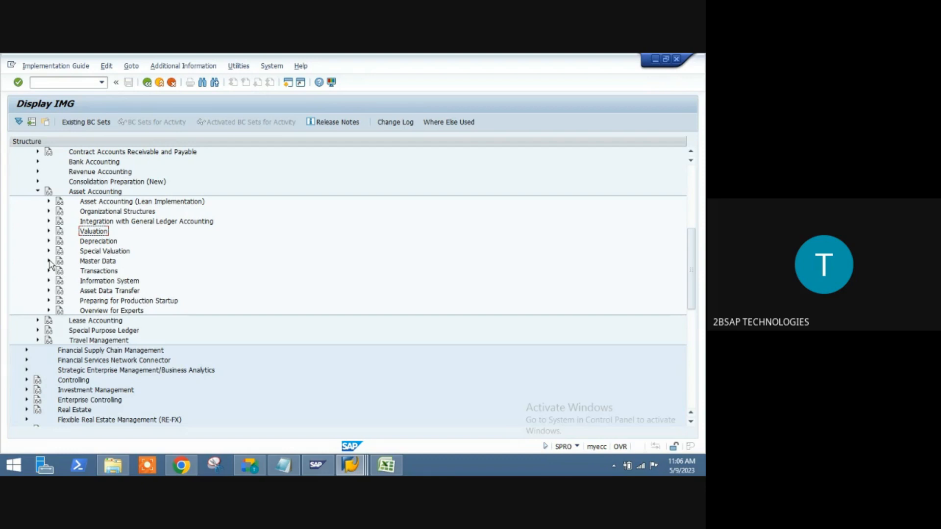
- Open Assign G/L Accounts under Integration with General Ledger Accounting and display the account determinations for chart of accounts RILE
{"action": "key", "text": "Up"}
{"action": "key", "text": "Right"}
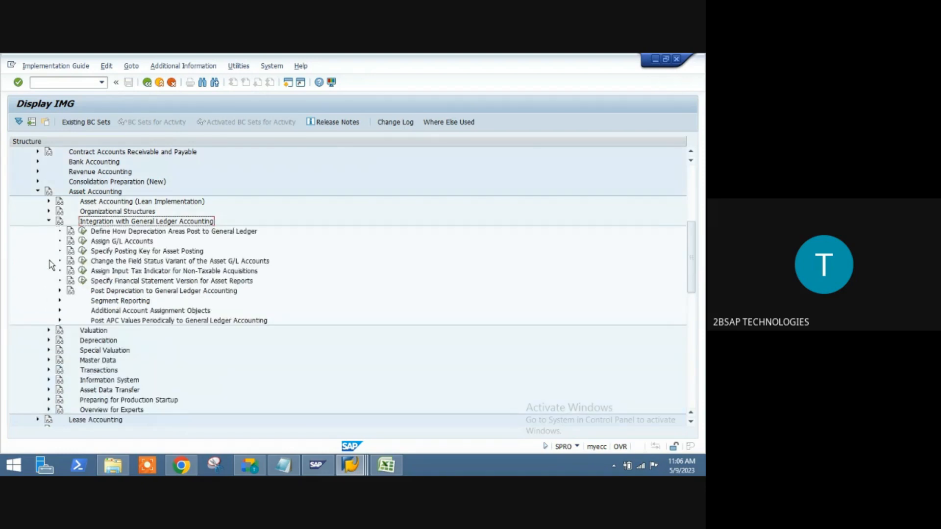
{"action": "key", "text": "Down"}
{"action": "key", "text": "Down"}
{"action": "key", "text": "Left"}
{"action": "key", "text": "Return"}
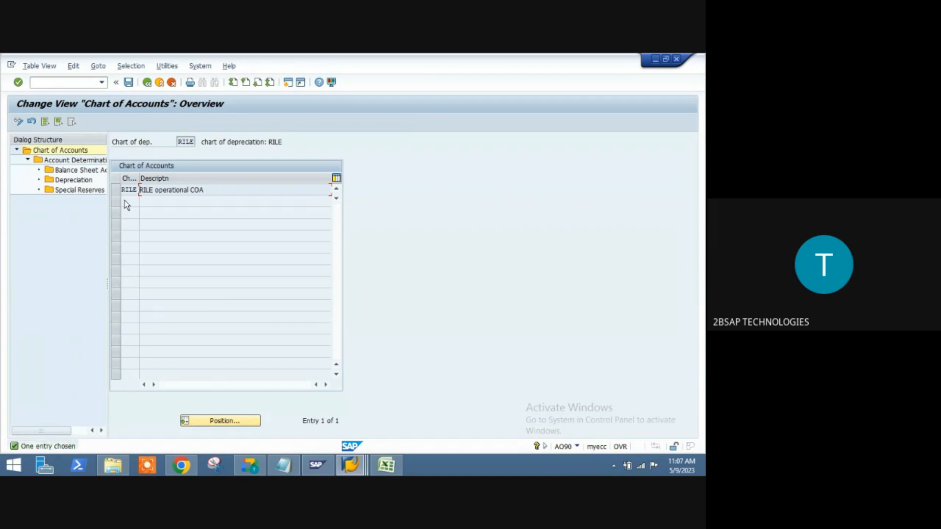
{"action": "left_click", "coordinate": [119, 193]}
{"action": "double_click", "coordinate": [94, 161]}
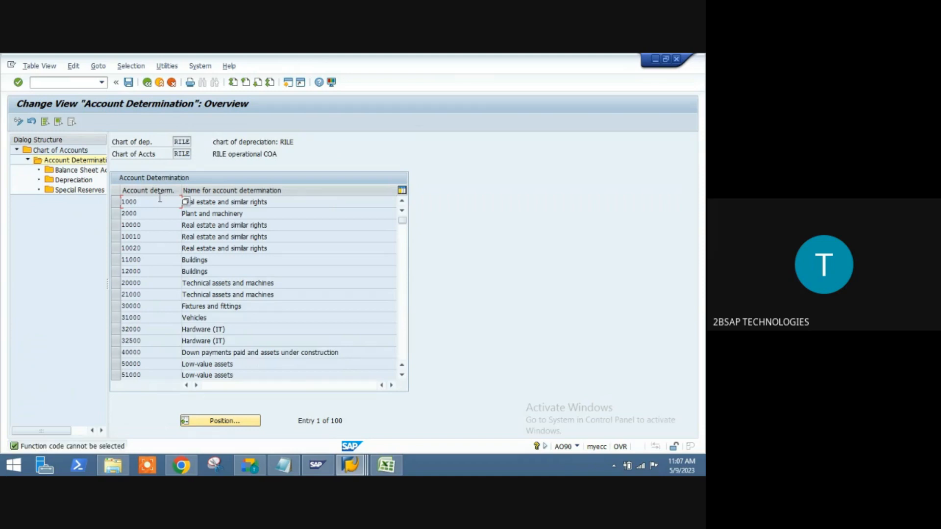
- Read the field help on Account determination, reopening it once, and close it
{"action": "key", "text": "F1"}
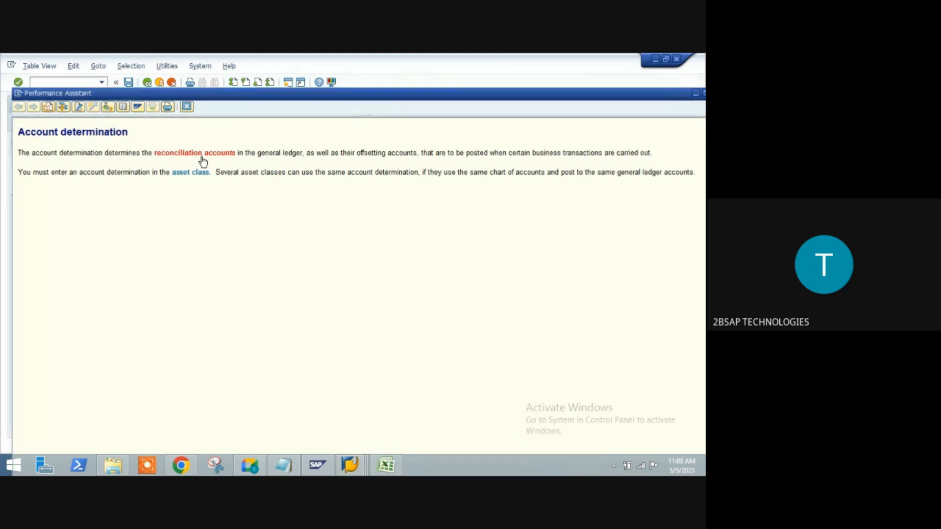
{"action": "key", "text": "Escape"}
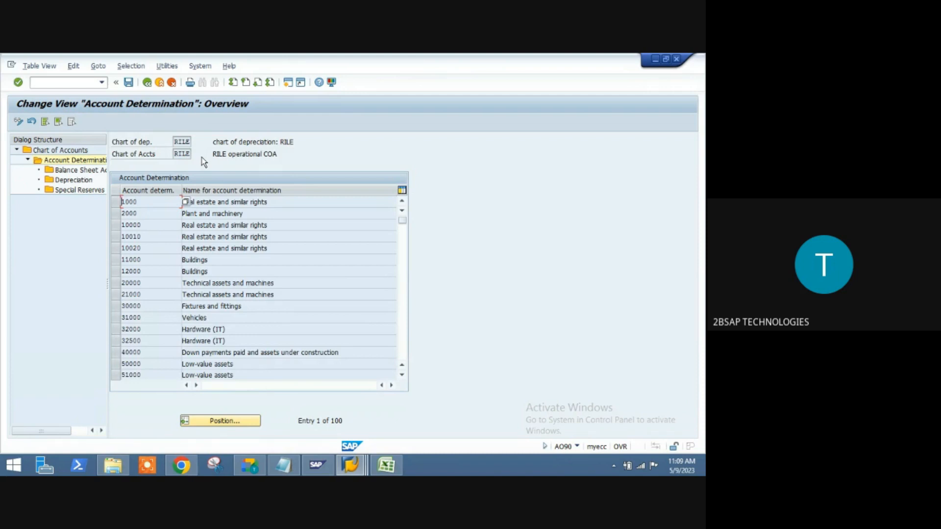
{"action": "key", "text": "F1"}
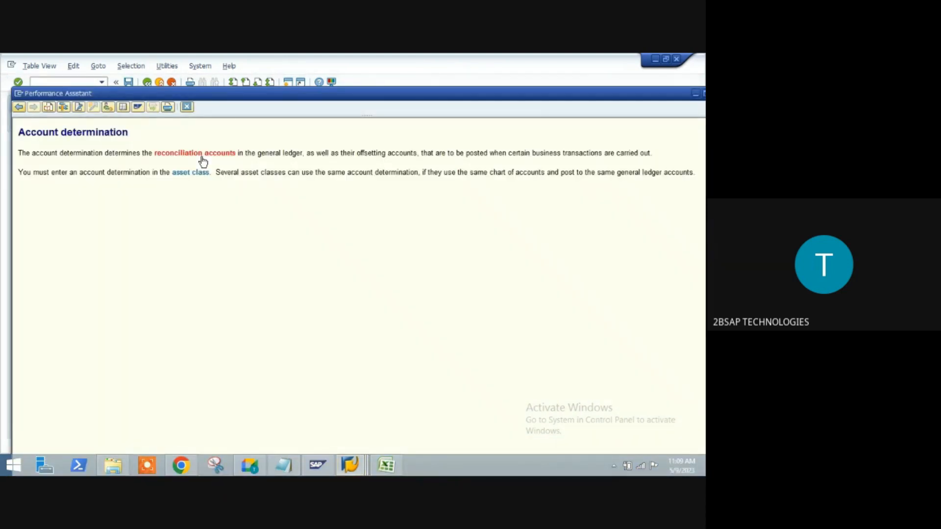
{"action": "key", "text": "Escape"}
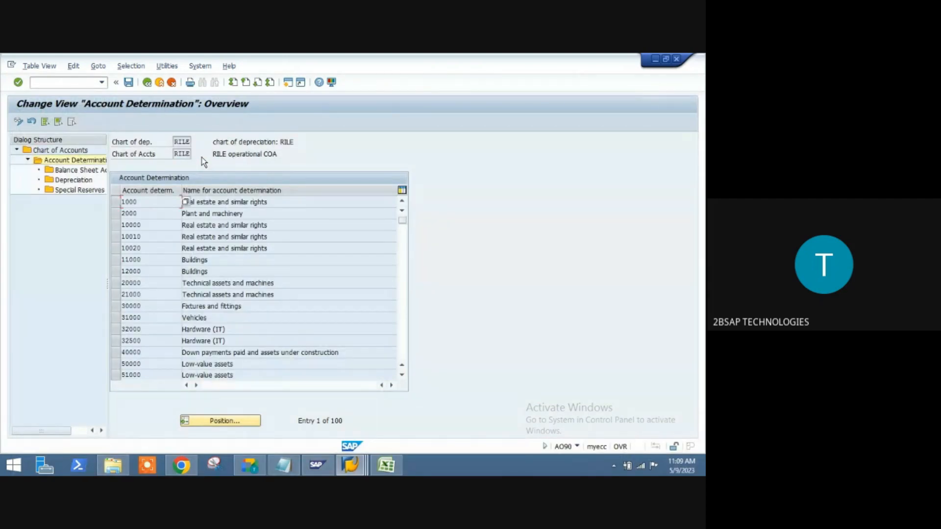